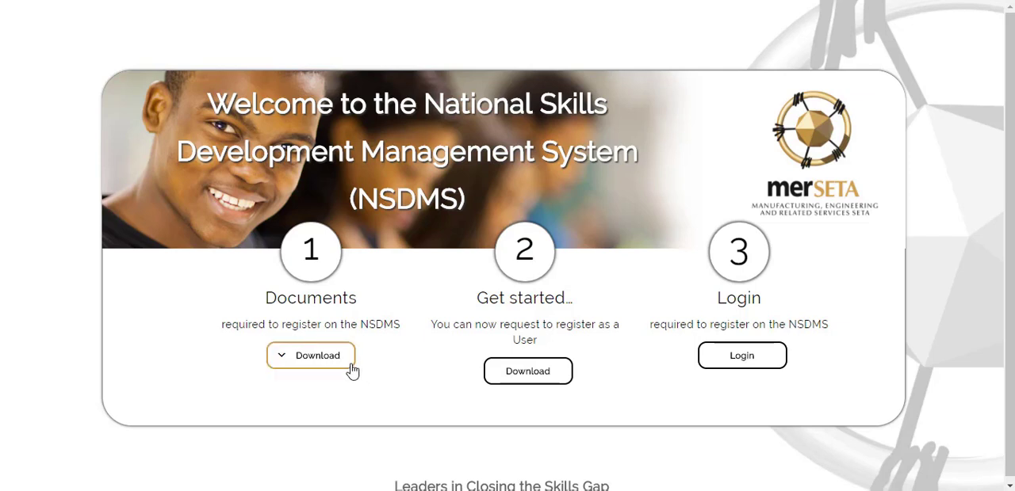
Download the SDF Required Documents PDF, read its list of required documents, and return to the welcome page.
{"action": "left_click", "coordinate": [352, 370]}
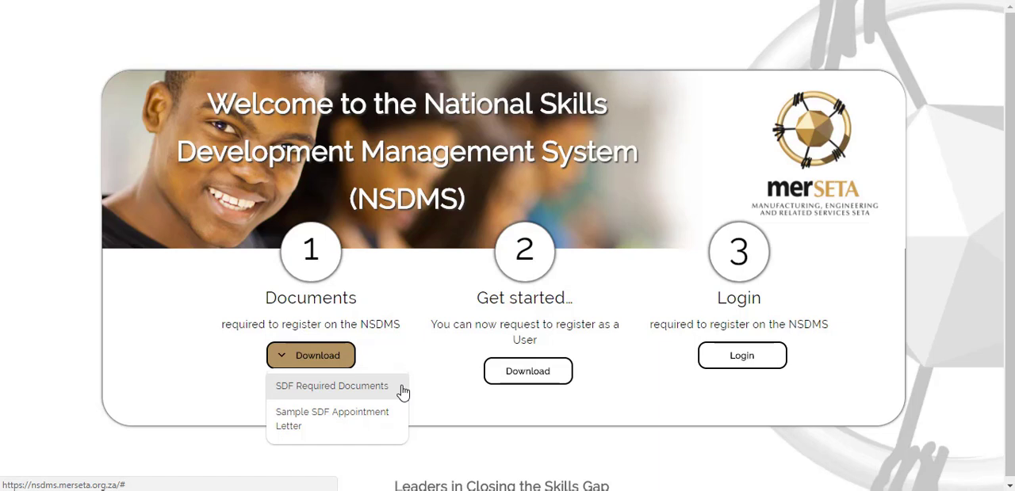
{"action": "left_click", "coordinate": [372, 386]}
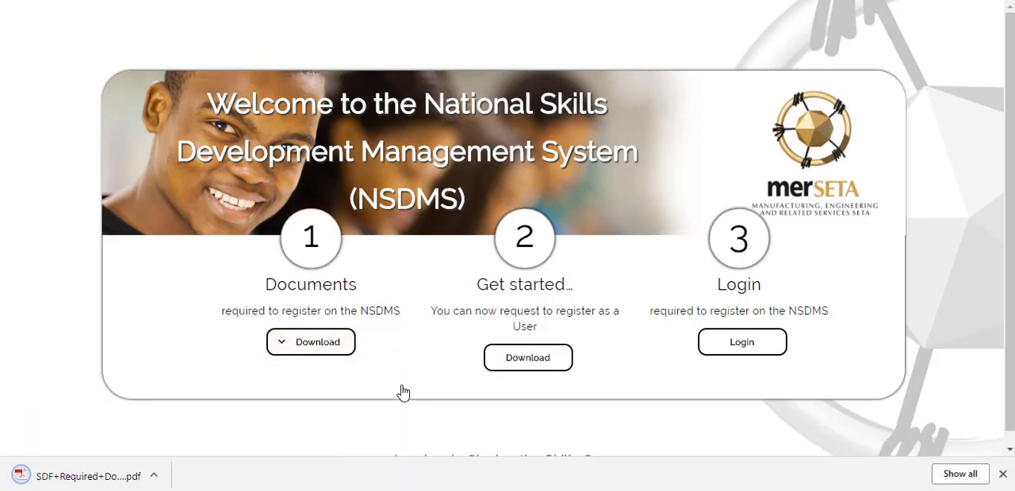
{"action": "left_click", "coordinate": [115, 478]}
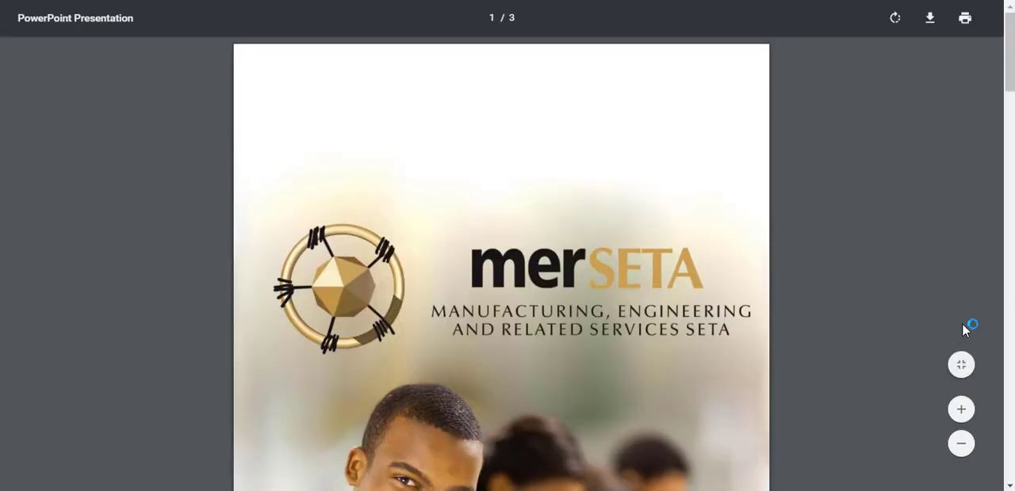
{"action": "left_click", "coordinate": [962, 363]}
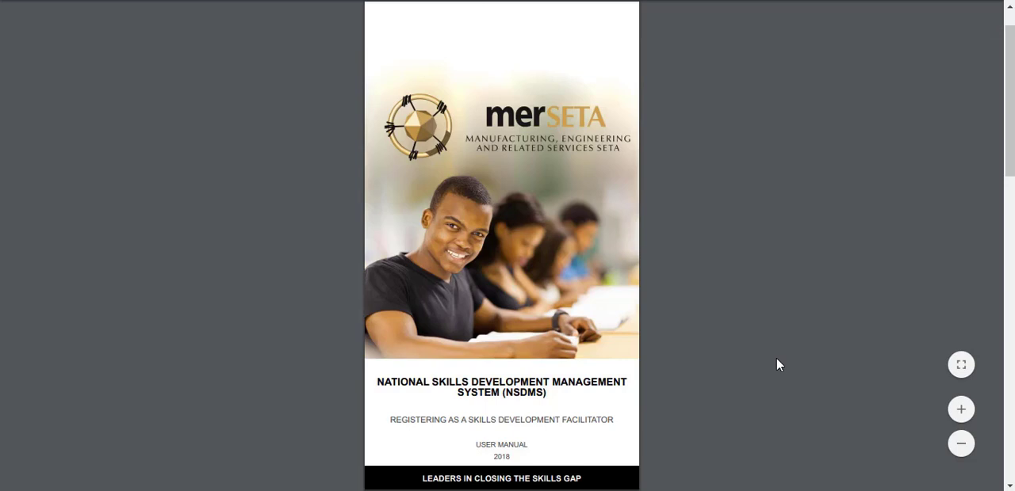
{"action": "scroll", "coordinate": [777, 365], "scroll_direction": "down", "scroll_amount": 3}
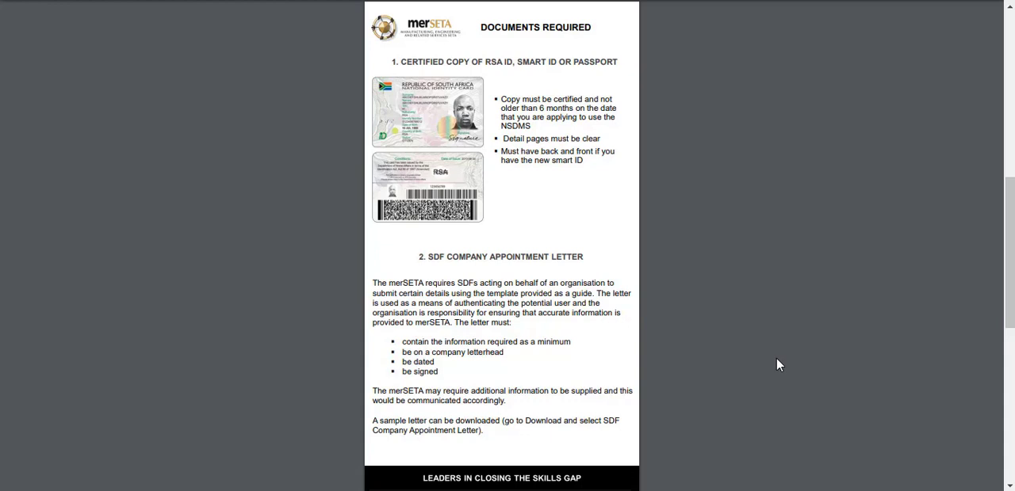
{"action": "key", "text": "alt+Left"}
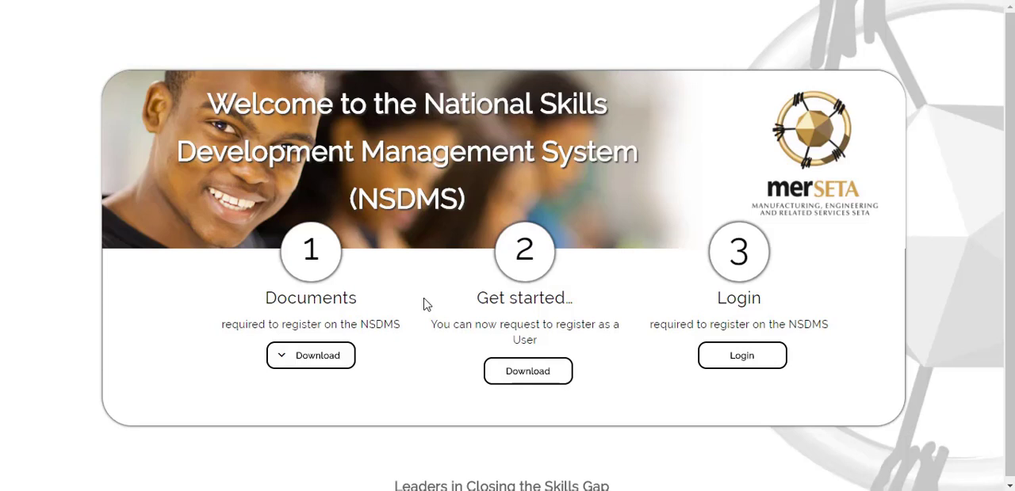
Download the Sample SDF Appointment Letter and review its letter text, company profile, contacts and linked companies tables.
{"action": "left_click", "coordinate": [346, 366]}
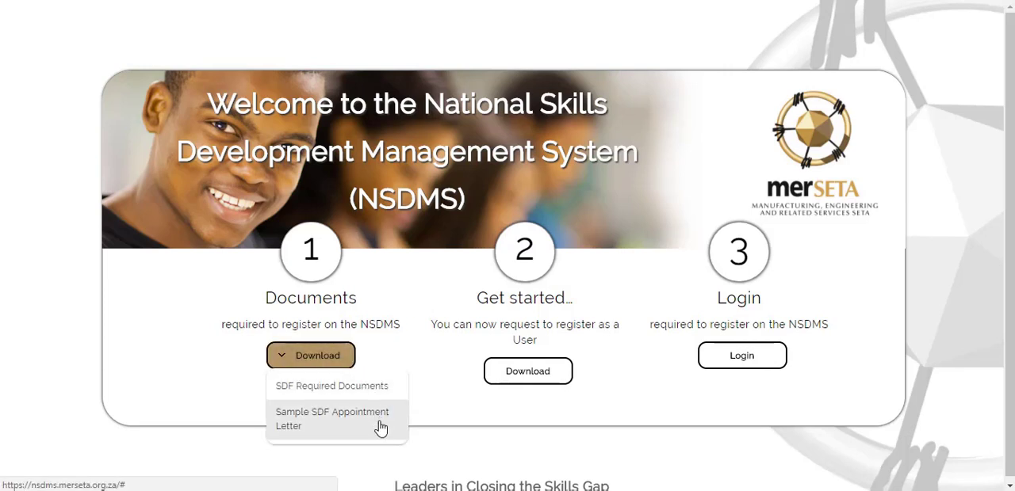
{"action": "left_click", "coordinate": [381, 428]}
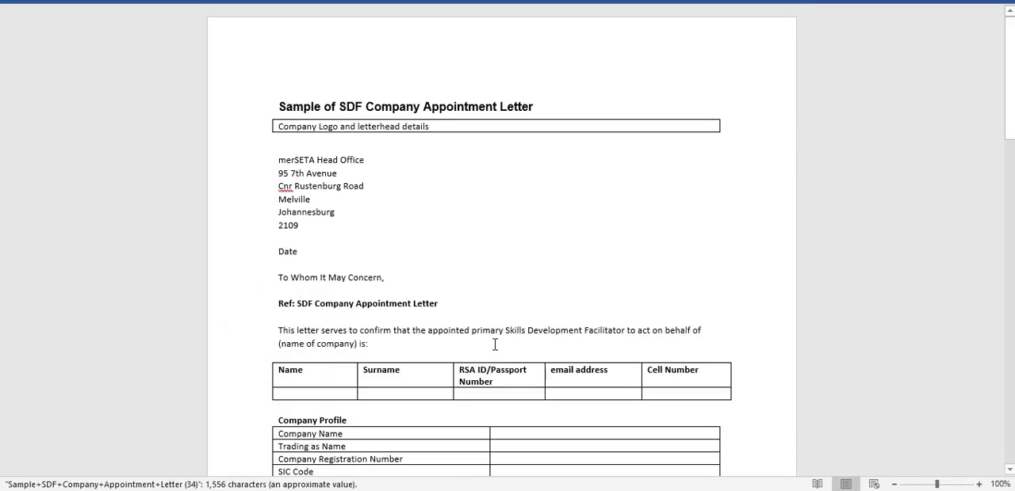
{"action": "key", "text": "Down"}
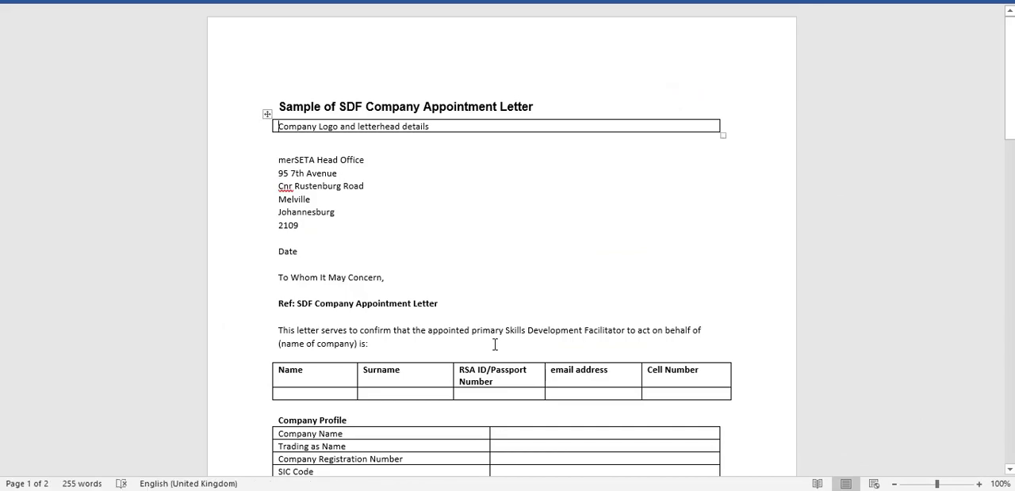
{"action": "scroll", "coordinate": [494, 345], "scroll_direction": "down", "scroll_amount": 5}
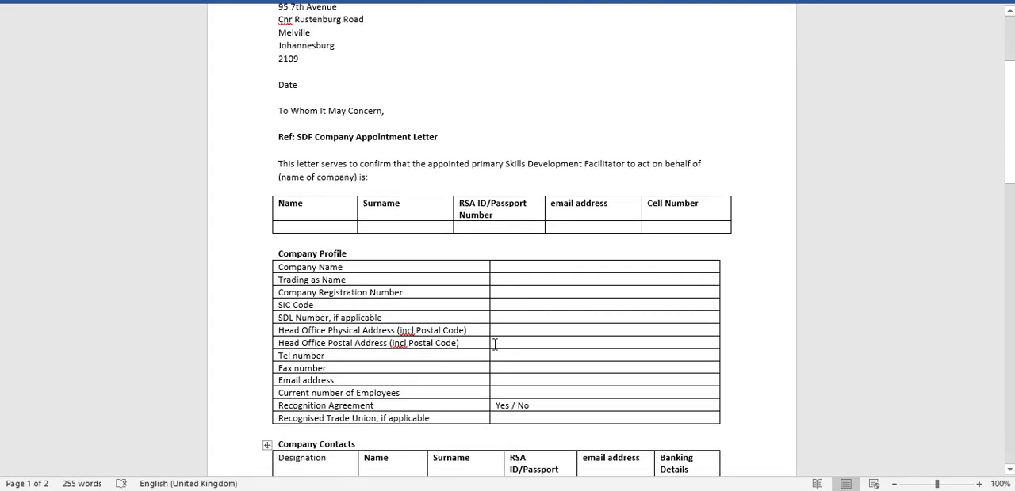
{"action": "scroll", "coordinate": [495, 345], "scroll_direction": "down", "scroll_amount": 14}
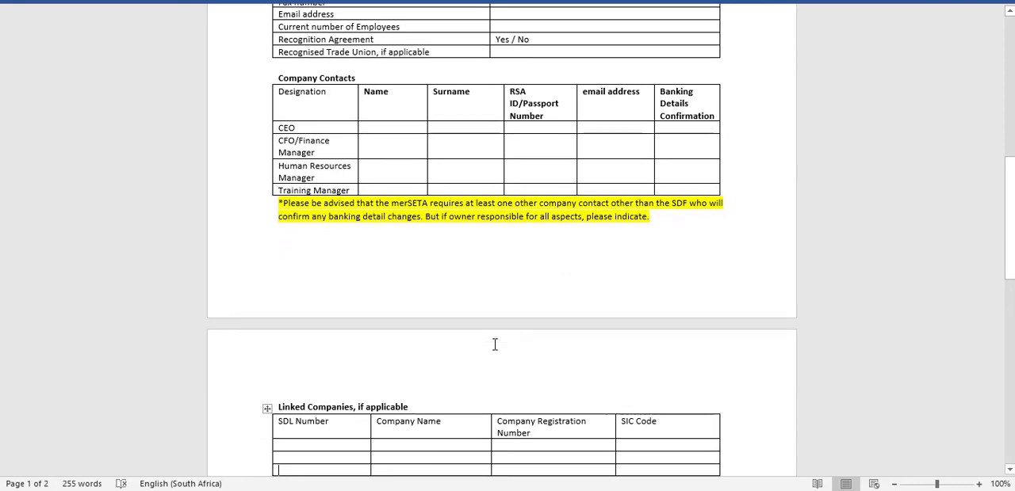
{"action": "scroll", "coordinate": [494, 345], "scroll_direction": "down", "scroll_amount": 6}
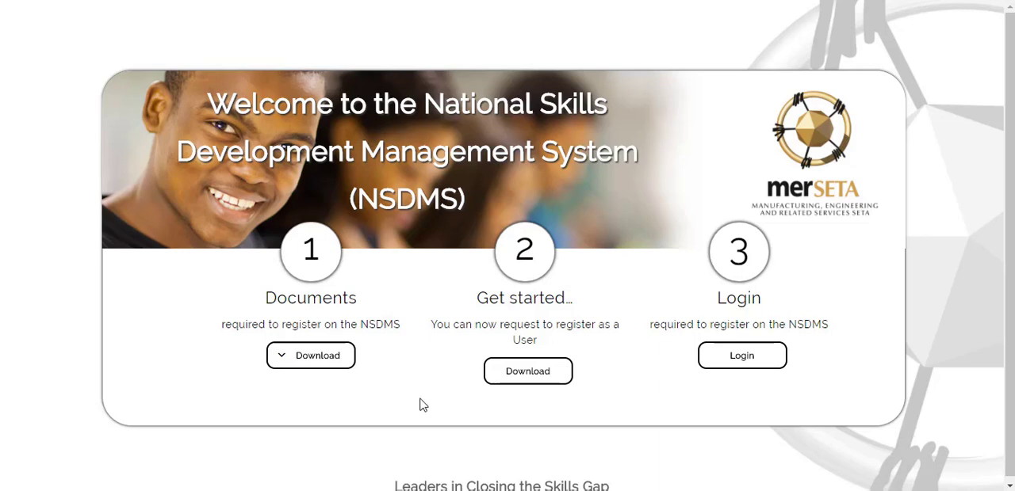
Download the SDF and Company Registration User Manual, fit its pages to the window and look through the registration instructions.
{"action": "left_click", "coordinate": [559, 381]}
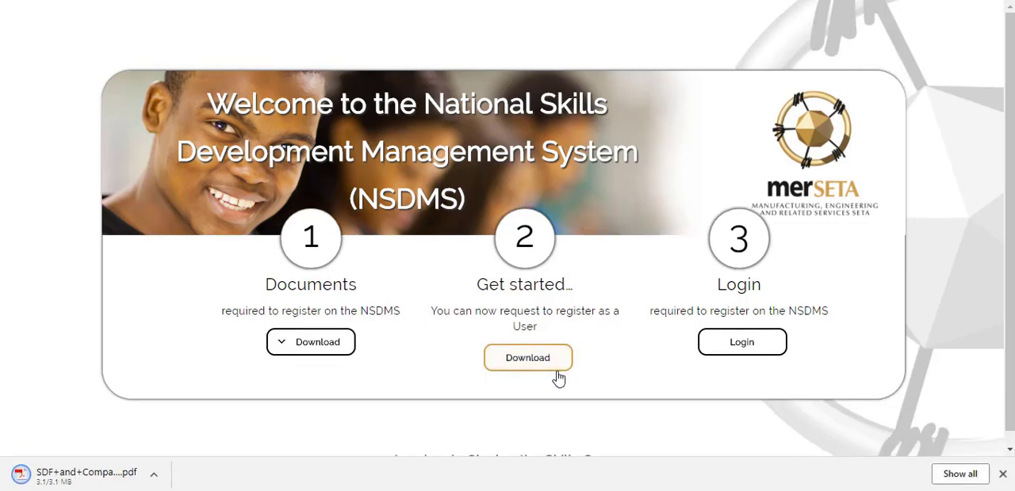
{"action": "left_click", "coordinate": [123, 468]}
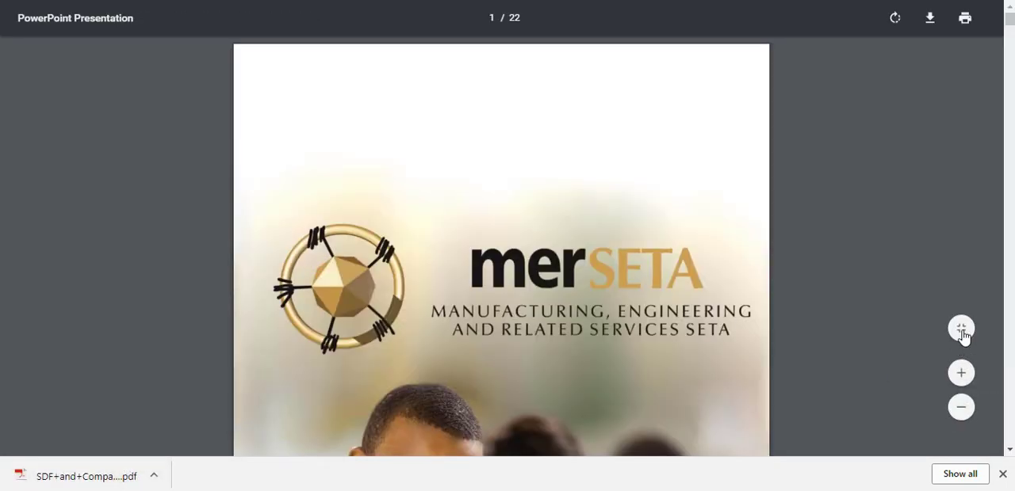
{"action": "left_click", "coordinate": [964, 368]}
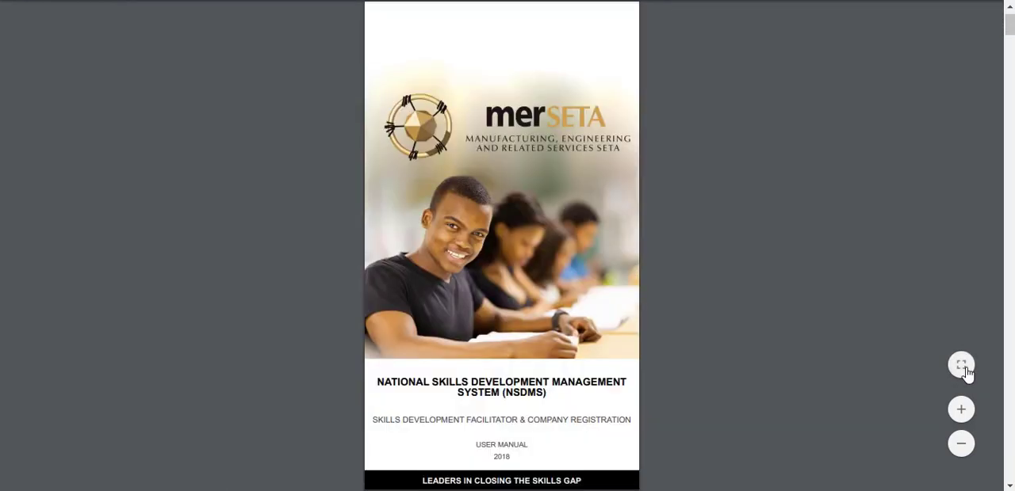
{"action": "key", "text": "Page_Down"}
{"action": "key", "text": "Page_Down"}
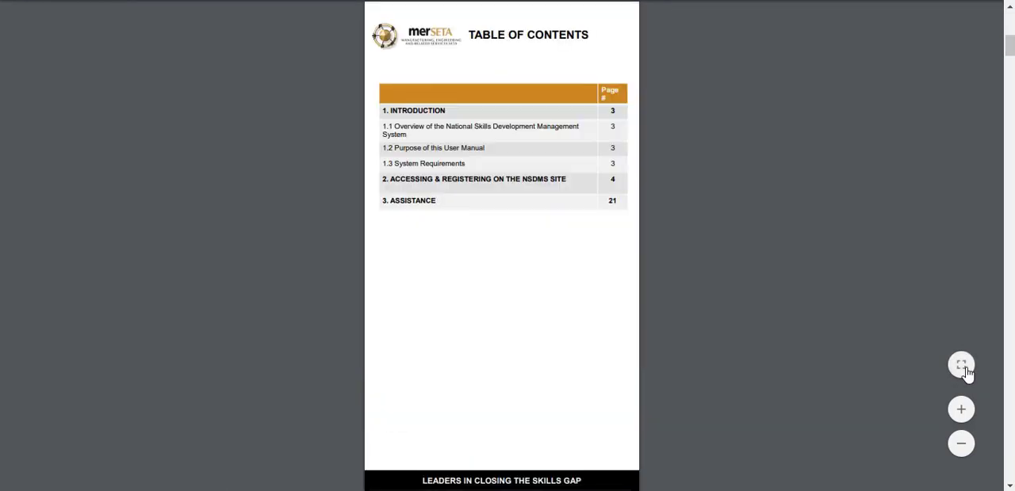
{"action": "key", "text": "Page_Down"}
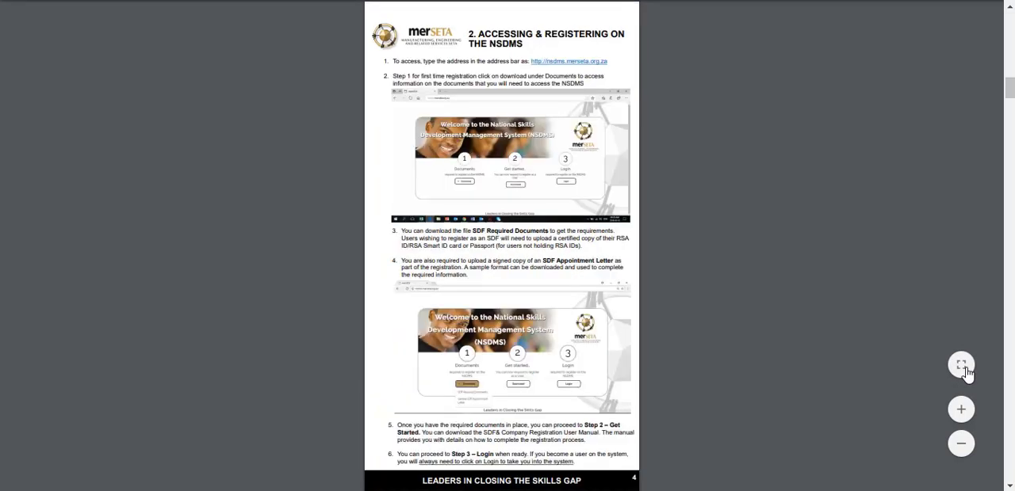
{"action": "key", "text": "Page_Down"}
{"action": "key", "text": "Page_Down"}
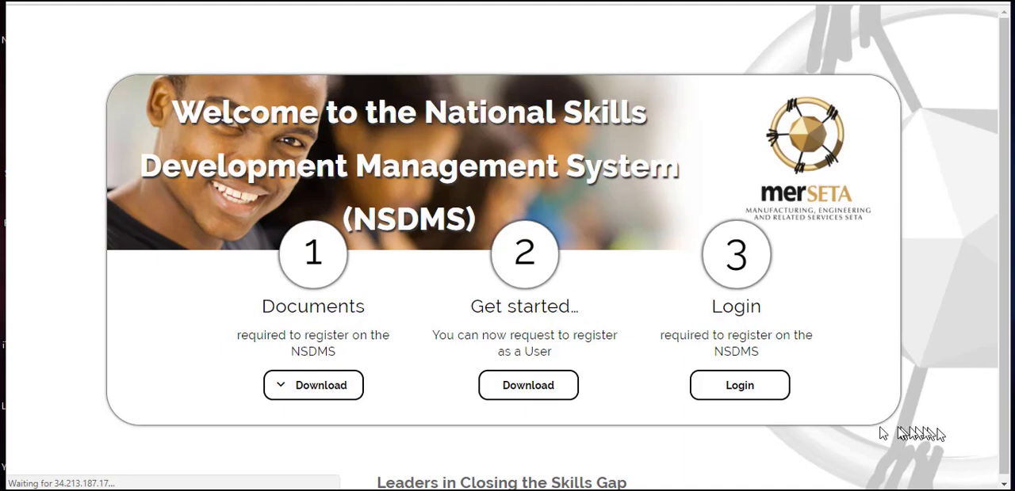
Go from the NSDMS welcome page to the login page and start a new registration.
{"action": "left_click", "coordinate": [740, 395]}
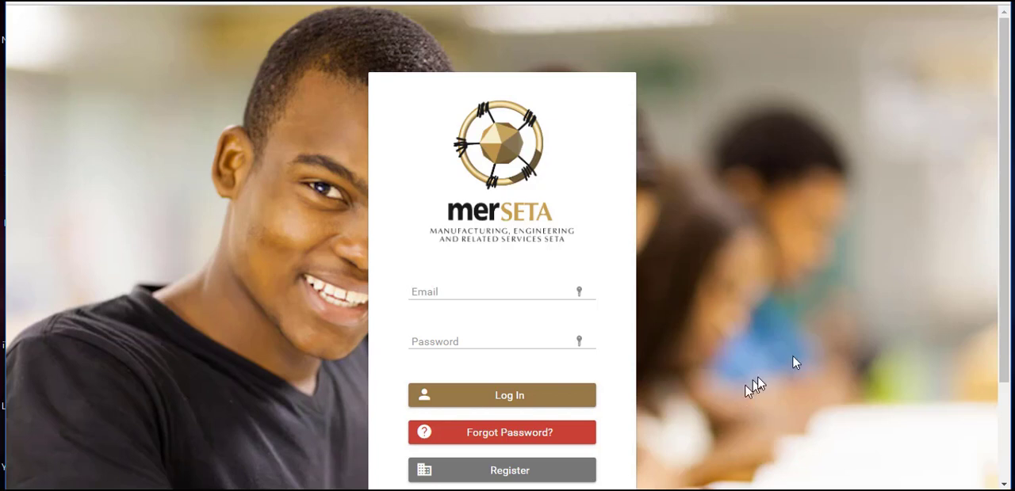
{"action": "left_click_drag", "start_coordinate": [1001, 255], "coordinate": [1004, 351]}
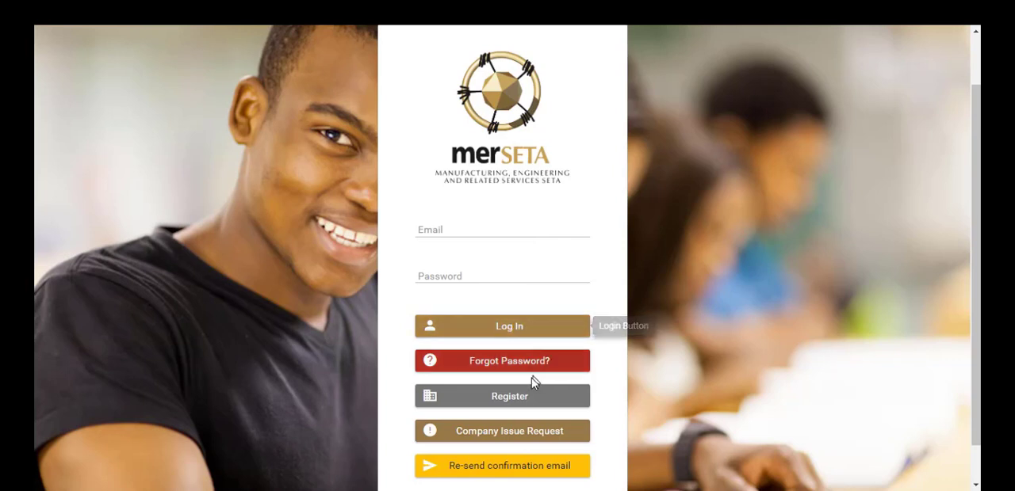
{"action": "left_click", "coordinate": [517, 397]}
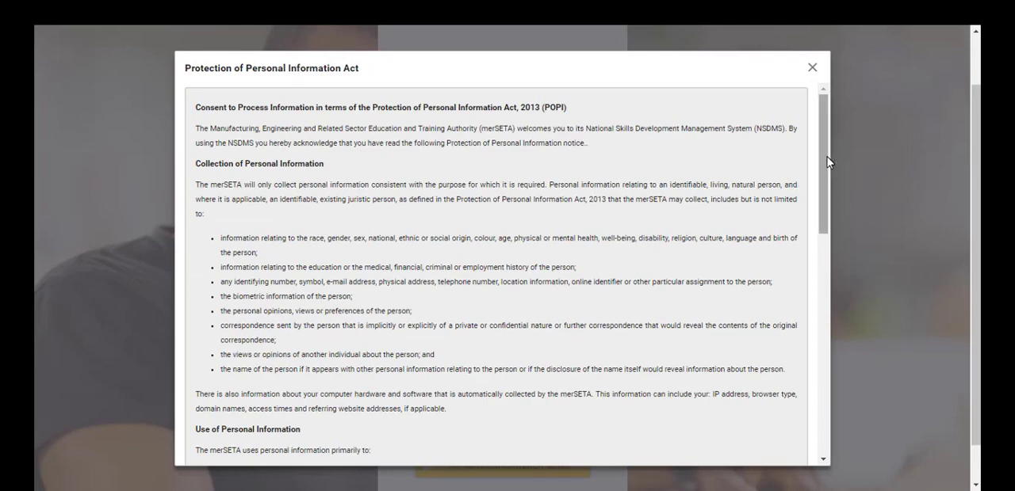
Review the Protection of Personal Information Act notice, give POPI Act consent and submit it.
{"action": "left_click_drag", "start_coordinate": [826, 161], "coordinate": [824, 380]}
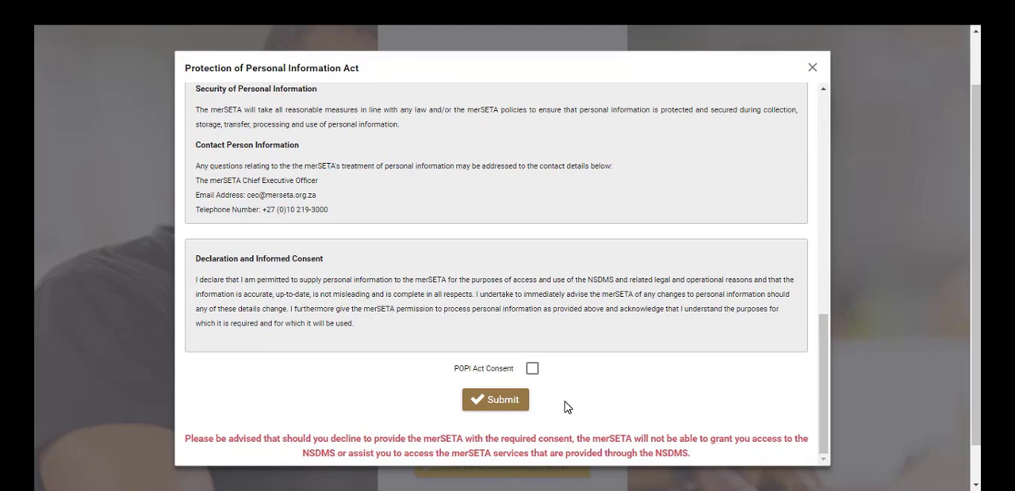
{"action": "left_click", "coordinate": [501, 402]}
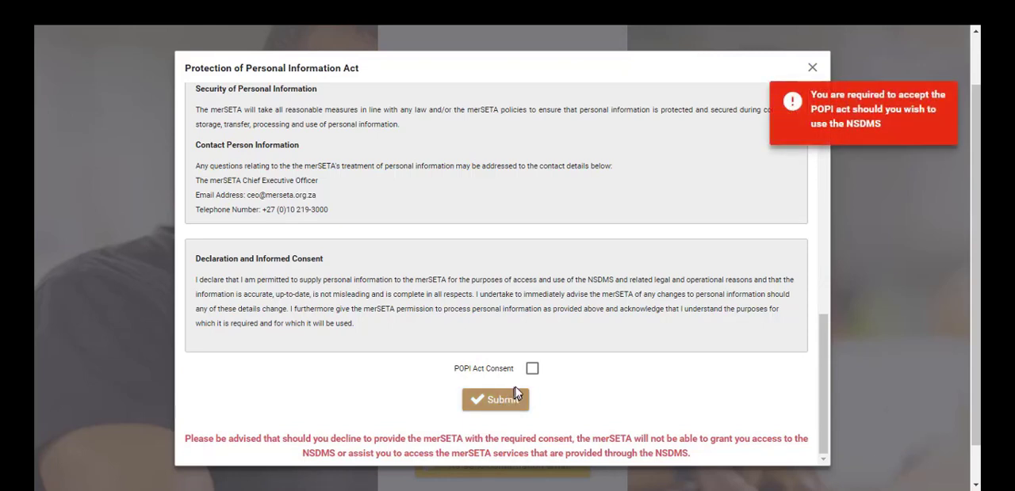
{"action": "left_click", "coordinate": [532, 369]}
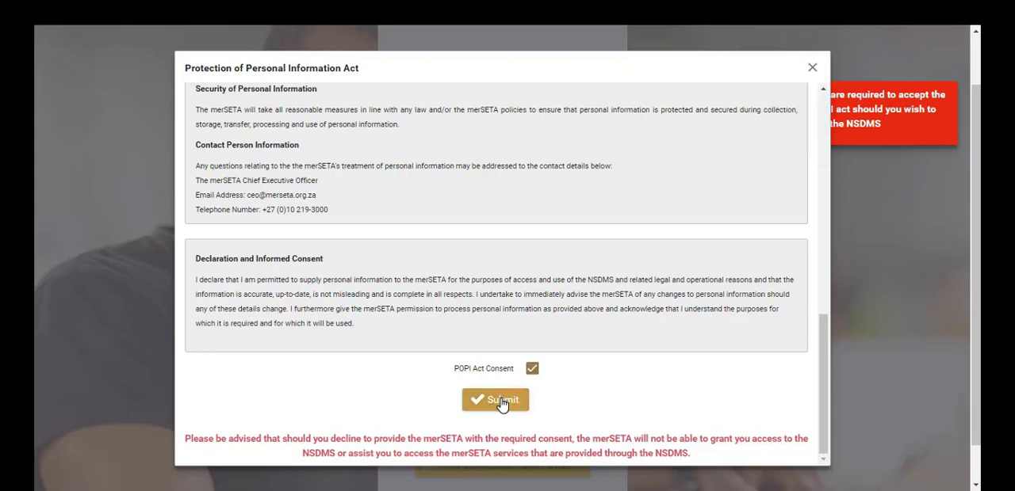
{"action": "left_click", "coordinate": [501, 402]}
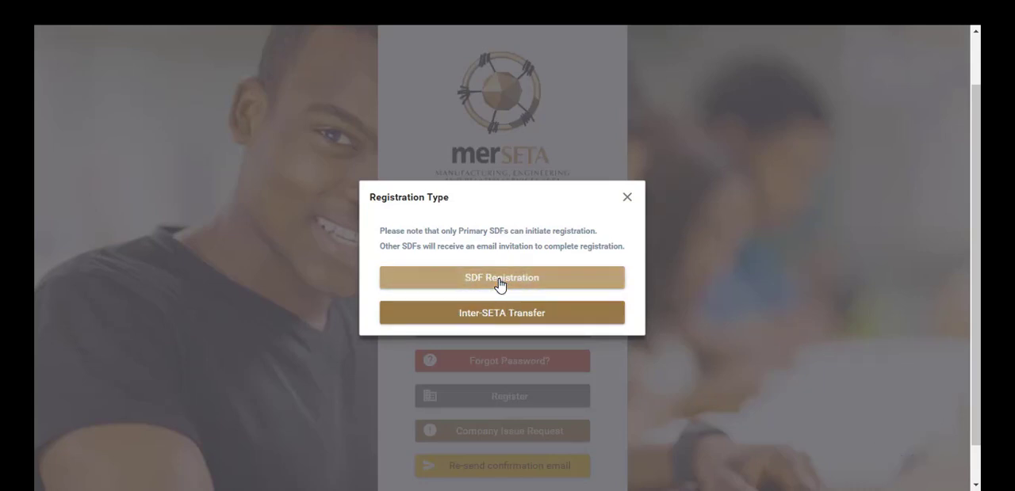
Choose SDF Registration as the registration type and view the help on the identification options.
{"action": "left_click", "coordinate": [501, 283]}
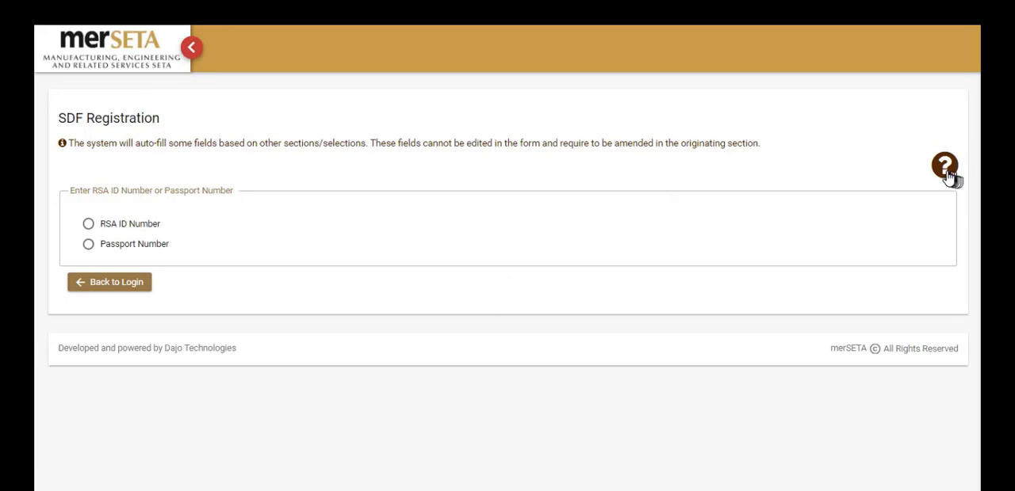
{"action": "left_click", "coordinate": [945, 168]}
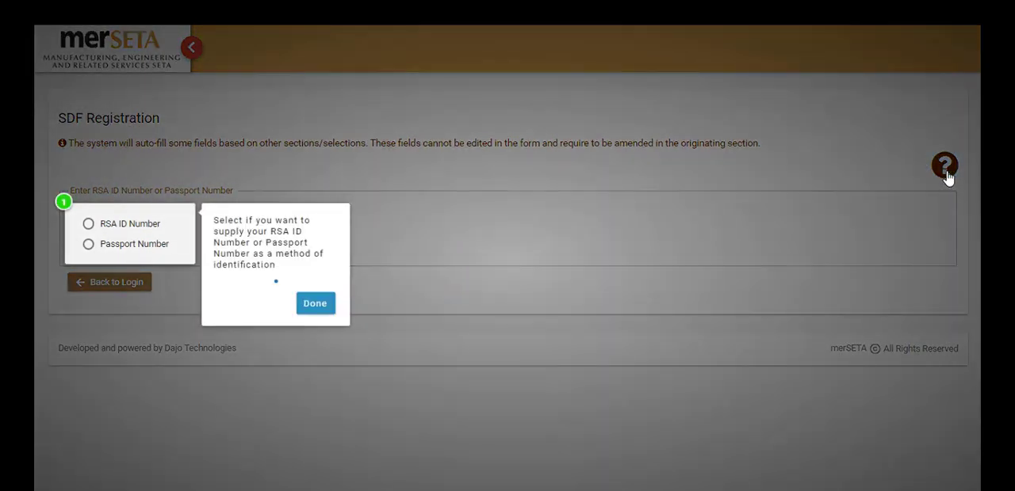
{"action": "left_click", "coordinate": [897, 196]}
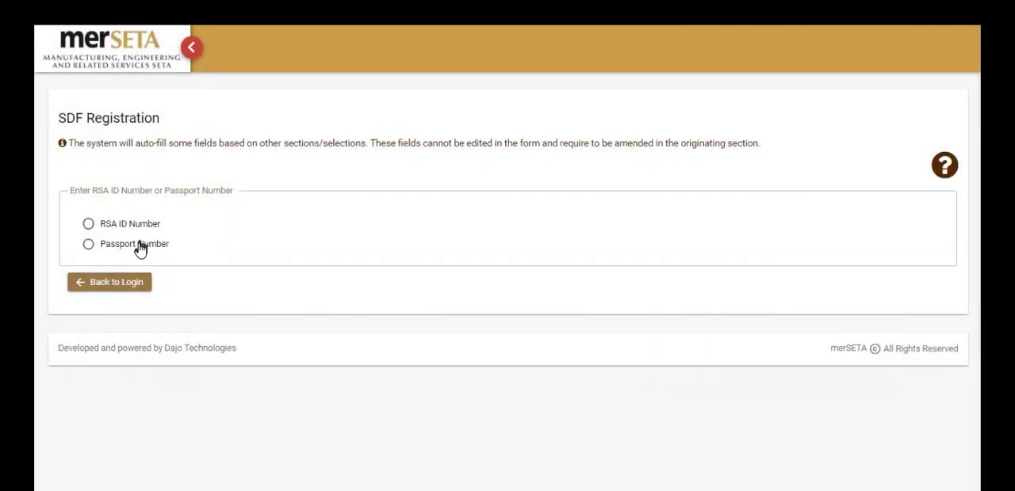
Identify the applicant by passport instead of RSA ID, enter the passport number and submit it.
{"action": "left_click", "coordinate": [138, 247]}
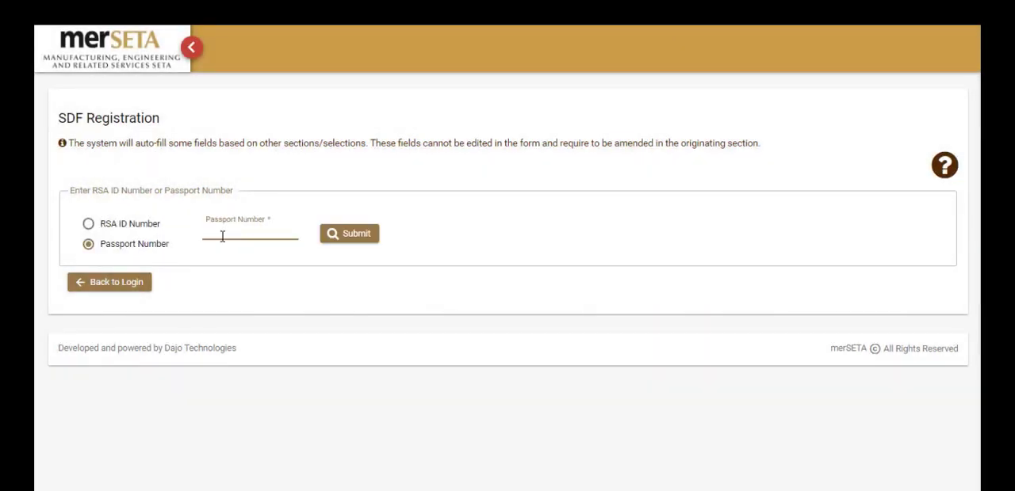
{"action": "type", "text": "AB111111"}
{"action": "left_click", "coordinate": [353, 236]}
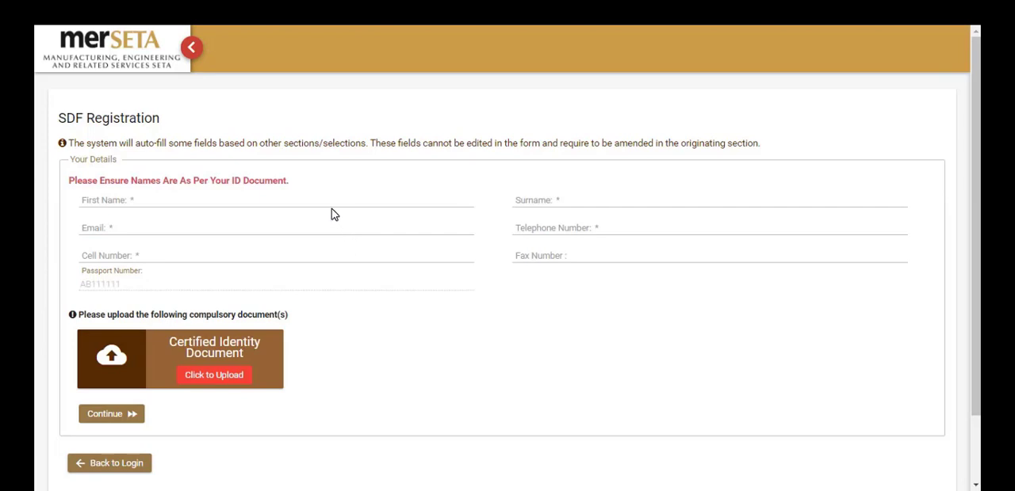
Enter the applicant's first name and surname in the personal details, correcting the surname's spelling.
{"action": "left_click", "coordinate": [310, 204]}
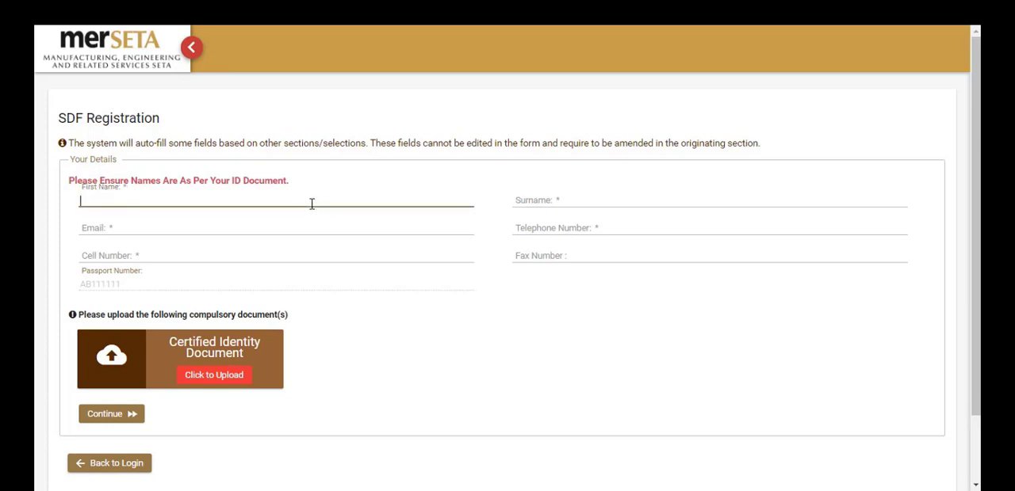
{"action": "type", "text": "Test"}
{"action": "key", "text": "Tab"}
{"action": "type", "text": "Perspm"}
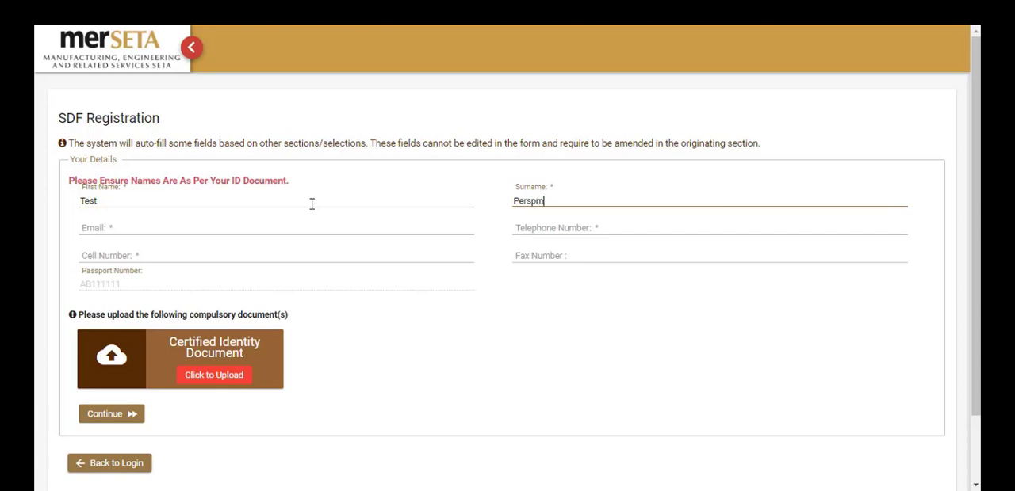
{"action": "key", "text": "BackSpace"}
{"action": "key", "text": "BackSpace"}
{"action": "key", "text": "BackSpace"}
{"action": "type", "text": "son"}
Fill in the applicant's email, telephone number and cell number in the personal details.
{"action": "key", "text": "Tab"}
{"action": "key", "text": "ctrl+v"}
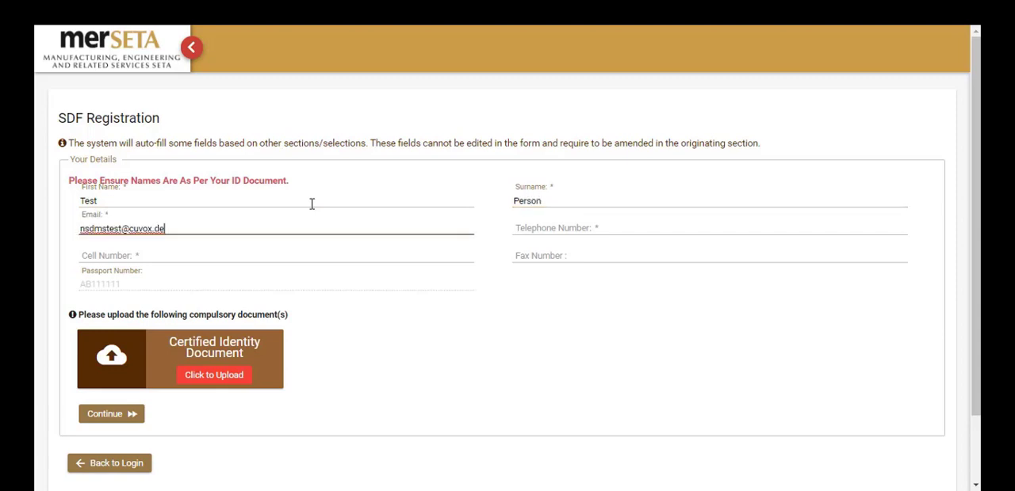
{"action": "key", "text": "Tab"}
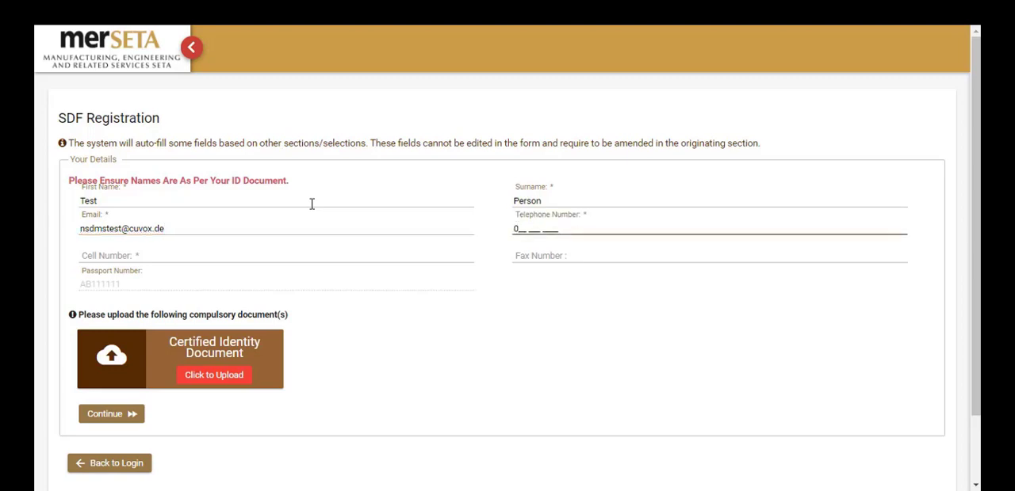
{"action": "type", "text": "111111111"}
{"action": "key", "text": "Tab"}
{"action": "type", "text": "0"}
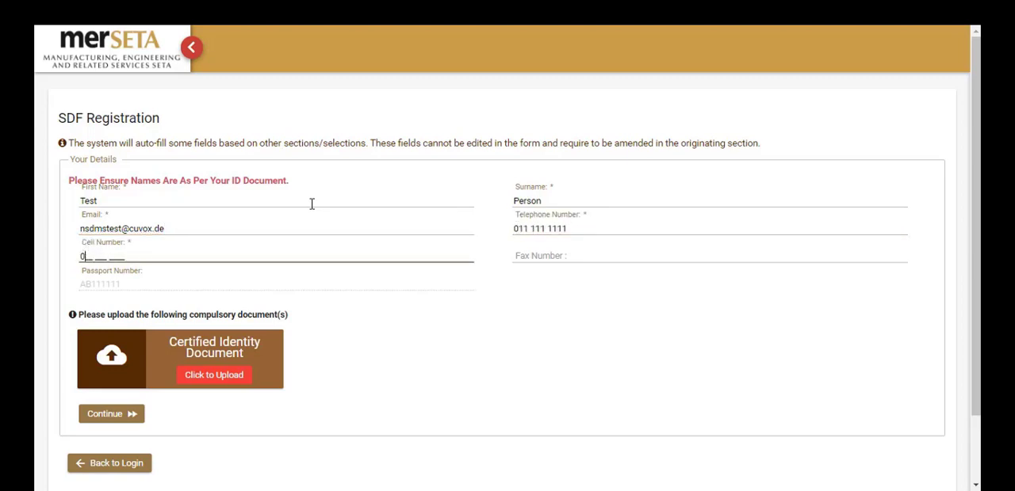
{"action": "type", "text": "83 333 3333"}
Upload ID Document.pdf as the compulsory Certified Identity Document.
{"action": "left_click", "coordinate": [225, 382]}
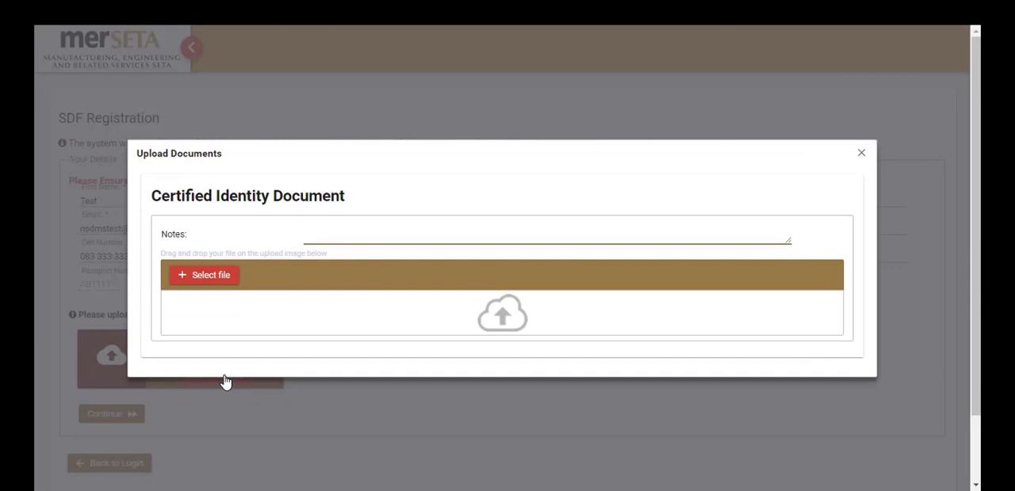
{"action": "left_click", "coordinate": [208, 284]}
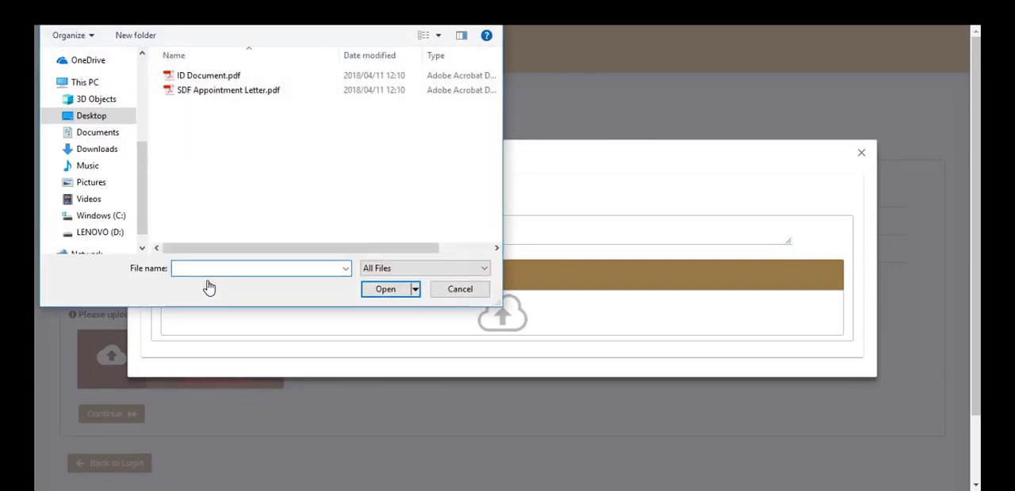
{"action": "left_click", "coordinate": [216, 77]}
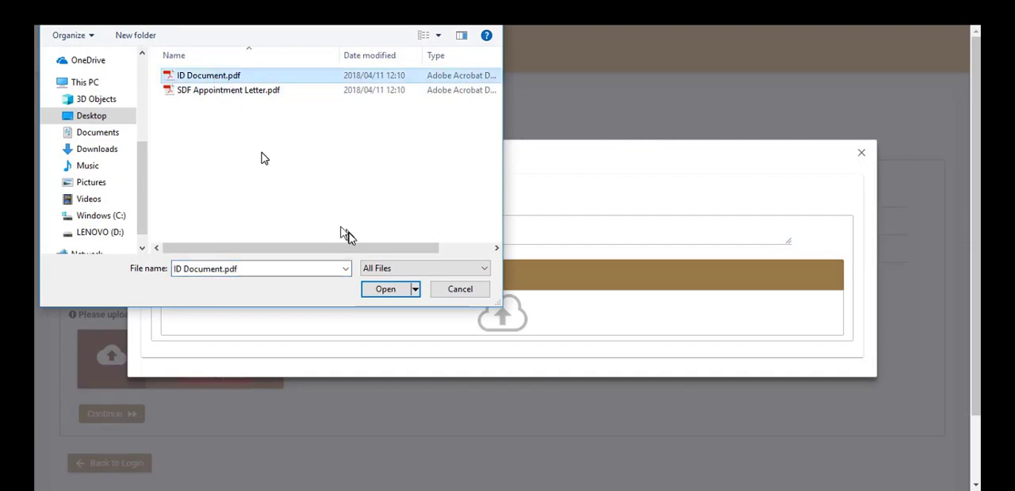
{"action": "left_click", "coordinate": [387, 295]}
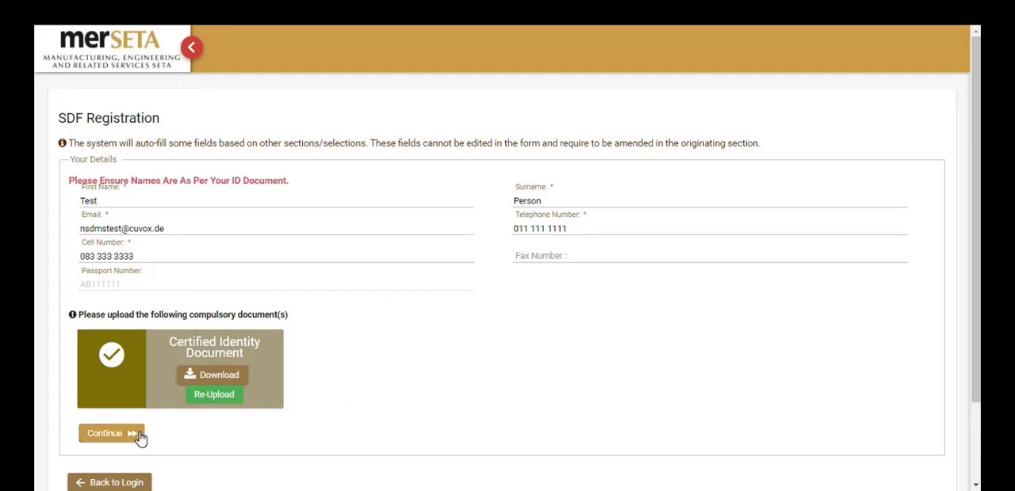
Re-upload ID Document.pdf as the Certified Identity Document and continue to the company registration form.
{"action": "left_click", "coordinate": [212, 404]}
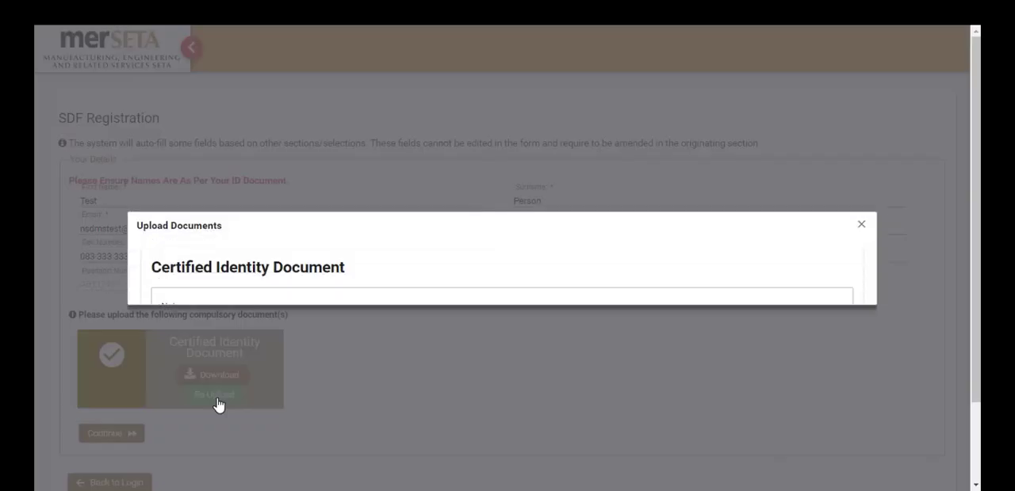
{"action": "left_click", "coordinate": [212, 289]}
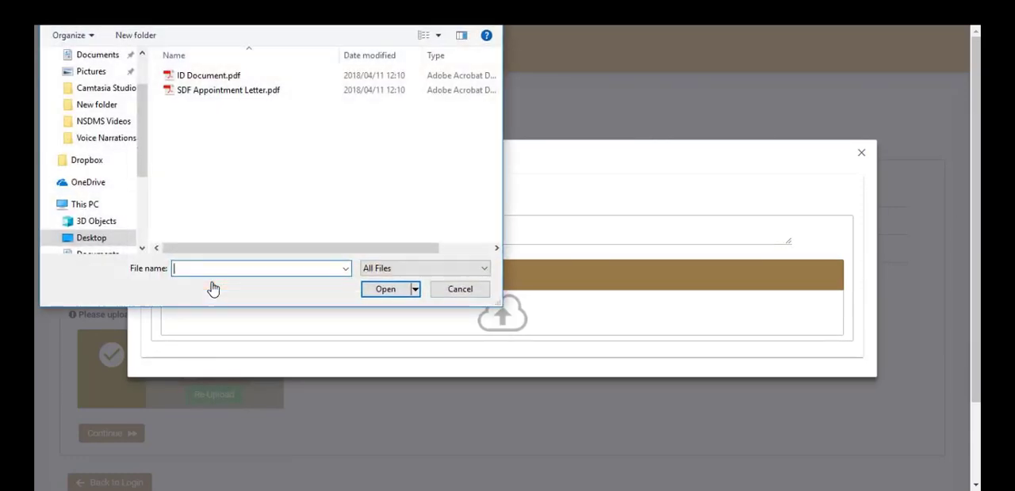
{"action": "left_click", "coordinate": [217, 80]}
{"action": "left_click", "coordinate": [390, 293]}
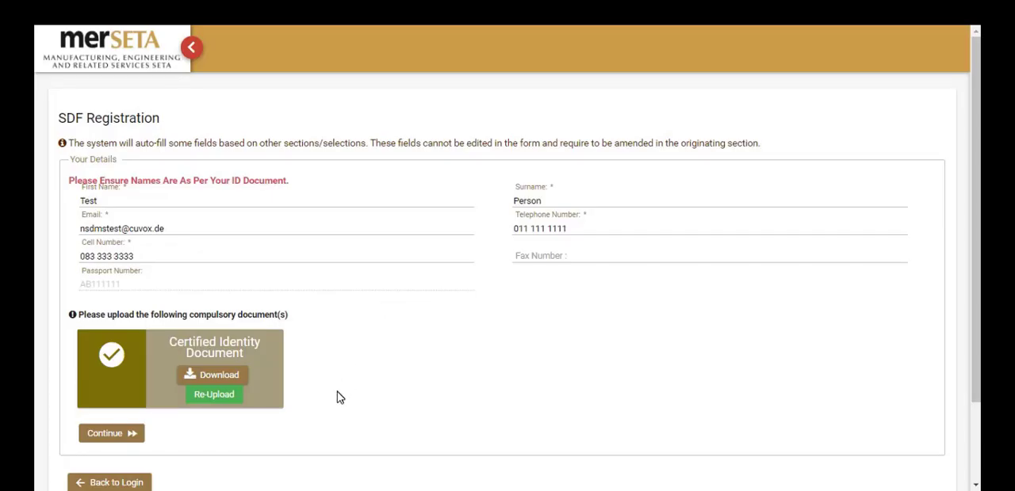
{"action": "left_click", "coordinate": [132, 435]}
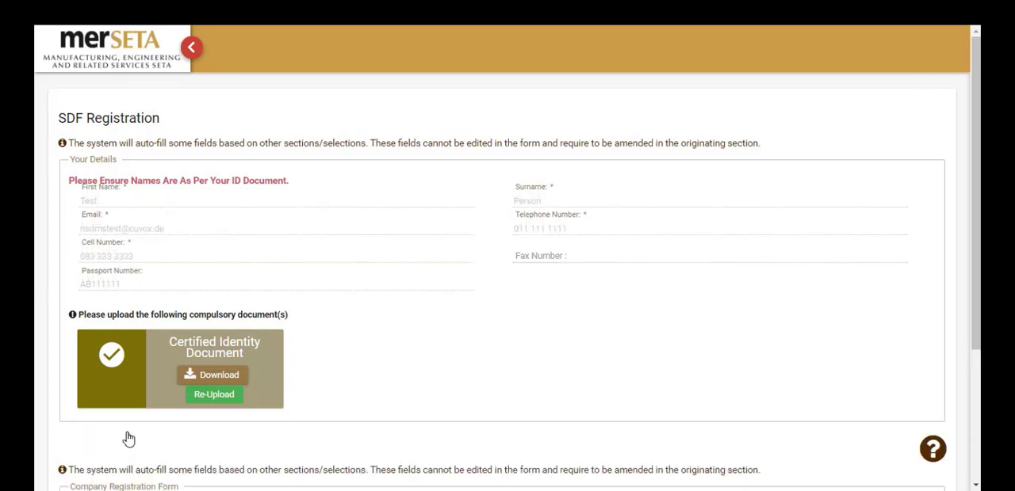
{"action": "scroll", "coordinate": [128, 439], "scroll_direction": "down", "scroll_amount": 3}
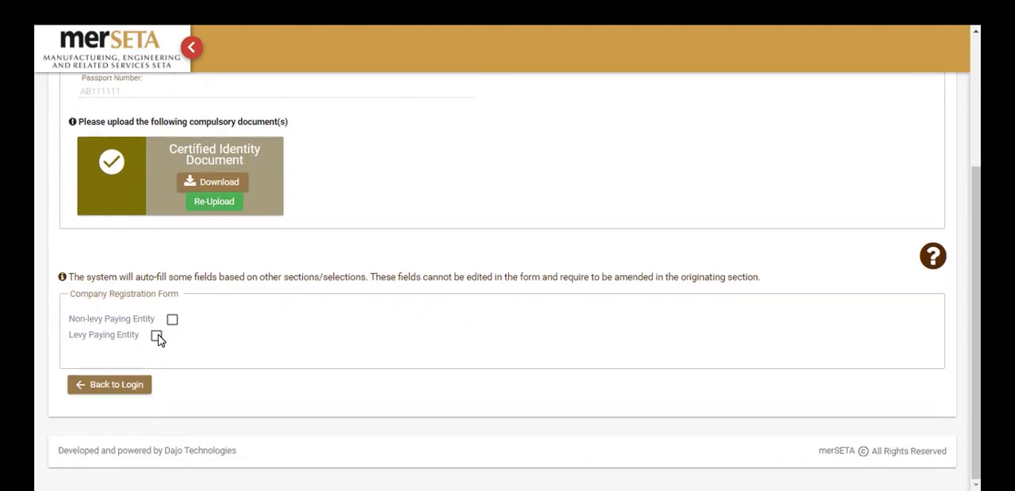
{"action": "left_click", "coordinate": [156, 337]}
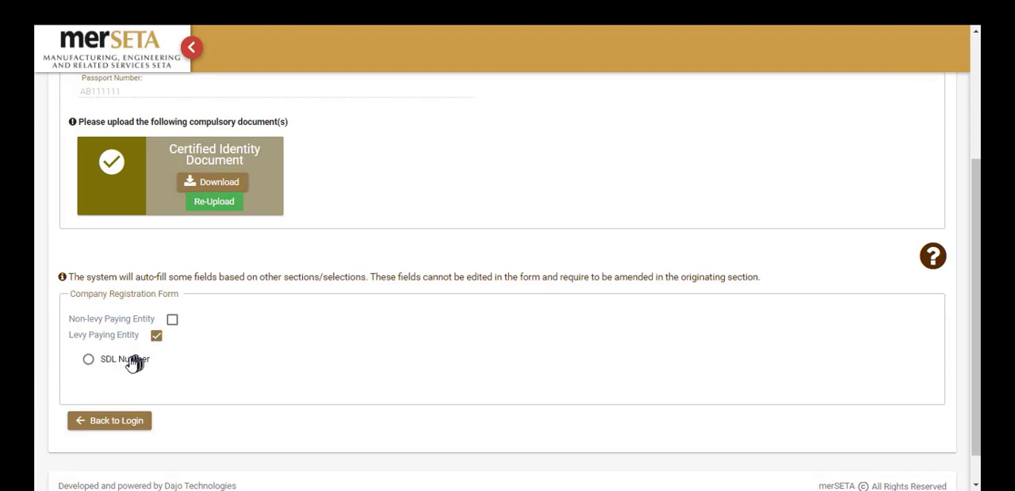
{"action": "left_click", "coordinate": [131, 363]}
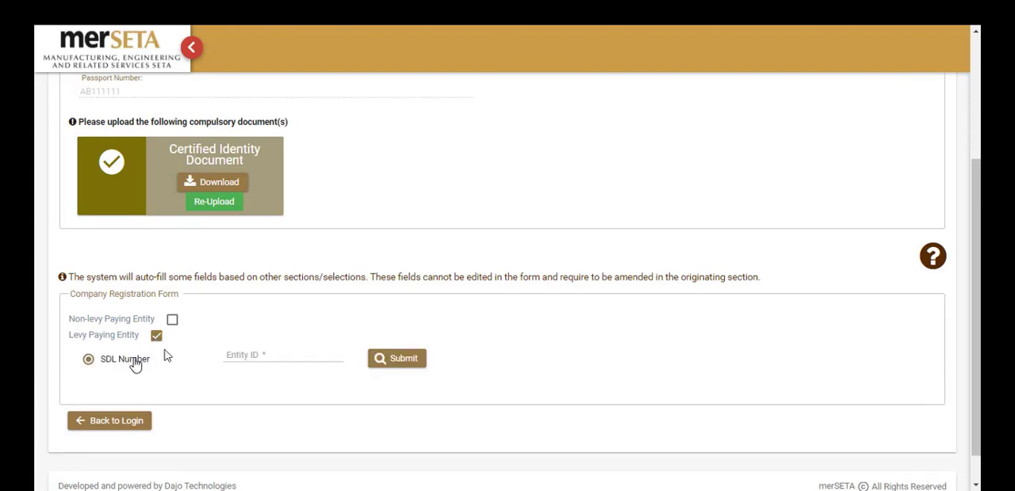
{"action": "left_click", "coordinate": [235, 357]}
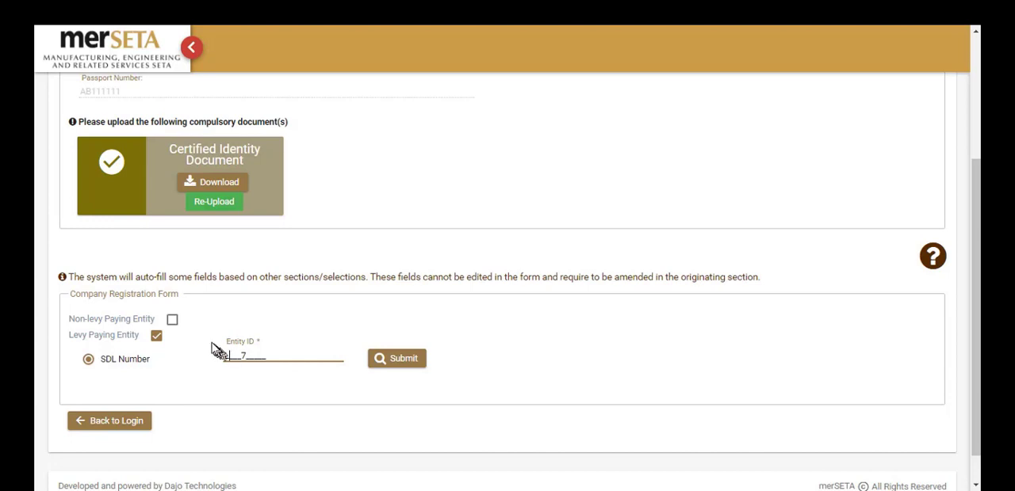
Register a Non-levy Paying Entity with the company name Test Company and company registration number 2018/0000001/01.
{"action": "left_click", "coordinate": [172, 321]}
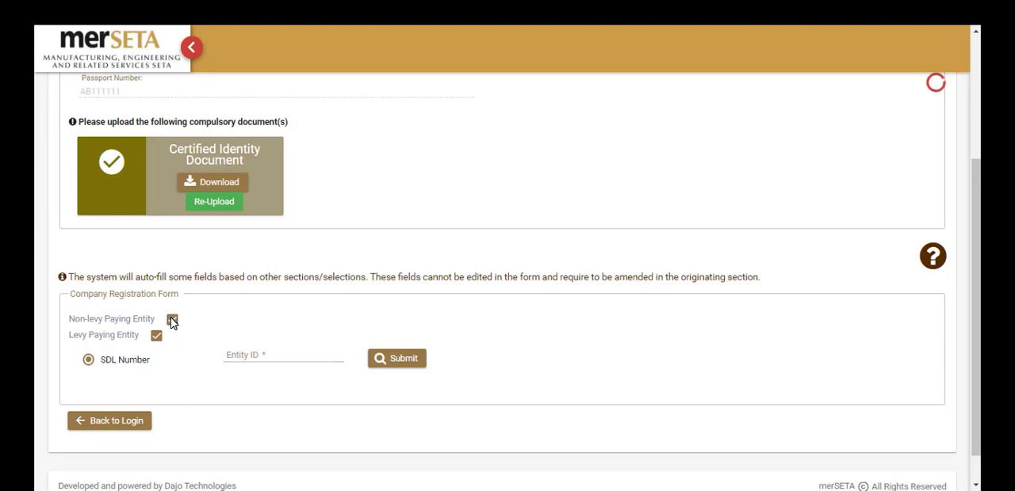
{"action": "scroll", "coordinate": [173, 323], "scroll_direction": "down", "scroll_amount": 1}
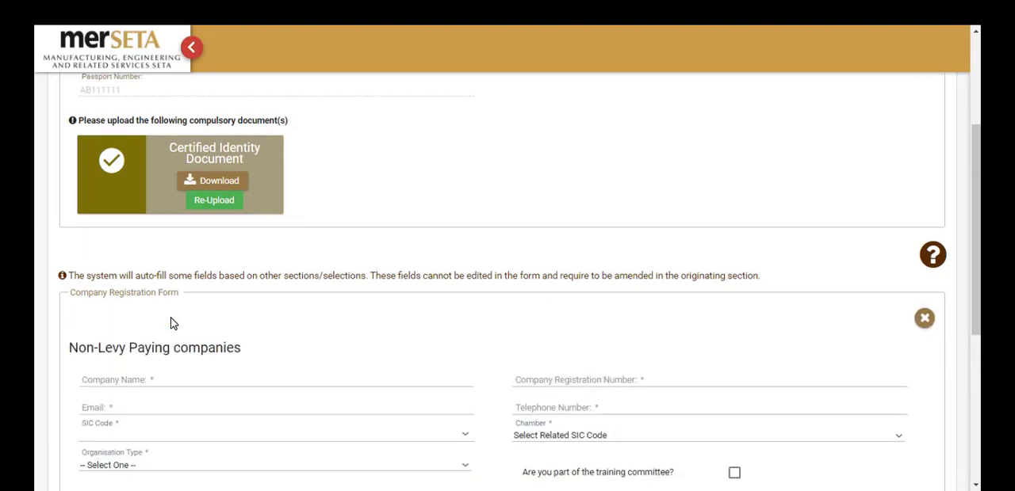
{"action": "scroll", "coordinate": [171, 323], "scroll_direction": "down", "scroll_amount": 1}
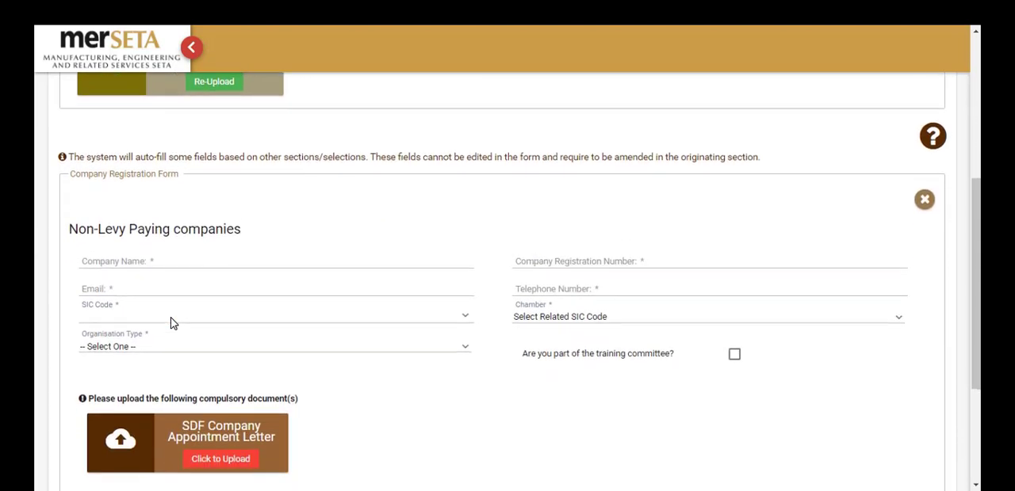
{"action": "left_click", "coordinate": [153, 260]}
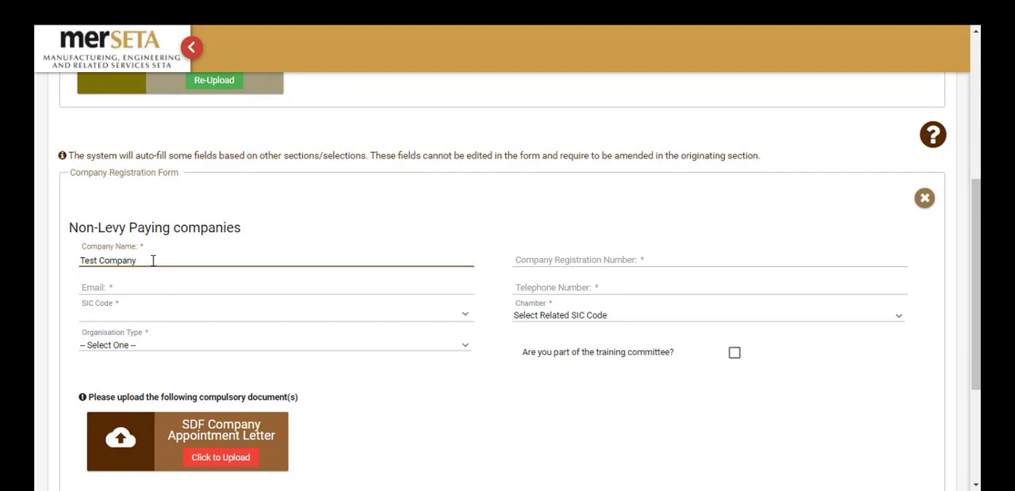
{"action": "key", "text": "Tab"}
{"action": "type", "text": "20"}
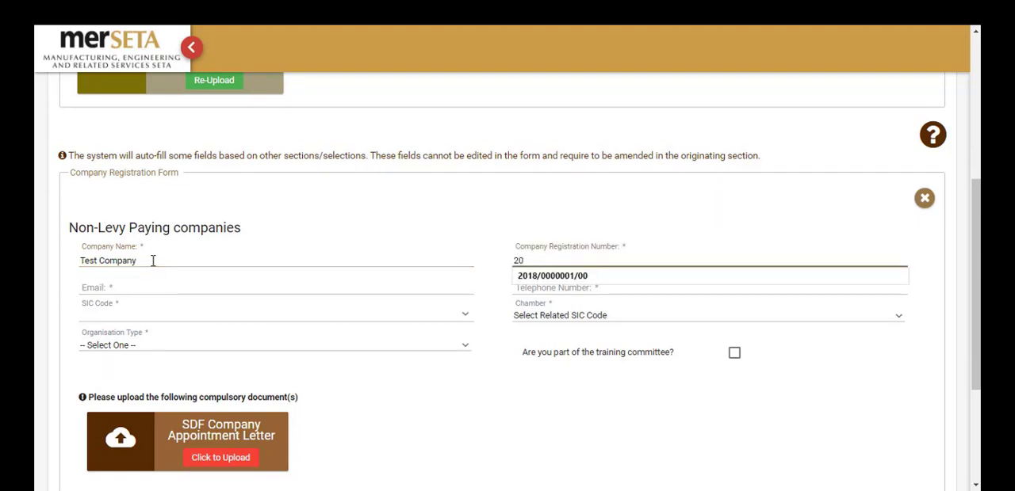
{"action": "left_click", "coordinate": [554, 276]}
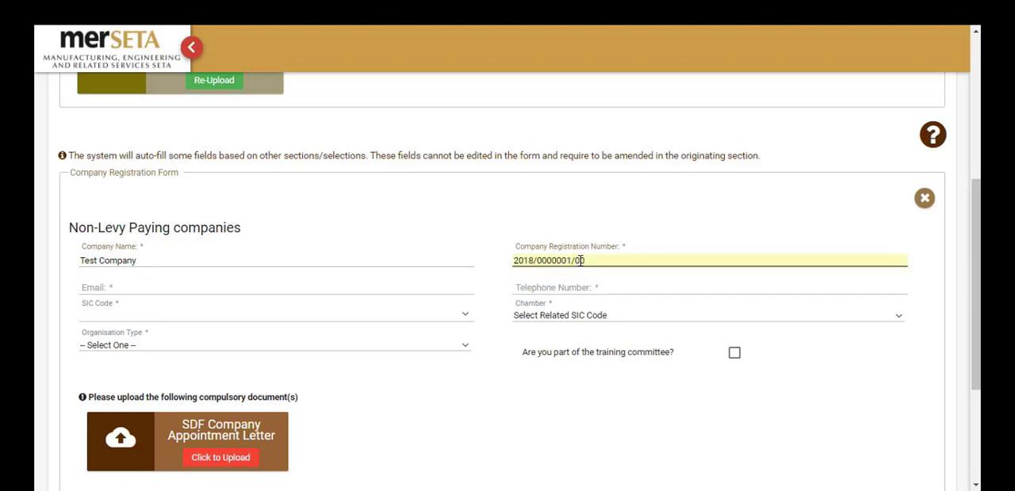
{"action": "key", "text": "BackSpace"}
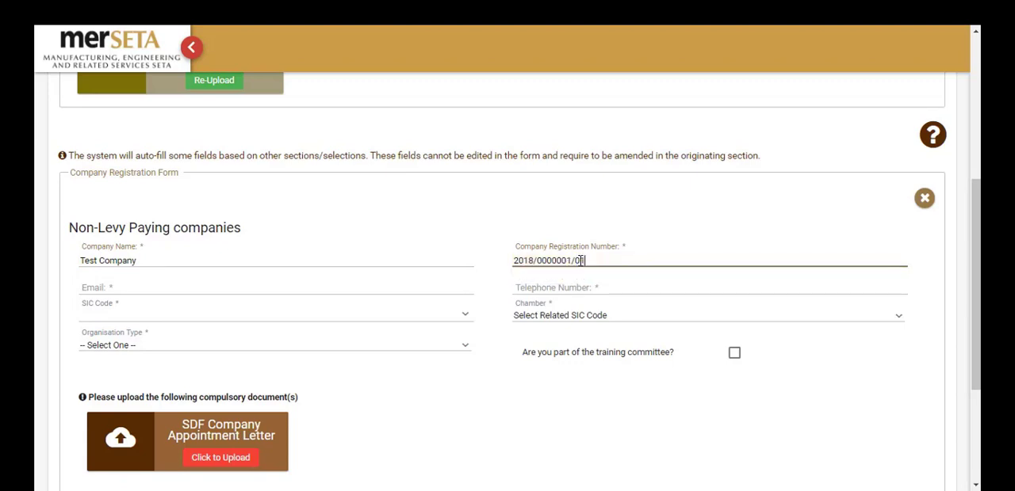
{"action": "type", "text": "1"}
Fill in the company's email and telephone number, and choose Tanning And Dressing Of Leather as its SIC code.
{"action": "left_click", "coordinate": [459, 295]}
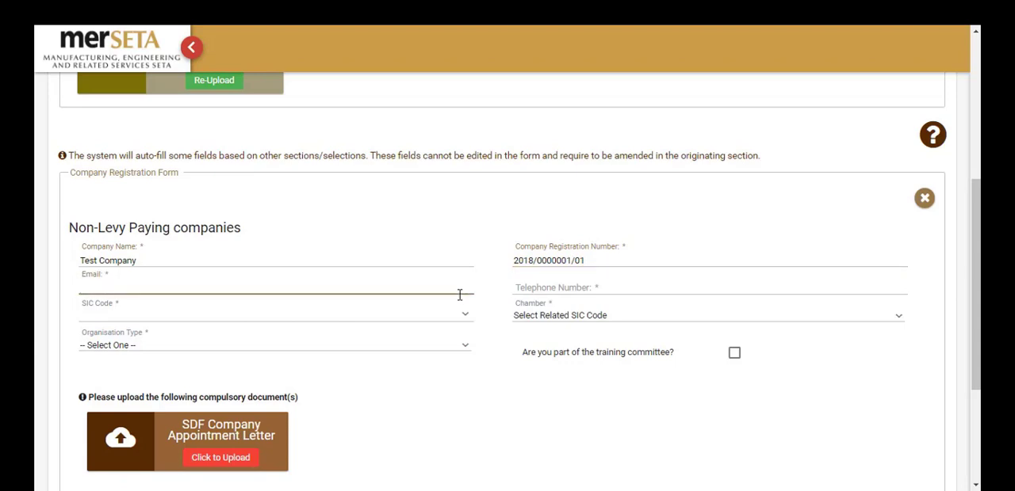
{"action": "key", "text": "ctrl+v"}
{"action": "key", "text": "Tab"}
{"action": "type", "text": "0"}
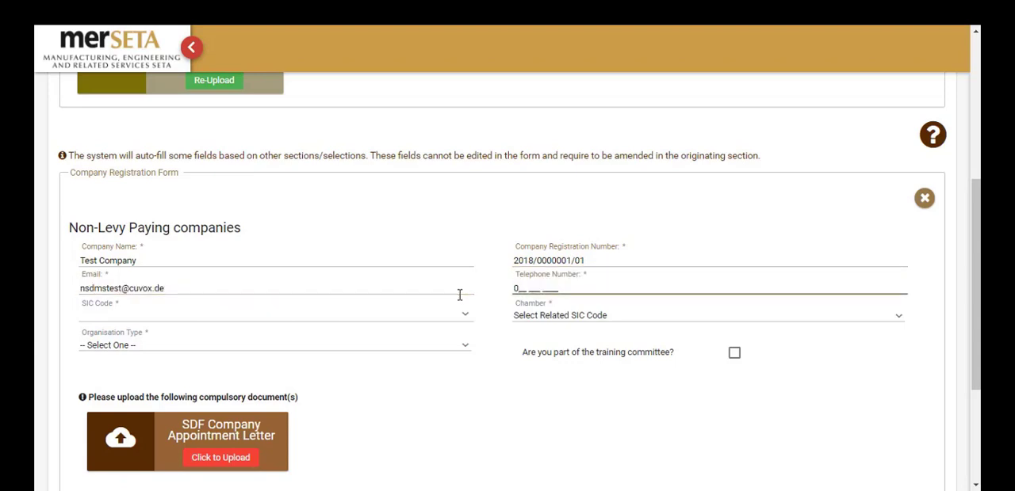
{"action": "type", "text": "11 111 1111"}
{"action": "key", "text": "Tab"}
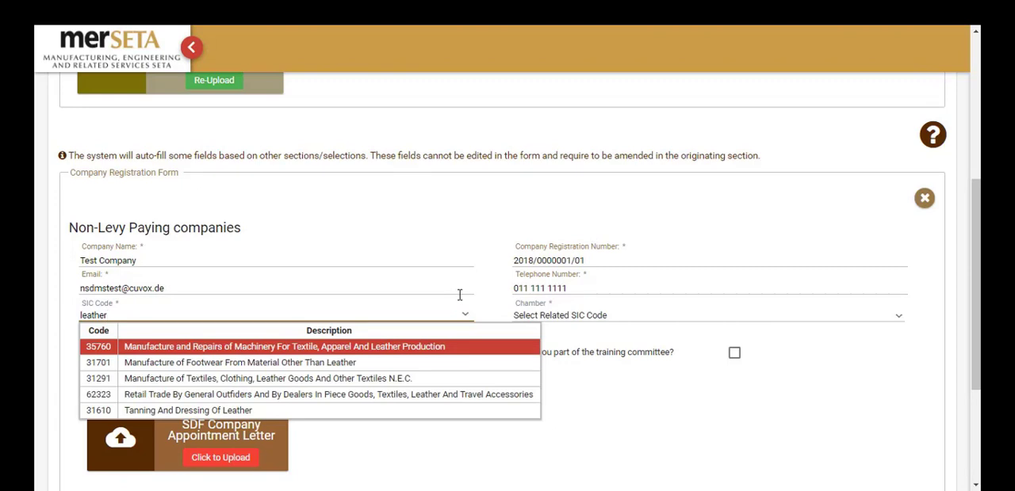
{"action": "left_click", "coordinate": [331, 413]}
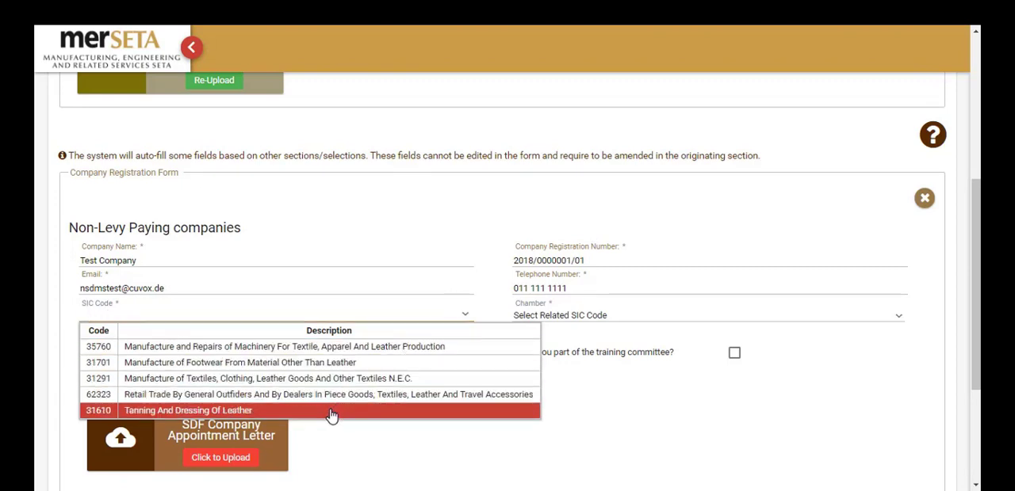
View the organisation type options and mark the applicant as part of the training committee.
{"action": "left_click", "coordinate": [463, 346]}
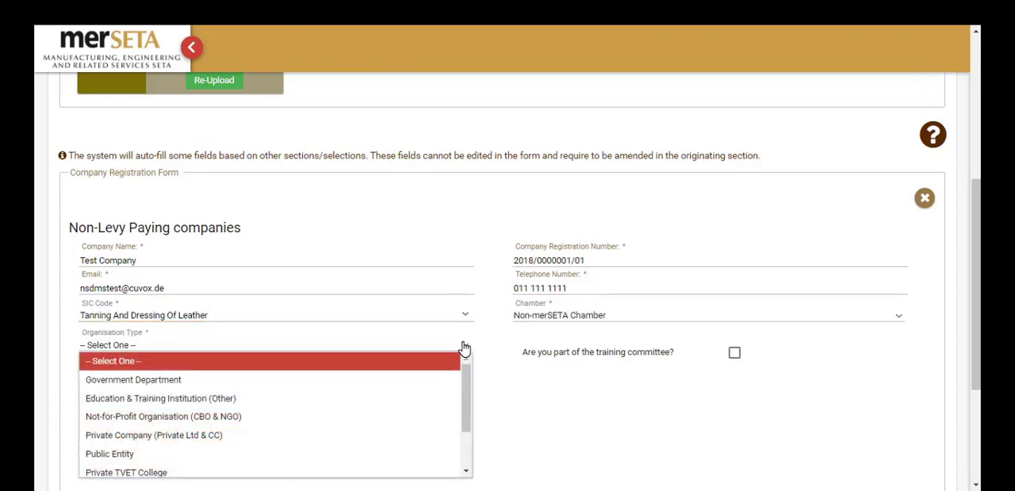
{"action": "left_click", "coordinate": [413, 435]}
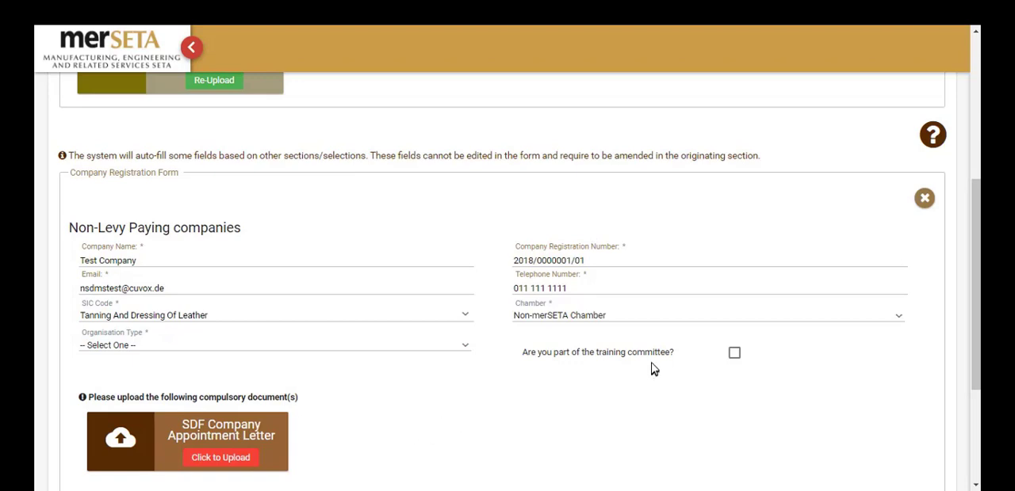
{"action": "left_click", "coordinate": [734, 354]}
{"action": "scroll", "coordinate": [453, 415], "scroll_direction": "down", "scroll_amount": 1}
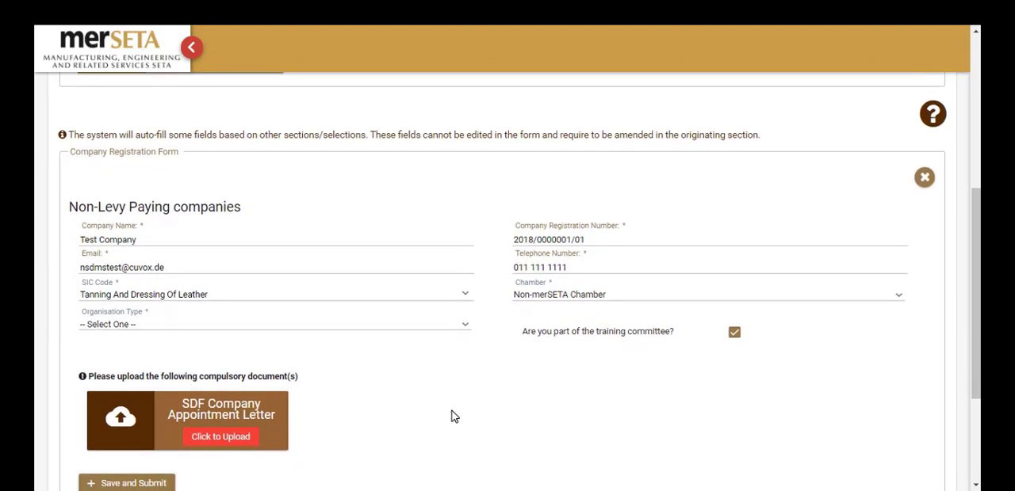
Upload SDF Appointment Letter.pdf as the SDF Company Appointment Letter, and save and submit the company details.
{"action": "left_click", "coordinate": [227, 441]}
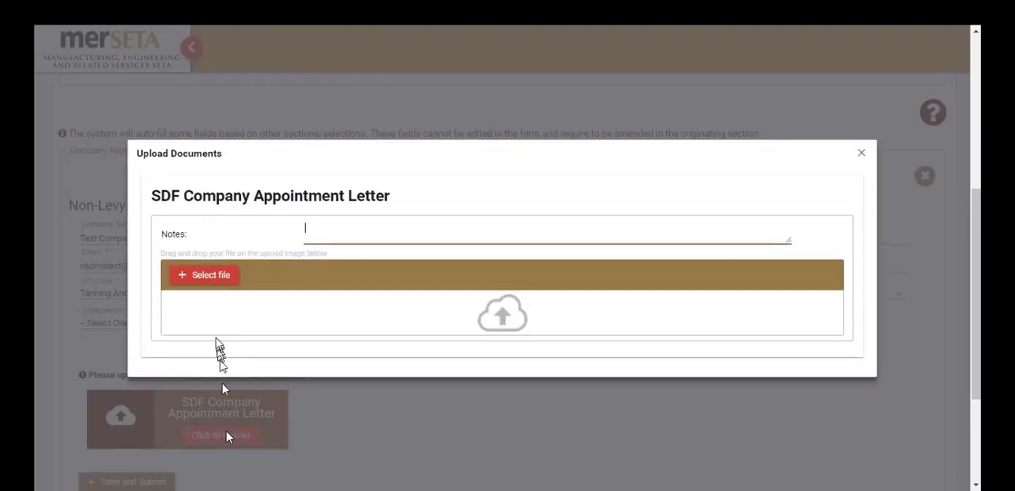
{"action": "left_click", "coordinate": [211, 276]}
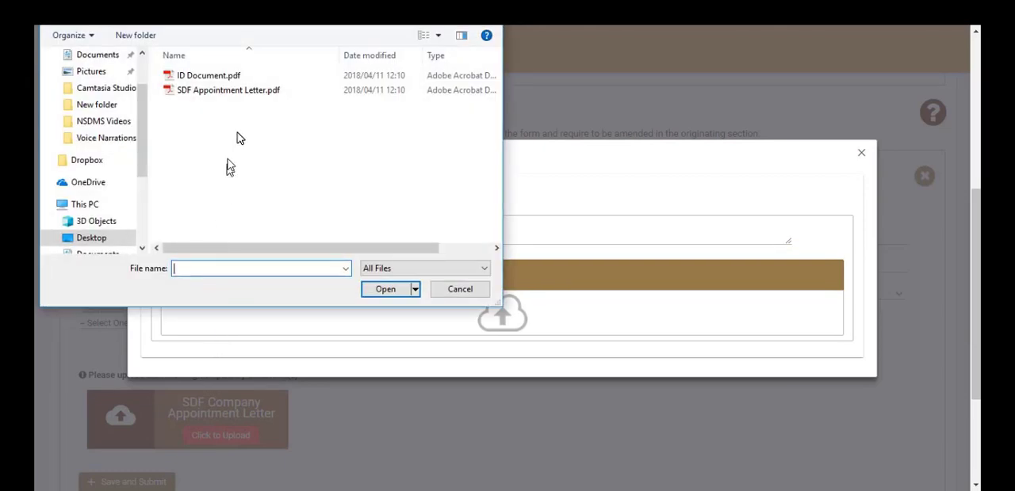
{"action": "left_click", "coordinate": [236, 90]}
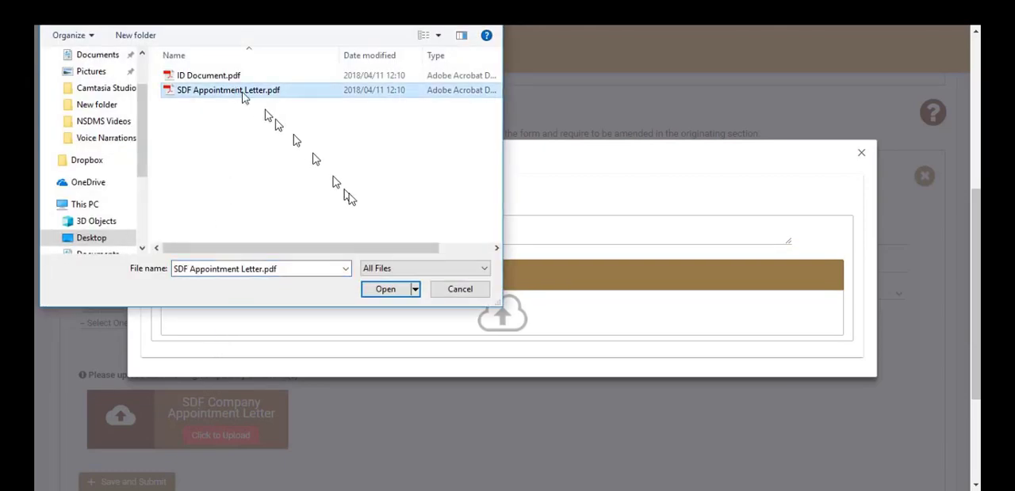
{"action": "left_click", "coordinate": [384, 290]}
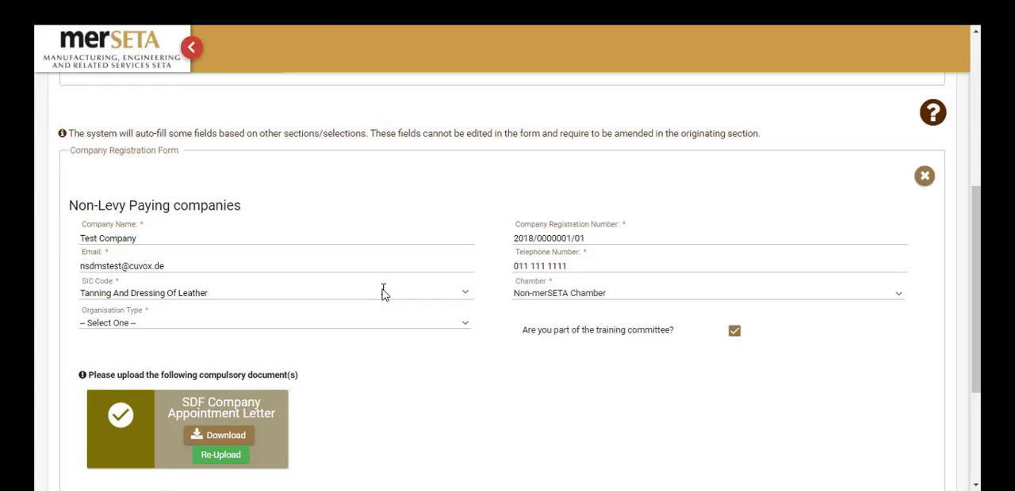
{"action": "scroll", "coordinate": [383, 292], "scroll_direction": "down", "scroll_amount": 3}
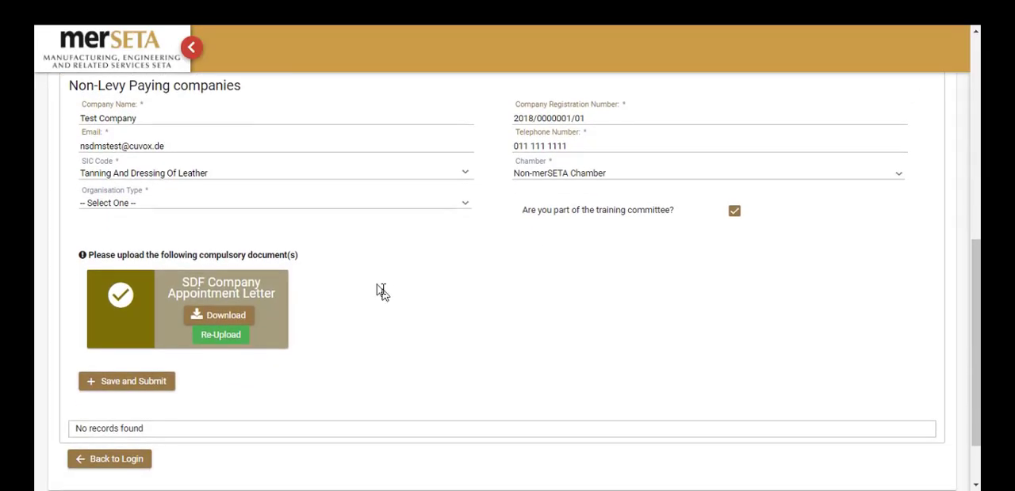
{"action": "left_click", "coordinate": [129, 388]}
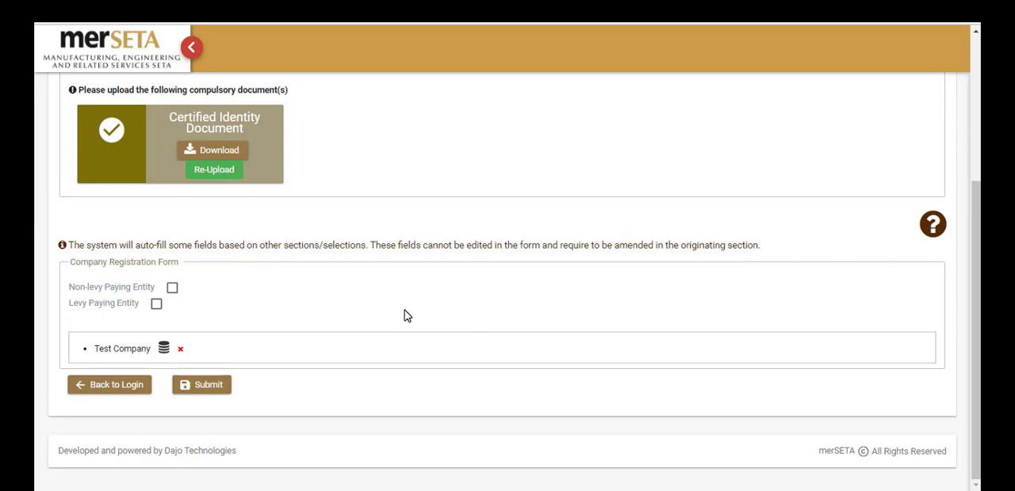
View the Levy Paying Entity's SDL Number option, and switch to a new Non-levy Paying Entity form for Test Company 2.
{"action": "left_click", "coordinate": [157, 306]}
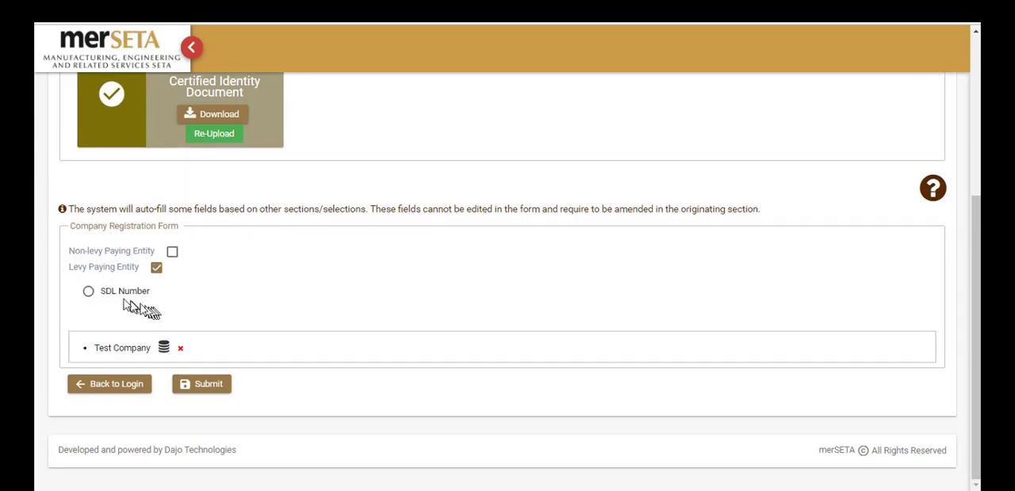
{"action": "left_click", "coordinate": [90, 293]}
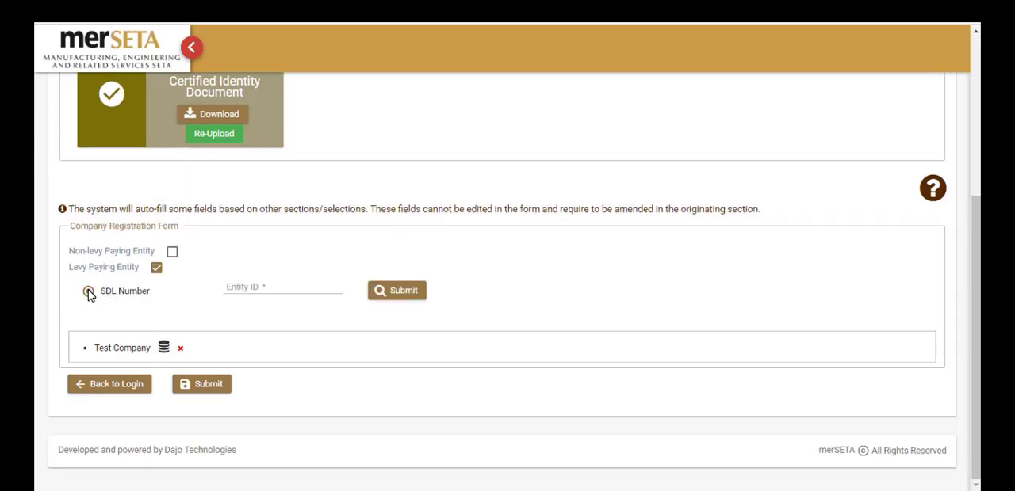
{"action": "left_click", "coordinate": [172, 252]}
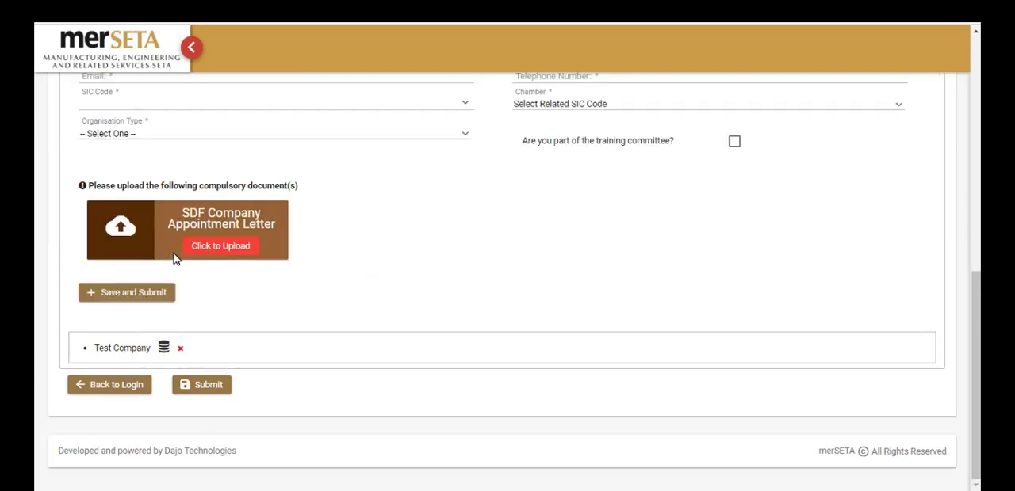
{"action": "scroll", "coordinate": [222, 191], "scroll_direction": "up", "scroll_amount": 3}
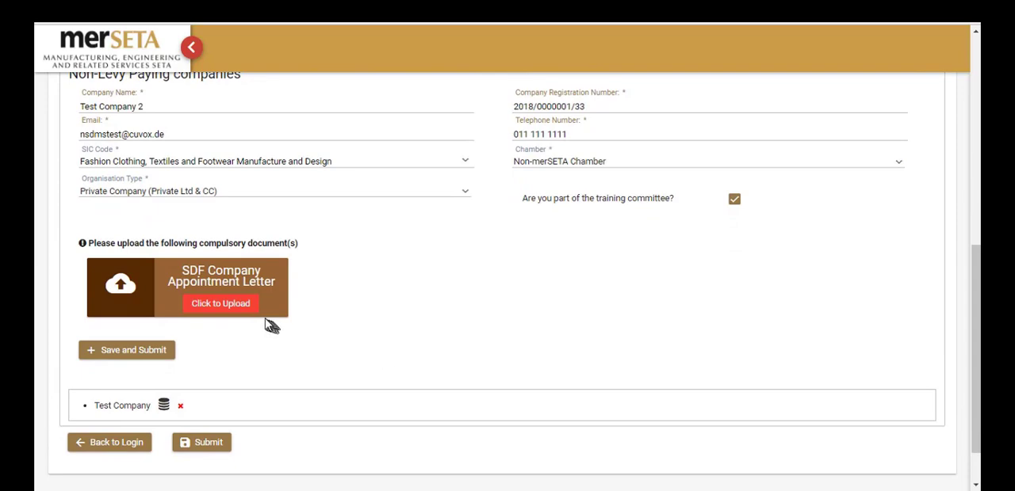
Upload SDF Appointment Letter.pdf as the appointment letter for Test Company 2, and save and submit the company.
{"action": "left_click", "coordinate": [244, 310]}
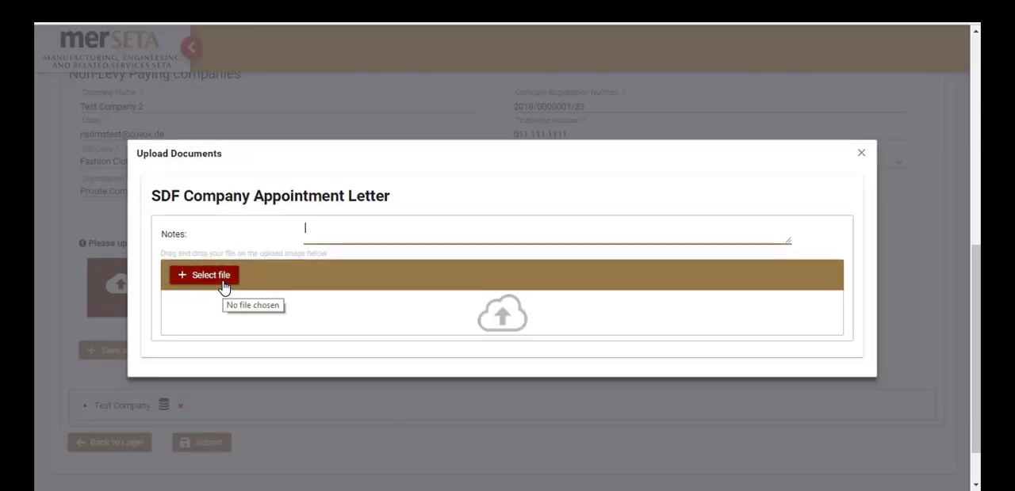
{"action": "left_click", "coordinate": [222, 281]}
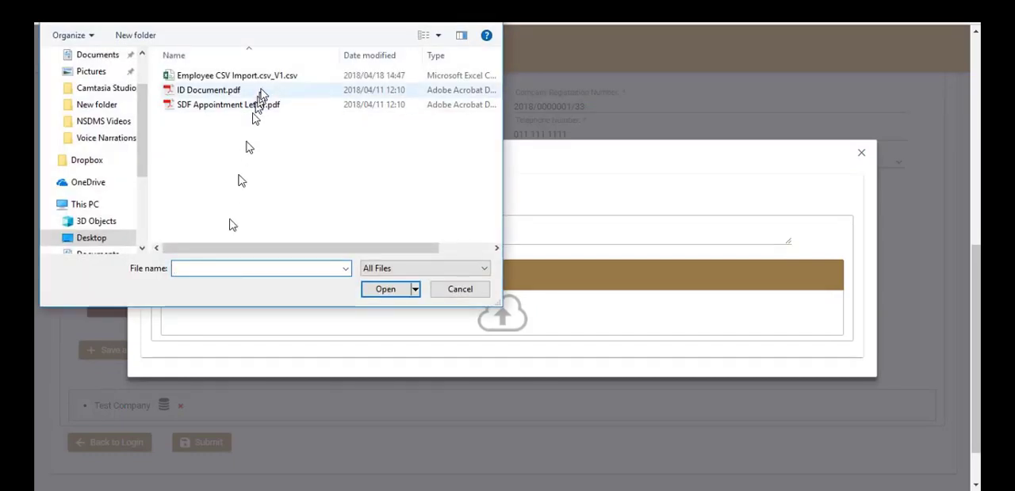
{"action": "left_click", "coordinate": [252, 104]}
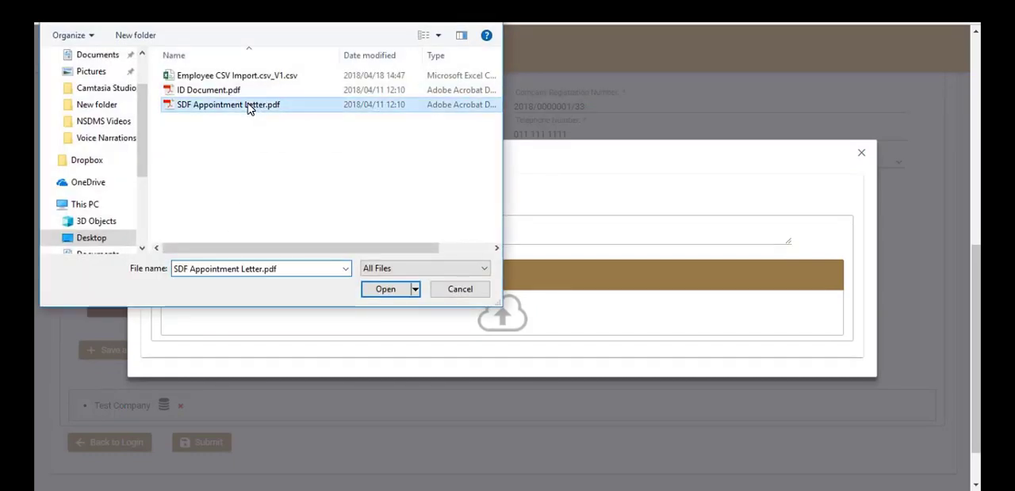
{"action": "left_click", "coordinate": [383, 291]}
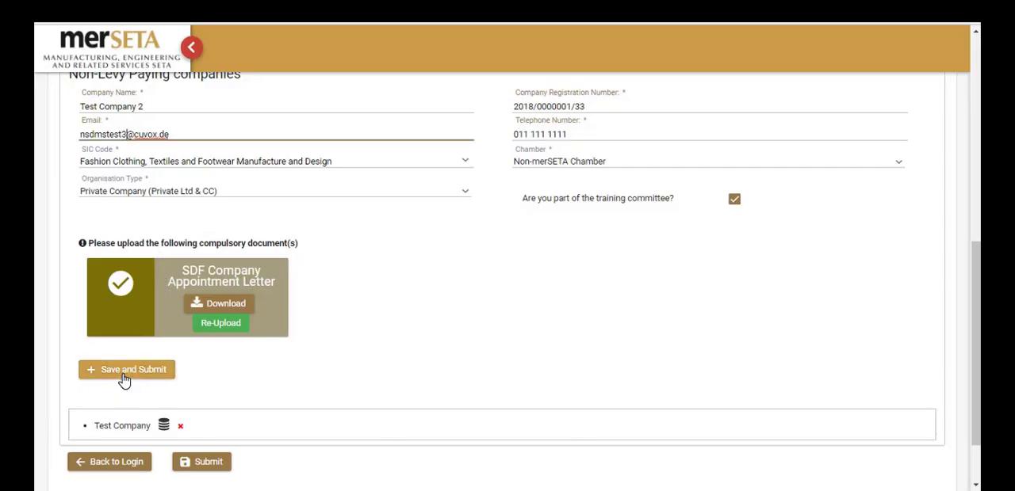
{"action": "left_click", "coordinate": [124, 371]}
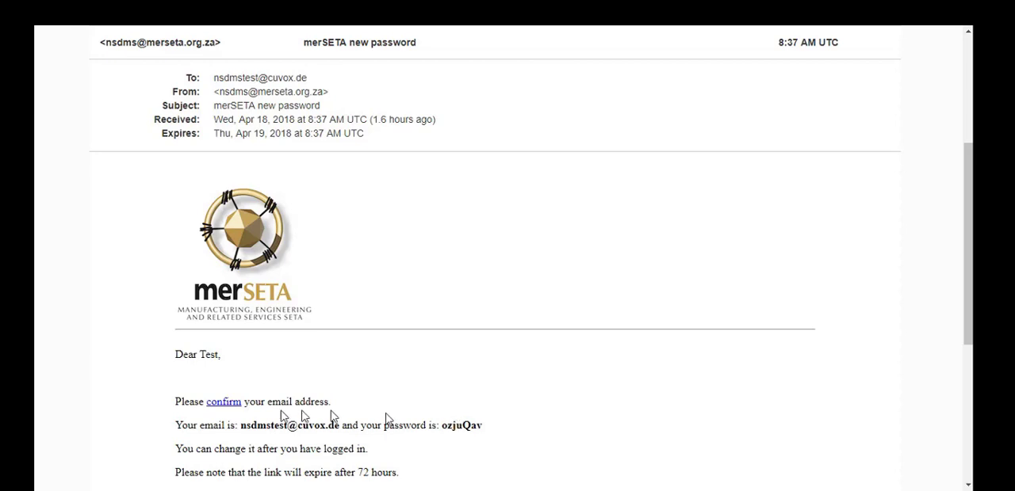
Confirm the email address through the link in the merSETA new password message, and log in with the registered email and the emailed password.
{"action": "left_click", "coordinate": [223, 405]}
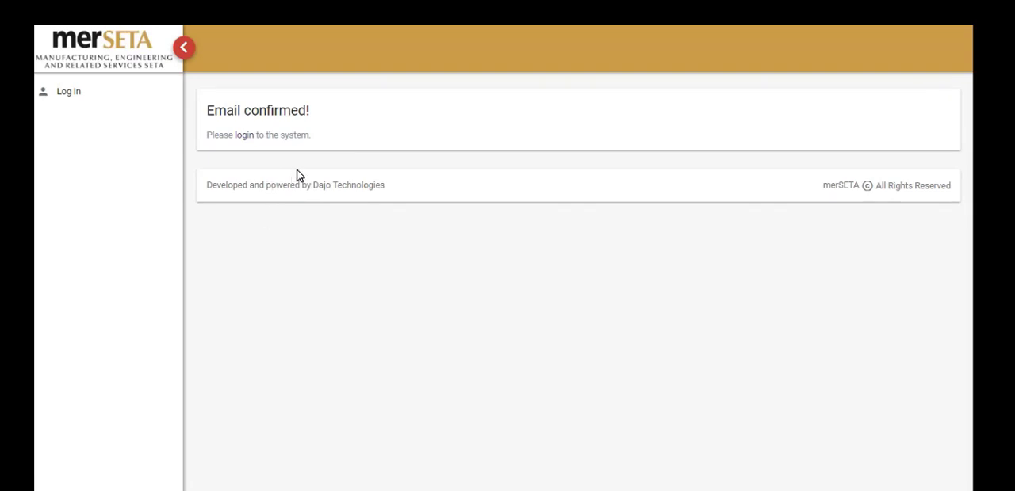
{"action": "left_click", "coordinate": [245, 140]}
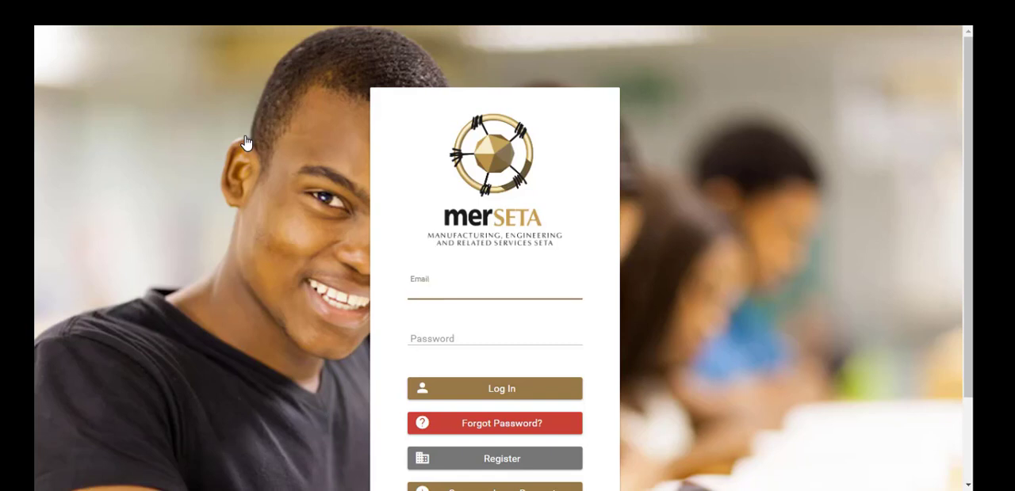
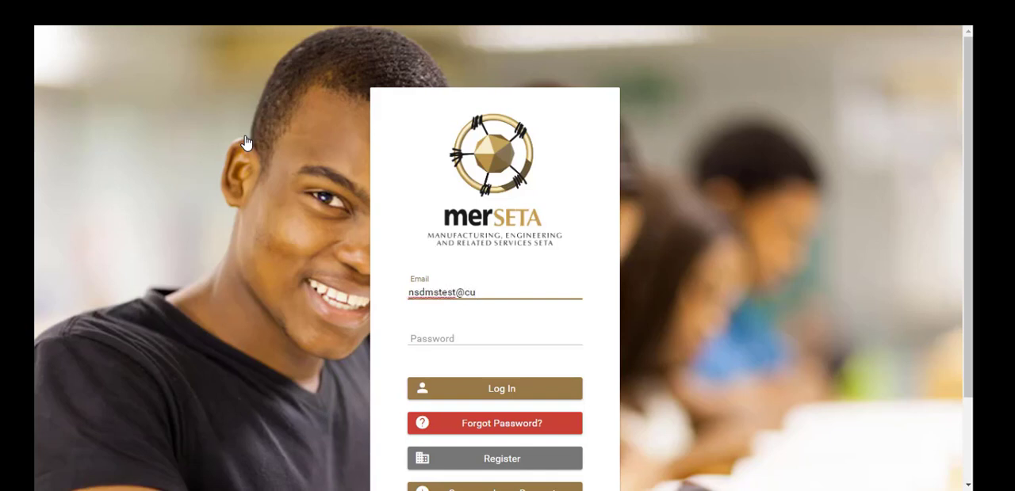
{"action": "left_click", "coordinate": [443, 335]}
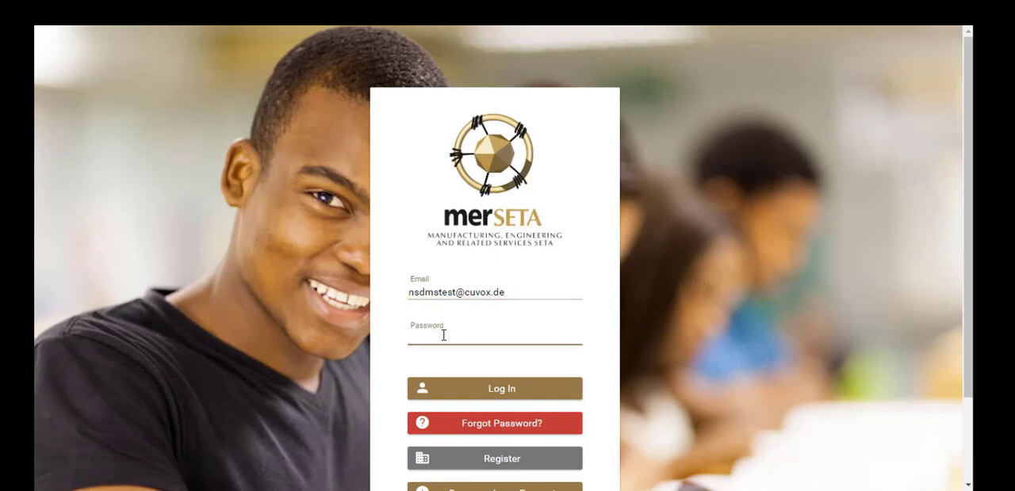
{"action": "key", "text": "ctrl+v"}
{"action": "left_click", "coordinate": [496, 396]}
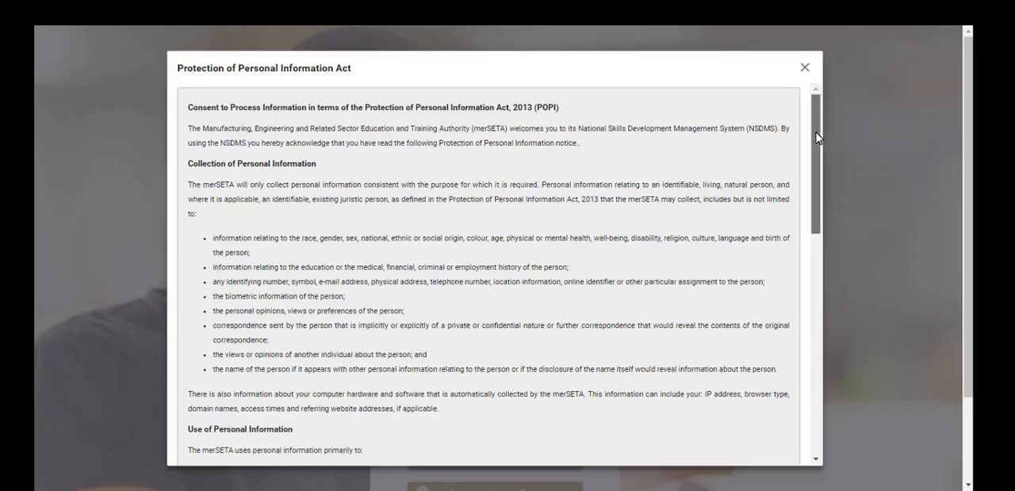
Give POPI Act Consent at the end of the Protection of Personal Information Act notice and submit it.
{"action": "left_click_drag", "start_coordinate": [818, 137], "coordinate": [802, 366]}
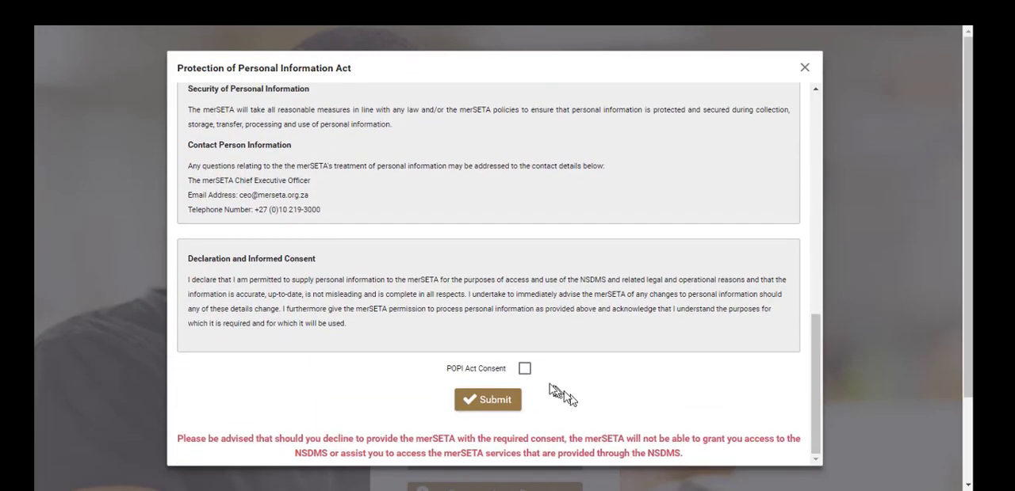
{"action": "left_click", "coordinate": [524, 369]}
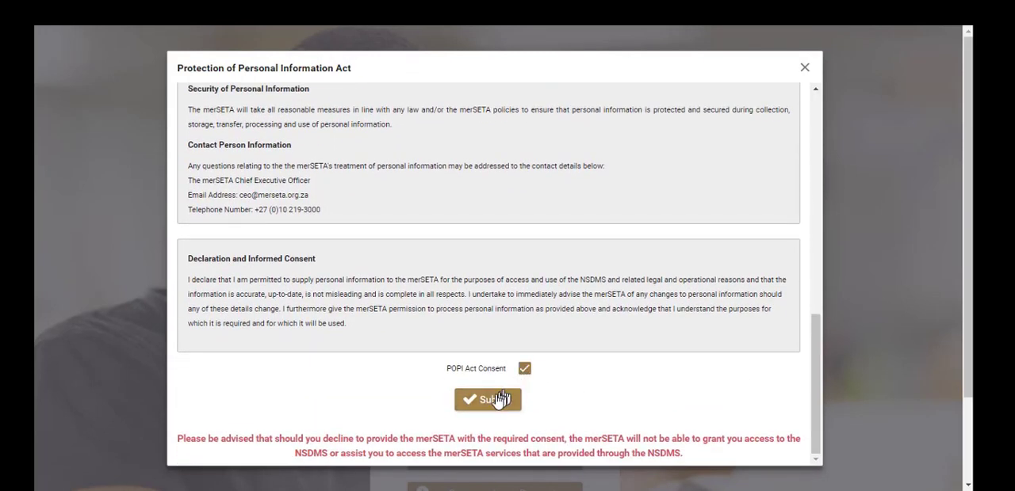
{"action": "left_click", "coordinate": [489, 405]}
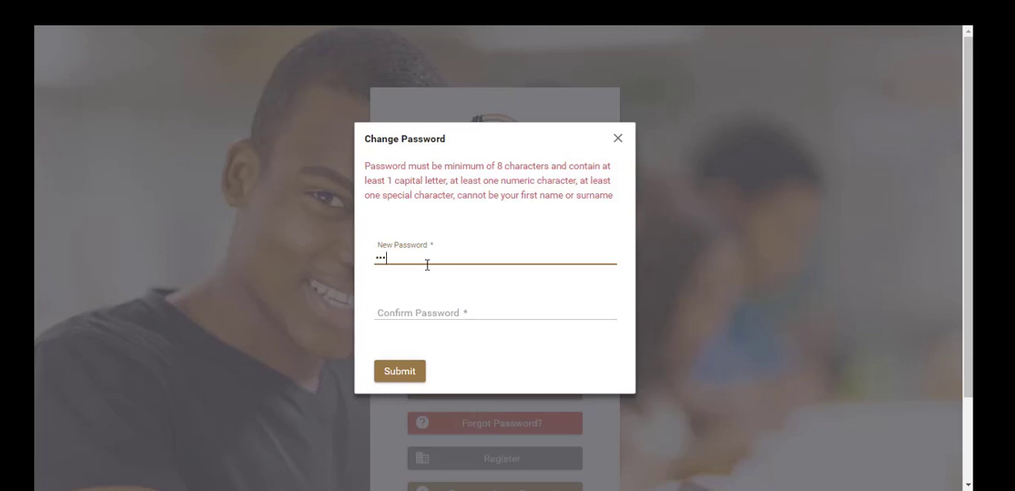
Enter and confirm a new account password, submit the change, and dismiss the browser's offer to save it.
{"action": "type", "text": "123"}
{"action": "left_click", "coordinate": [411, 309]}
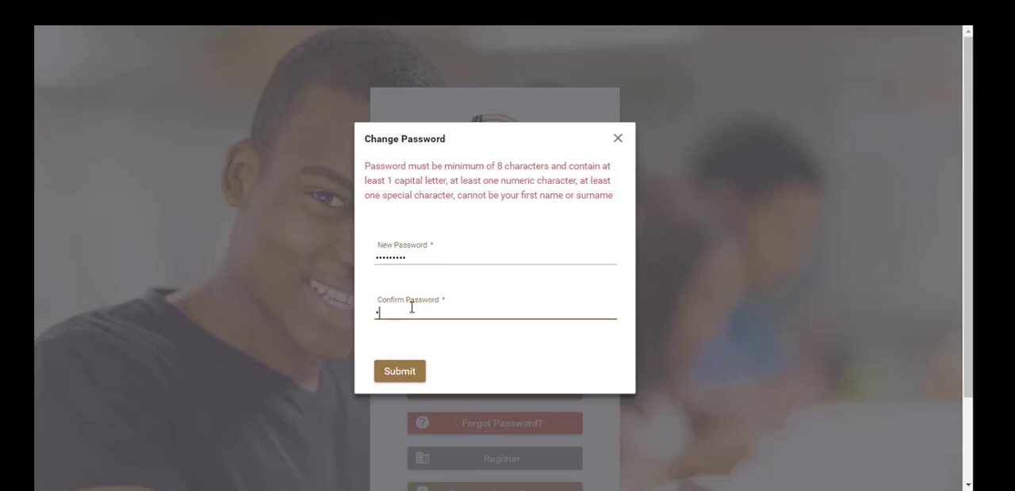
{"action": "left_click", "coordinate": [402, 373]}
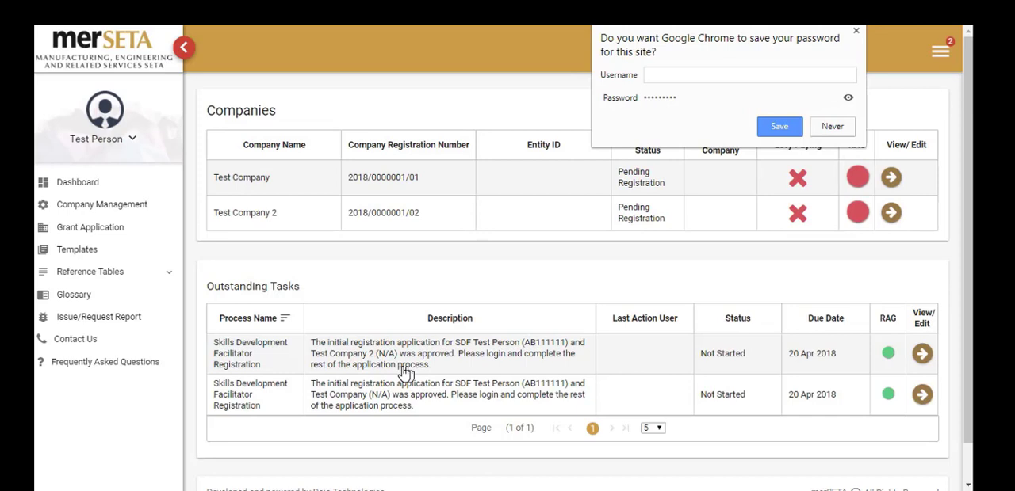
{"action": "left_click", "coordinate": [770, 180]}
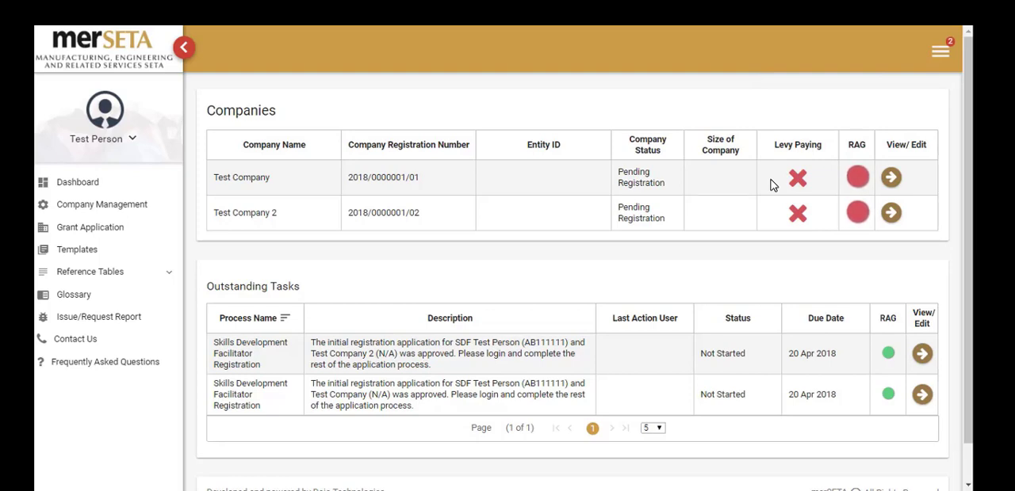
Open the outstanding SDF registration task for Test Company 2, and go to the account's profile page.
{"action": "left_click", "coordinate": [921, 355]}
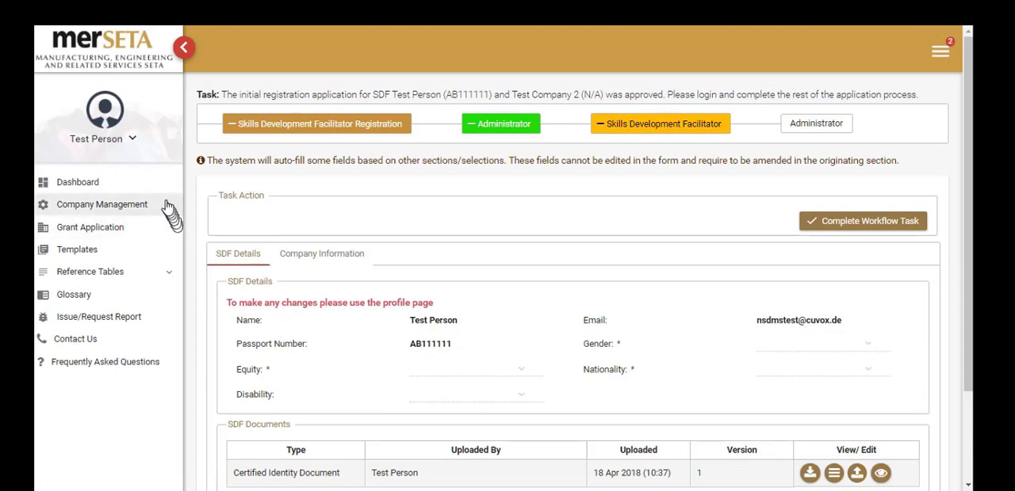
{"action": "left_click", "coordinate": [128, 142]}
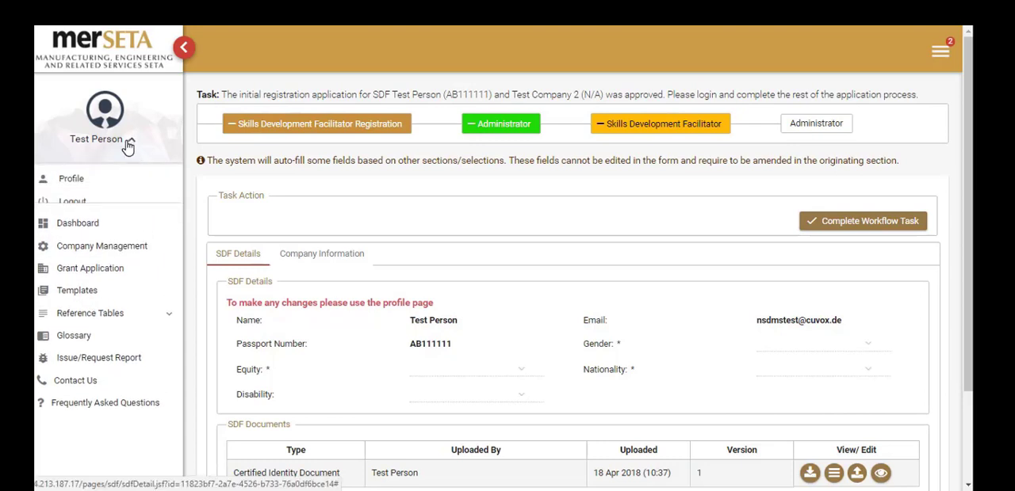
{"action": "left_click", "coordinate": [107, 184]}
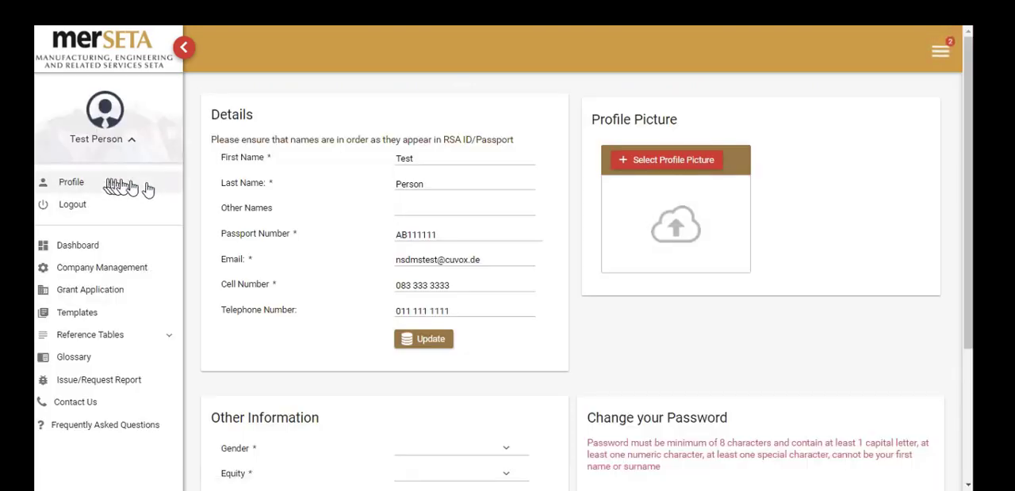
Under Other Information in the profile, set the gender to Male and the equity to Black African.
{"action": "scroll", "coordinate": [321, 238], "scroll_direction": "down", "scroll_amount": 2}
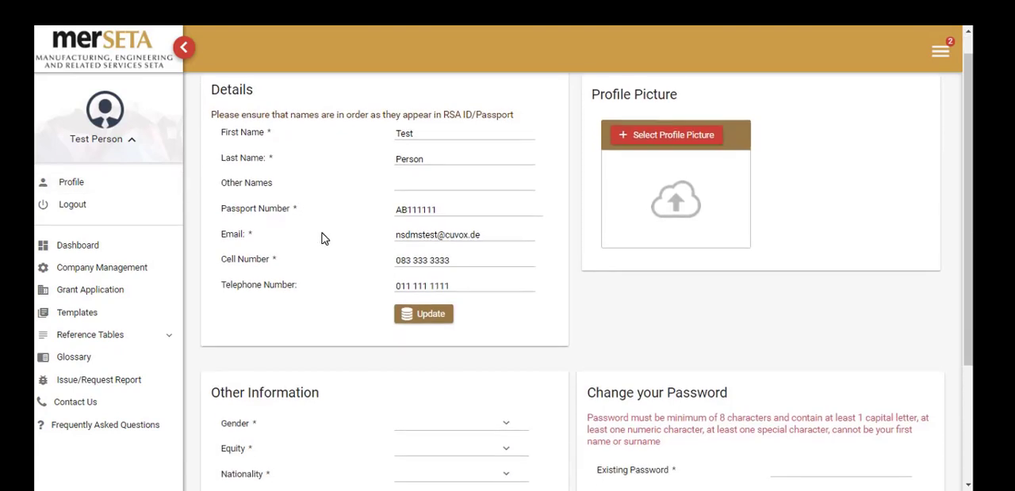
{"action": "scroll", "coordinate": [321, 238], "scroll_direction": "down", "scroll_amount": 1}
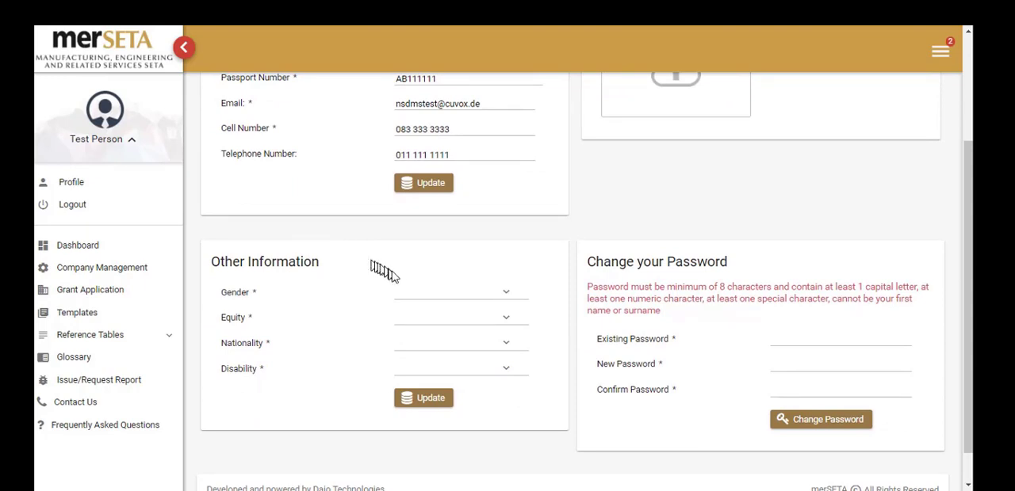
{"action": "left_click", "coordinate": [425, 293]}
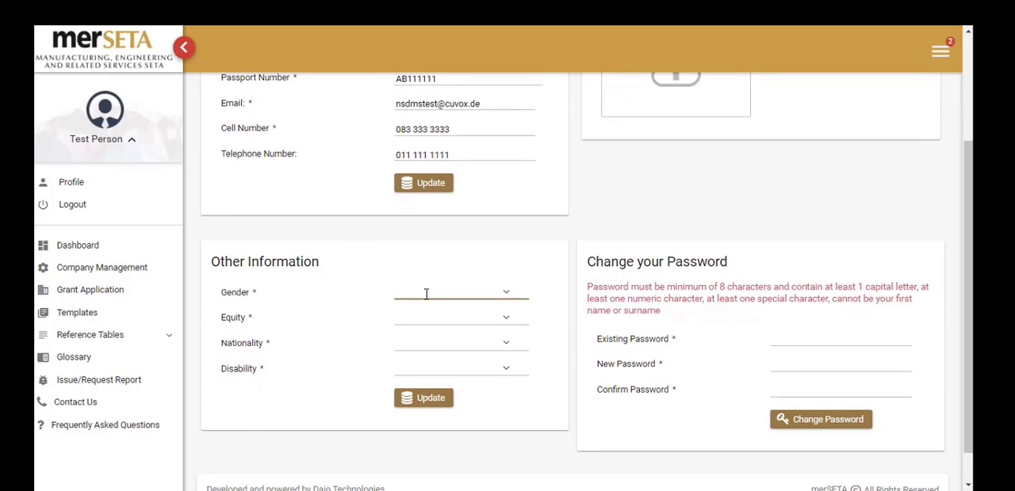
{"action": "type", "text": "Ma"}
{"action": "left_click", "coordinate": [506, 295]}
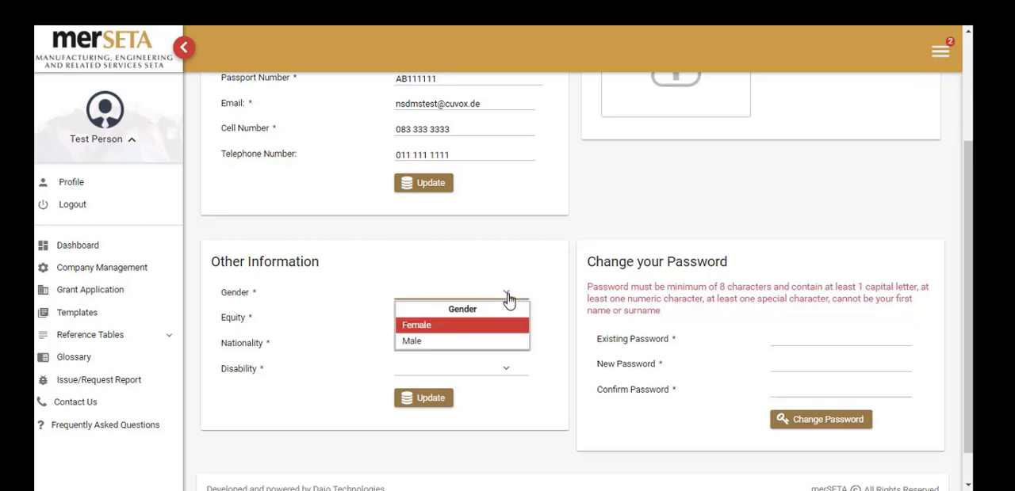
{"action": "left_click", "coordinate": [483, 341]}
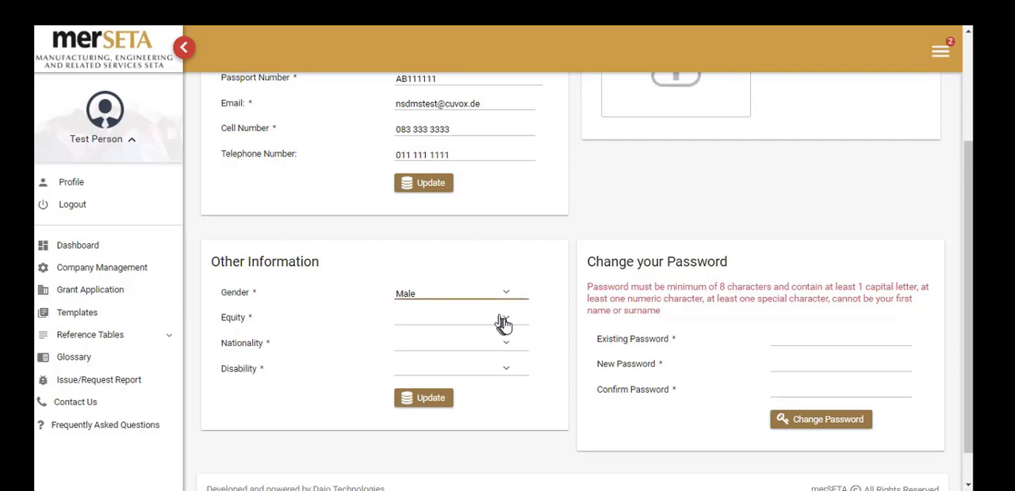
{"action": "left_click", "coordinate": [506, 323]}
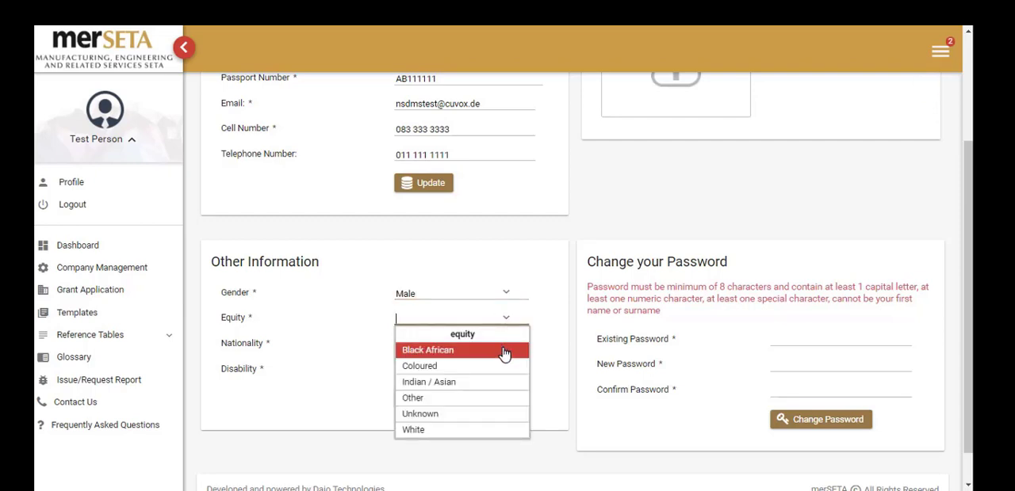
{"action": "left_click", "coordinate": [504, 354]}
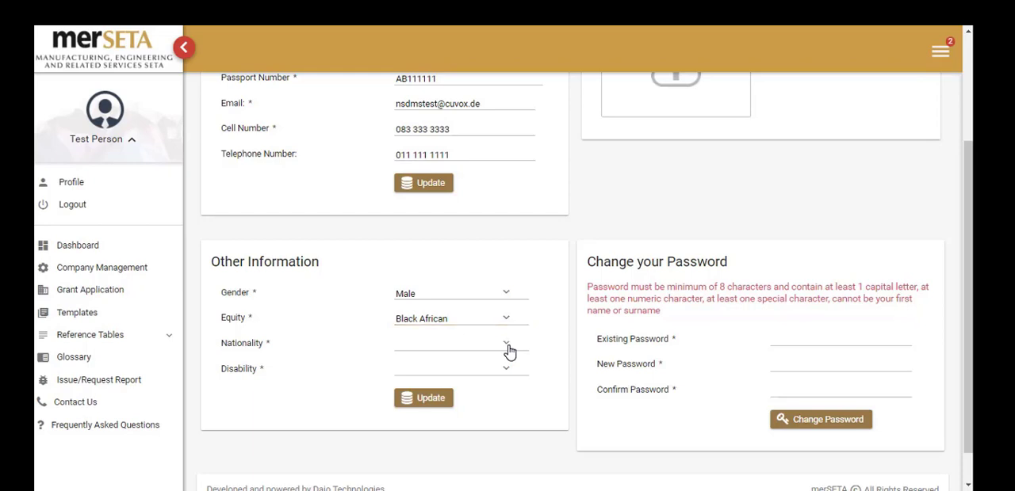
Set the nationality to South Africa and the disability to None, and update the profile's Other Information.
{"action": "left_click", "coordinate": [509, 349]}
{"action": "type", "text": "sou"}
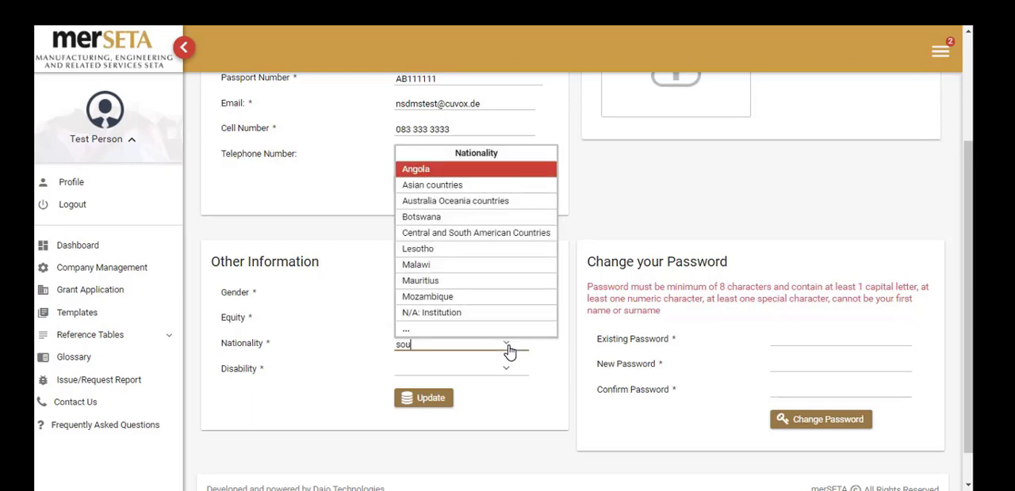
{"action": "type", "text": "th"}
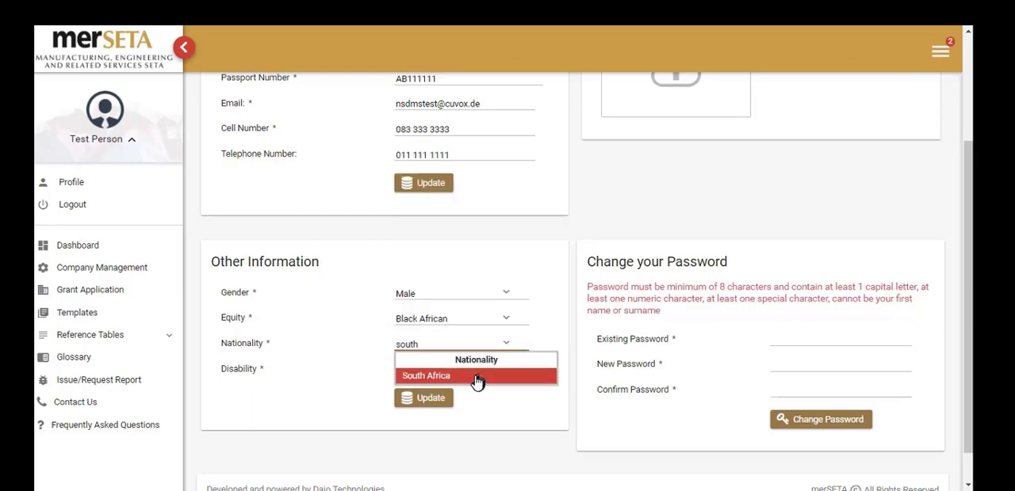
{"action": "left_click", "coordinate": [476, 379]}
{"action": "left_click", "coordinate": [504, 372]}
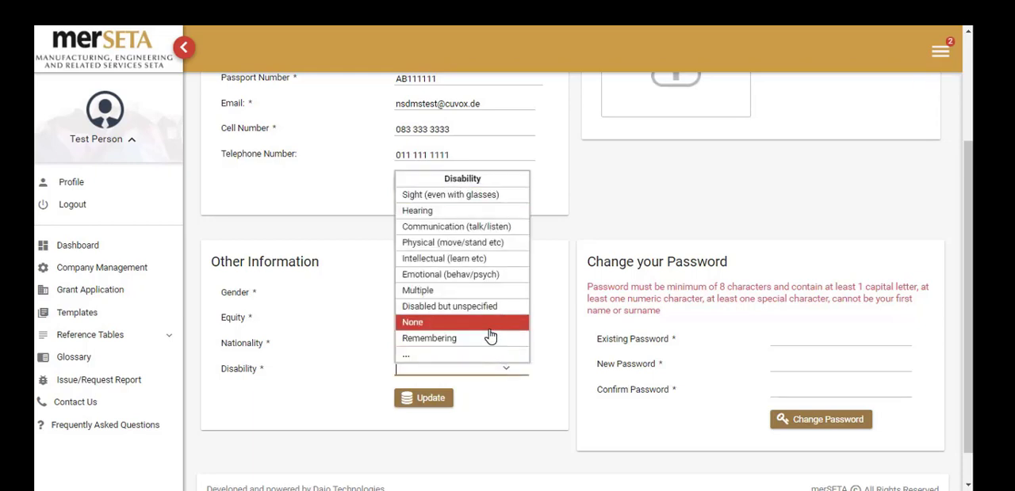
{"action": "left_click", "coordinate": [490, 328]}
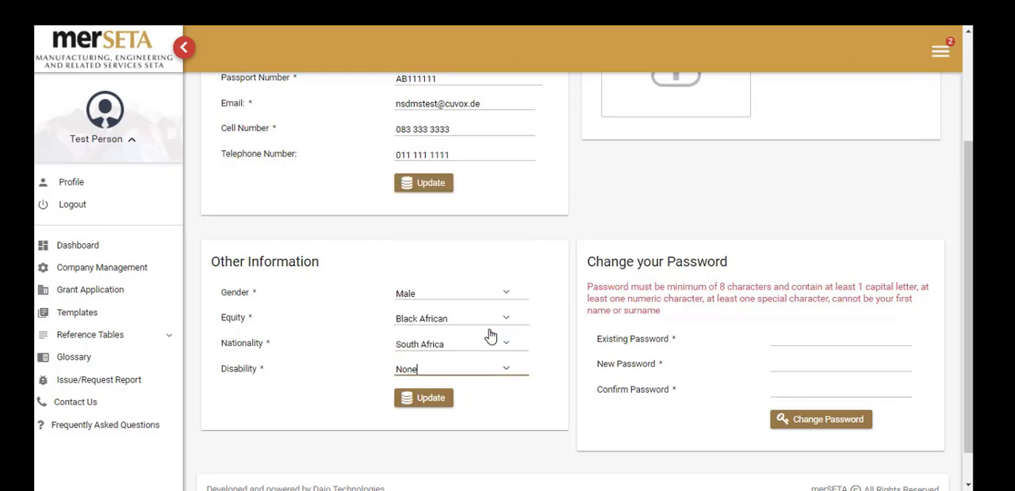
{"action": "left_click", "coordinate": [437, 400]}
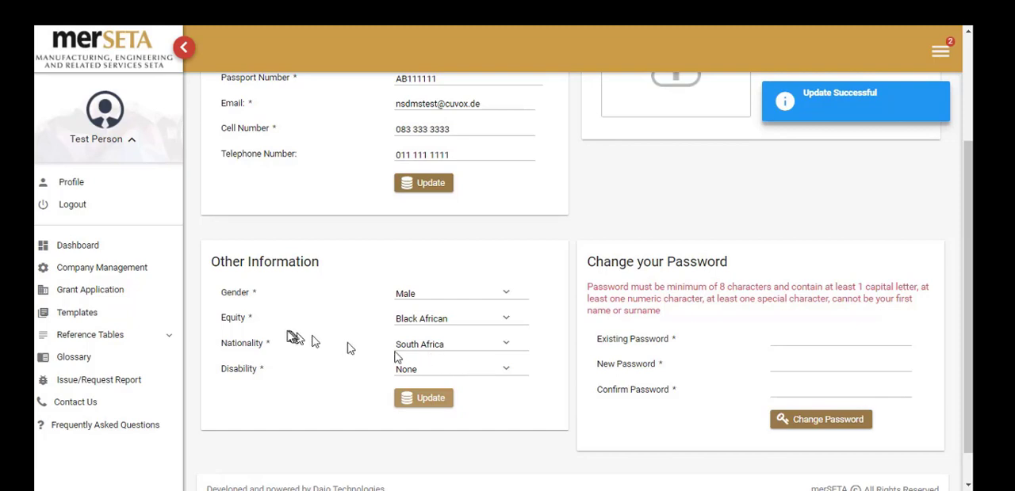
From the dashboard, reopen the outstanding SDF registration task for Test Company 2 and show its company information.
{"action": "left_click", "coordinate": [98, 250]}
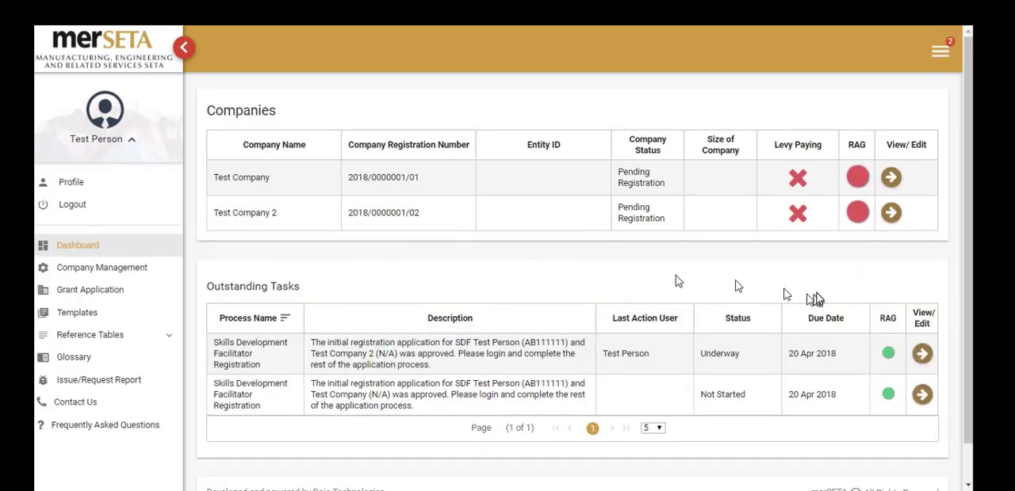
{"action": "left_click", "coordinate": [922, 356]}
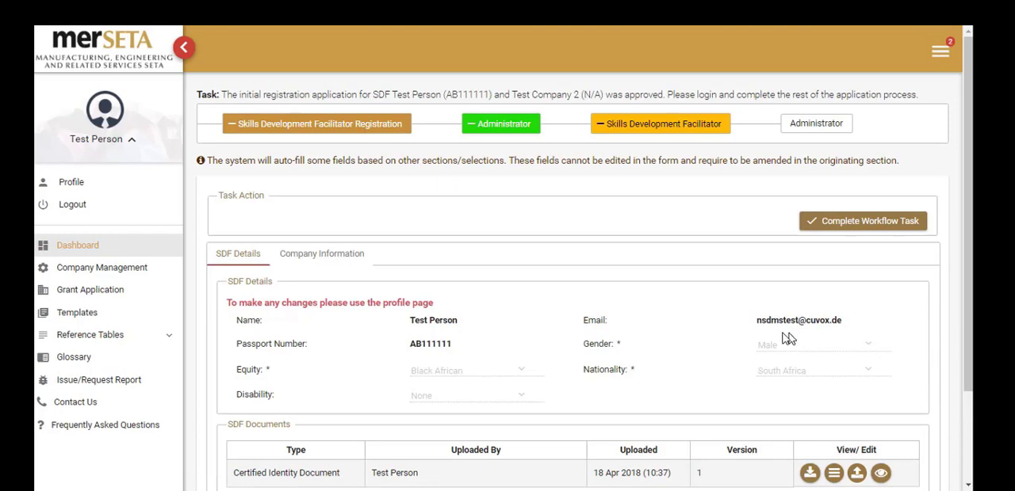
{"action": "left_click", "coordinate": [322, 262]}
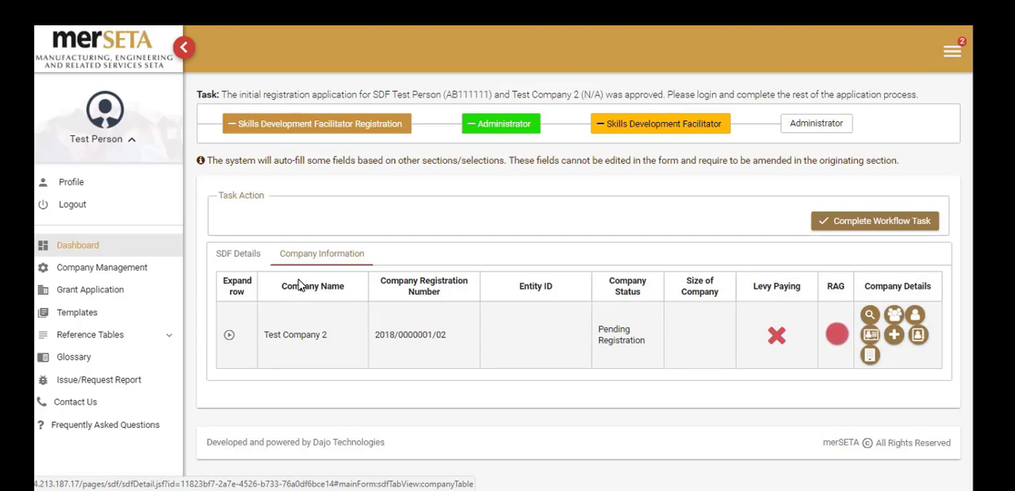
Expand the Test Company 2 row to review its uploaded documents, and collapse it again.
{"action": "left_click", "coordinate": [230, 337]}
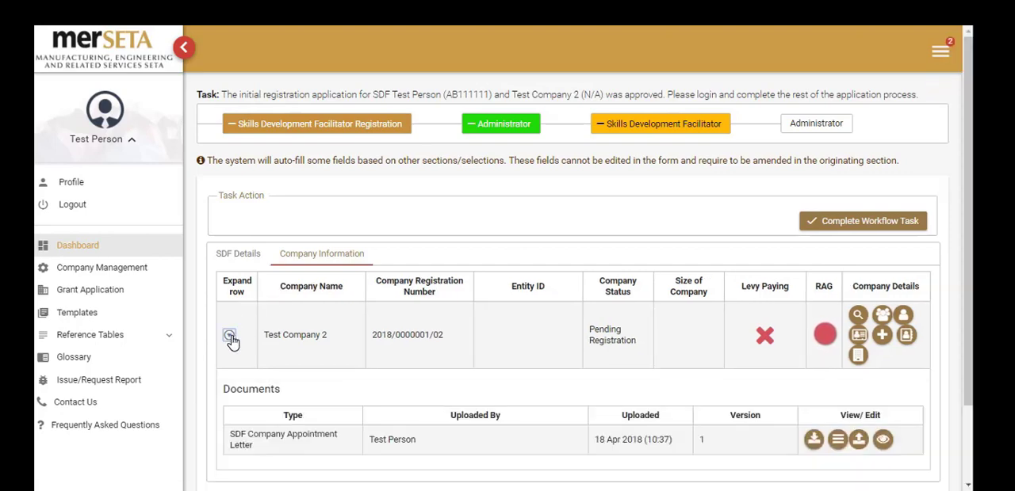
{"action": "scroll", "coordinate": [229, 339], "scroll_direction": "down", "scroll_amount": 1}
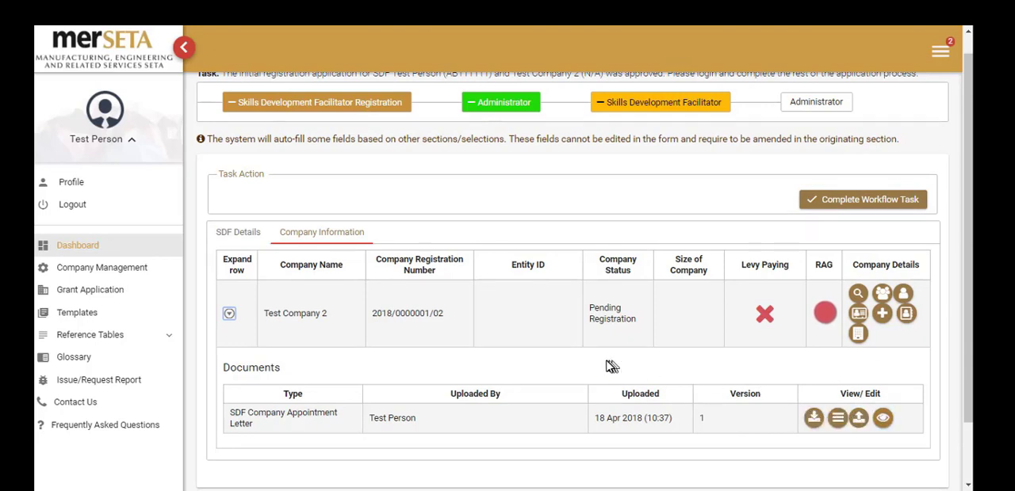
{"action": "left_click", "coordinate": [230, 315]}
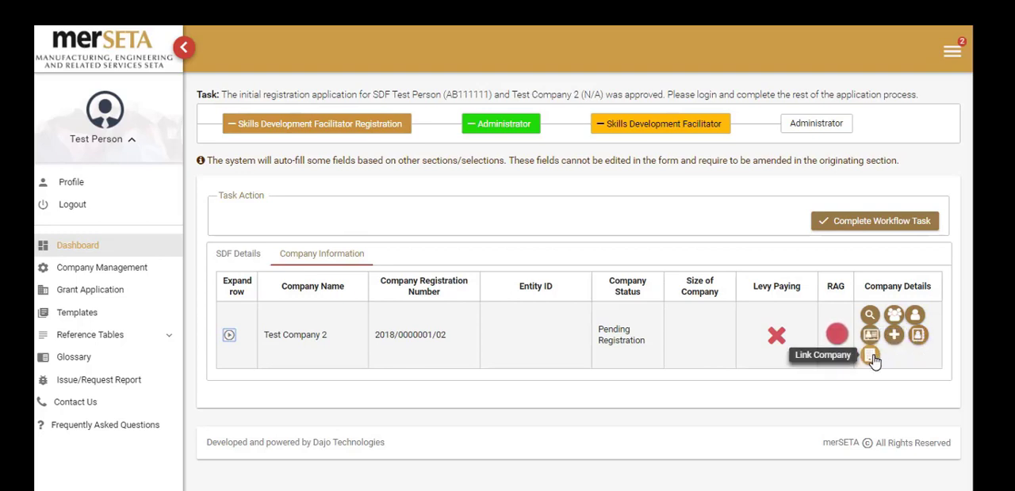
Open Test Company 2's details for updating, and set the relationship to company to Project SDF and the scope of responsibility to One entity.
{"action": "left_click", "coordinate": [870, 318]}
{"action": "scroll", "coordinate": [677, 328], "scroll_direction": "down", "scroll_amount": 1}
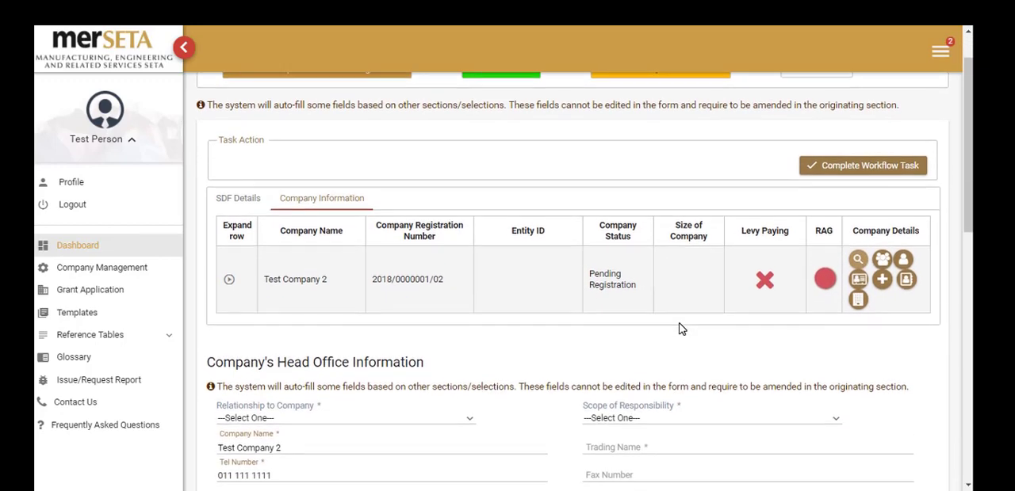
{"action": "scroll", "coordinate": [678, 329], "scroll_direction": "down", "scroll_amount": 3}
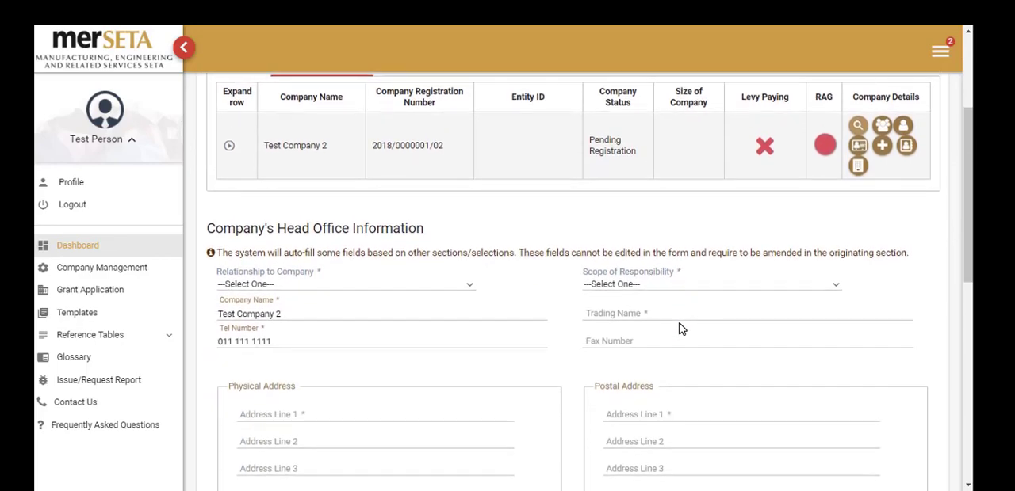
{"action": "scroll", "coordinate": [679, 328], "scroll_direction": "down", "scroll_amount": 3}
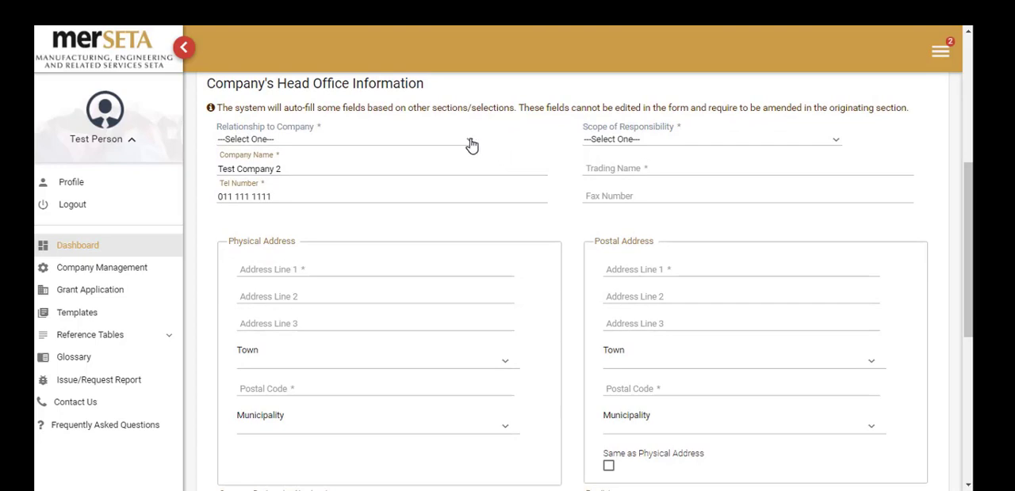
{"action": "left_click", "coordinate": [466, 143]}
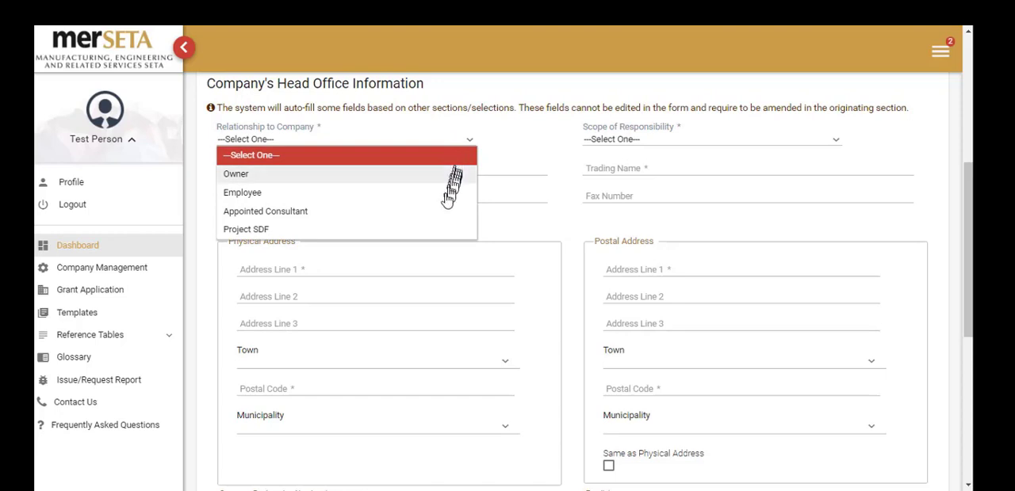
{"action": "left_click", "coordinate": [436, 233]}
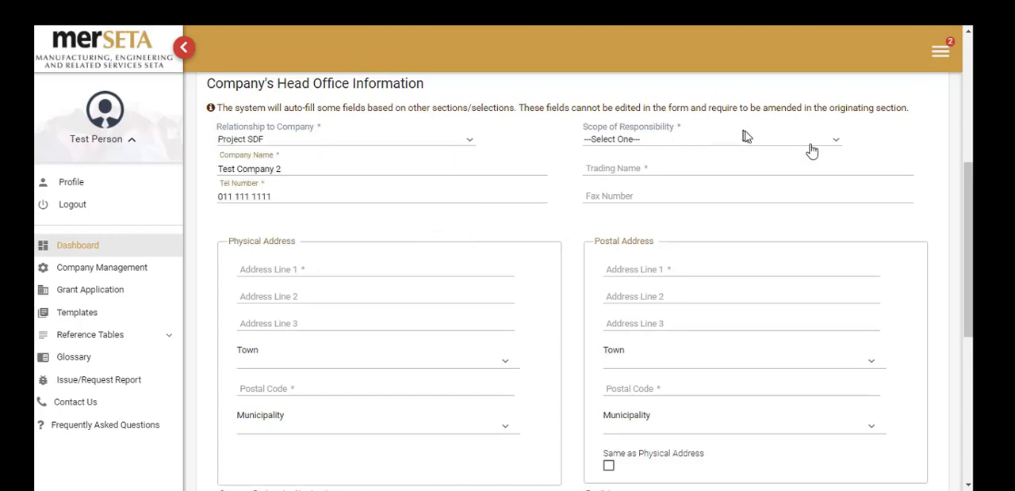
{"action": "left_click", "coordinate": [835, 147]}
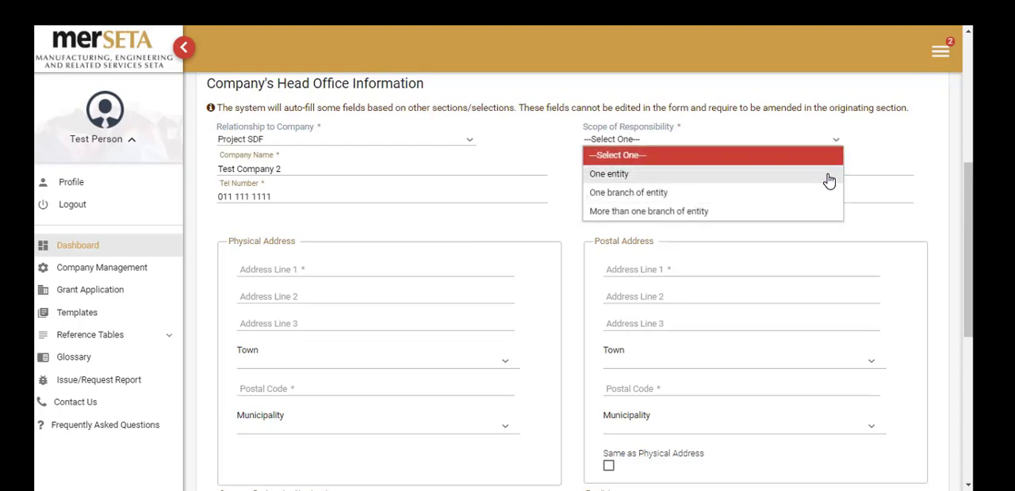
{"action": "left_click", "coordinate": [828, 176]}
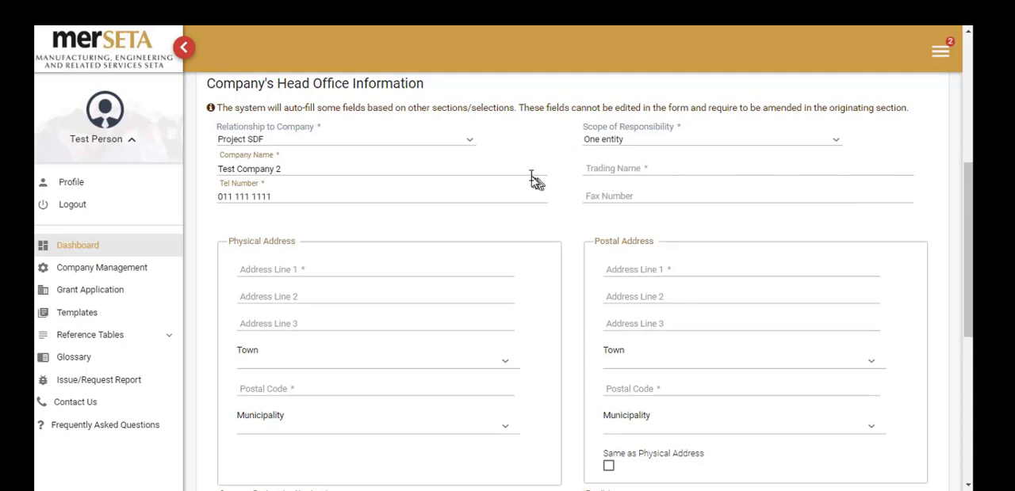
Enter Test Company Name as the trading name, and mark the postal address as the same as the physical address.
{"action": "left_click", "coordinate": [610, 174]}
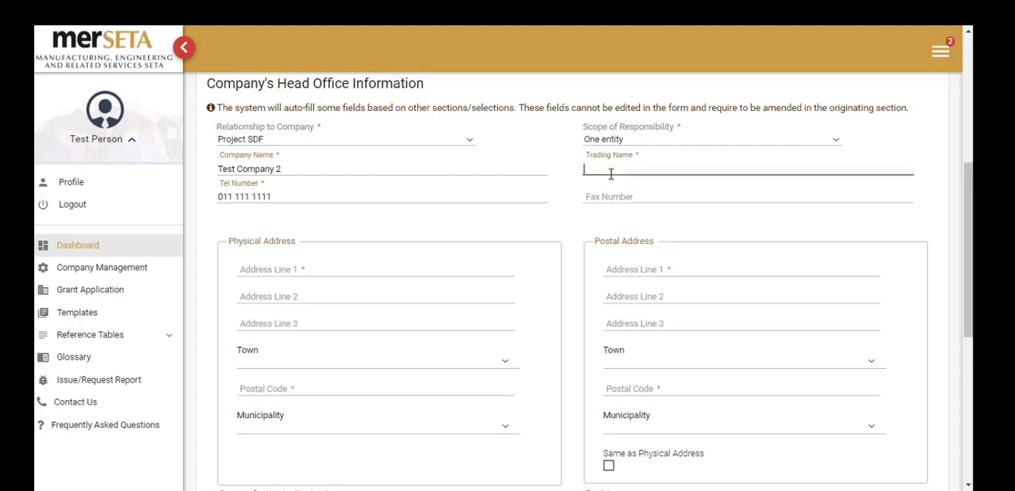
{"action": "type", "text": "T"}
{"action": "type", "text": "t Company Name"}
{"action": "scroll", "coordinate": [456, 241], "scroll_direction": "down", "scroll_amount": 1}
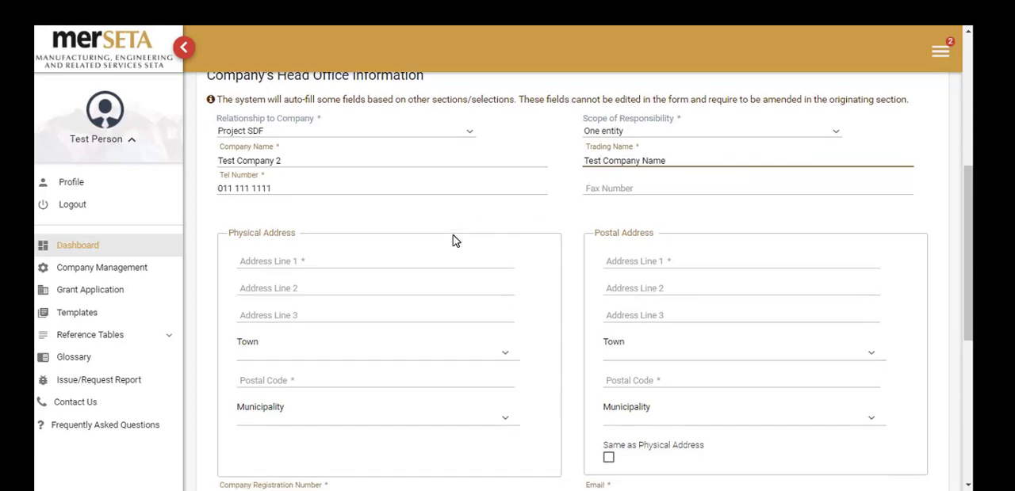
{"action": "scroll", "coordinate": [456, 241], "scroll_direction": "down", "scroll_amount": 2}
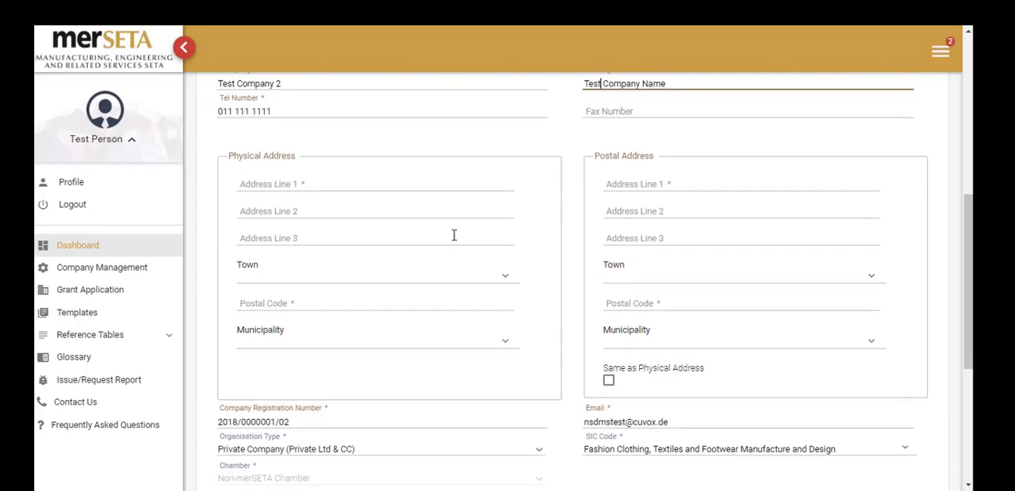
{"action": "scroll", "coordinate": [453, 234], "scroll_direction": "down", "scroll_amount": 1}
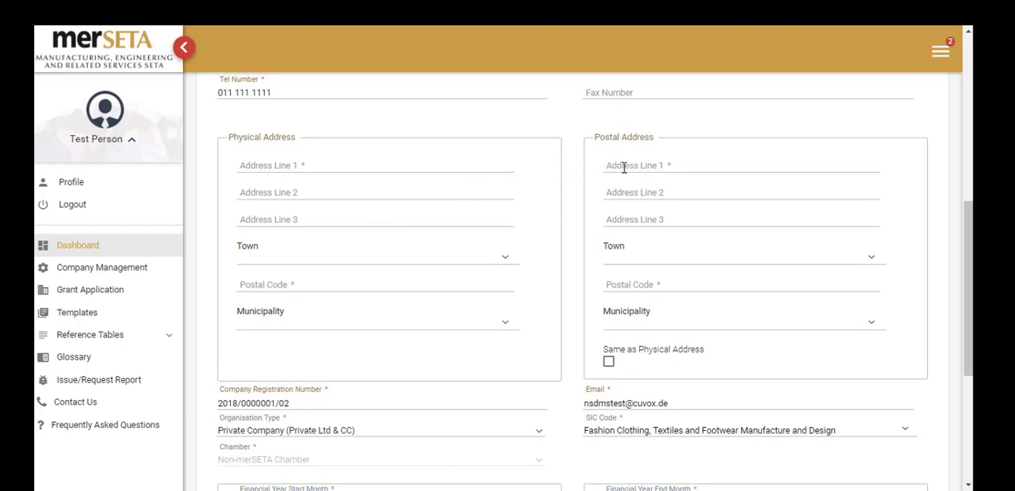
{"action": "left_click", "coordinate": [607, 362]}
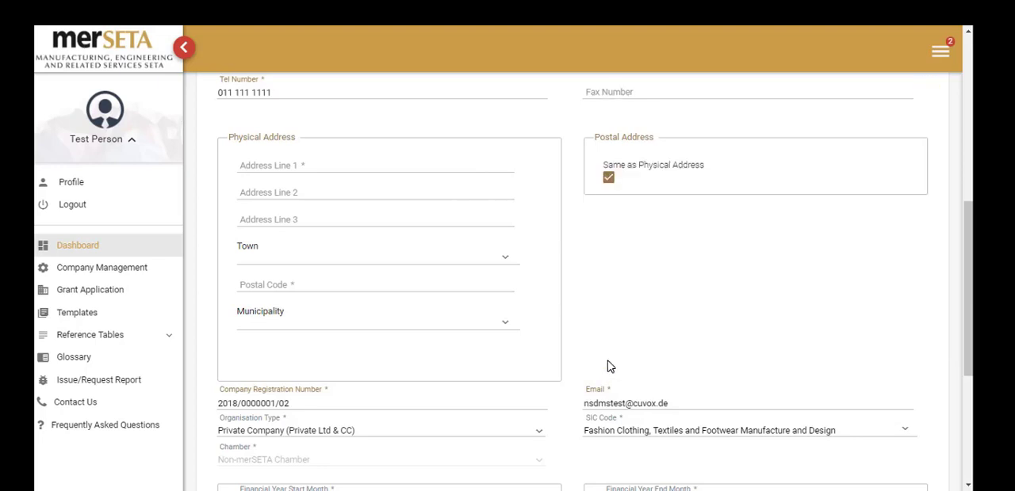
Fill in the physical address's first line and postal code, with Johannesburg as the town and City of Johannesburg Metropolitan Municipality as the municipality.
{"action": "left_click", "coordinate": [350, 171]}
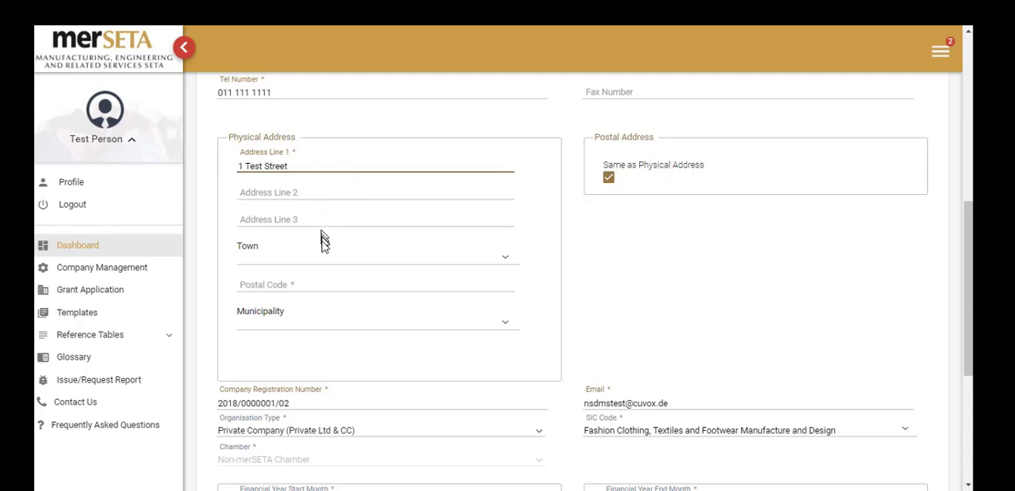
{"action": "left_click", "coordinate": [319, 257]}
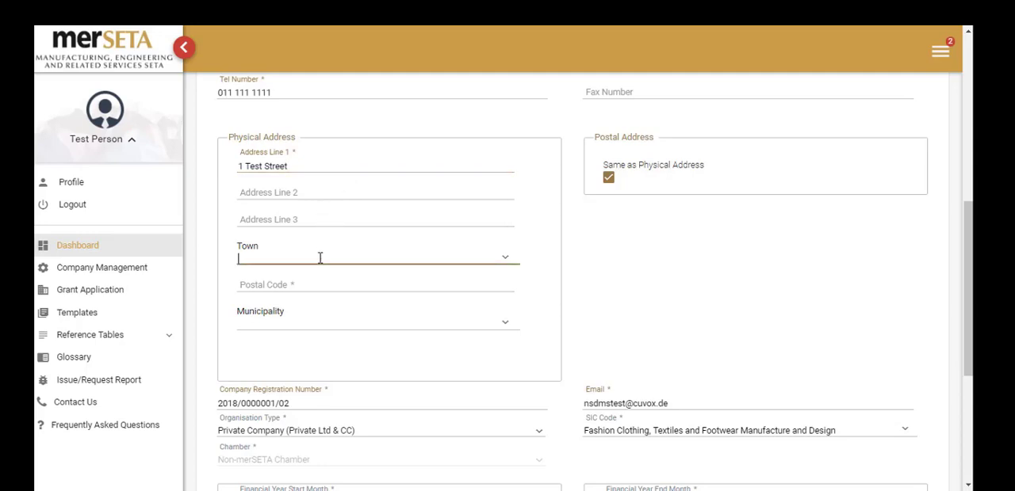
{"action": "type", "text": "joha"}
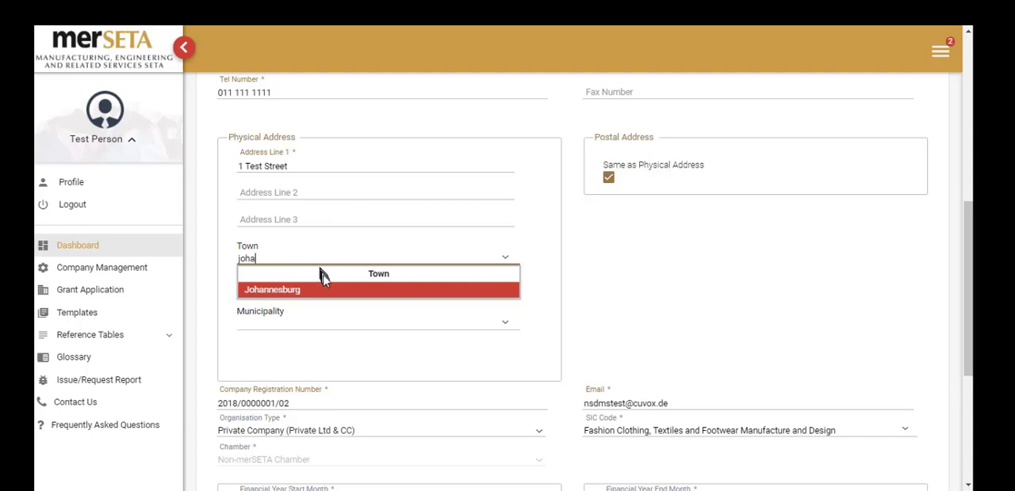
{"action": "left_click", "coordinate": [323, 291]}
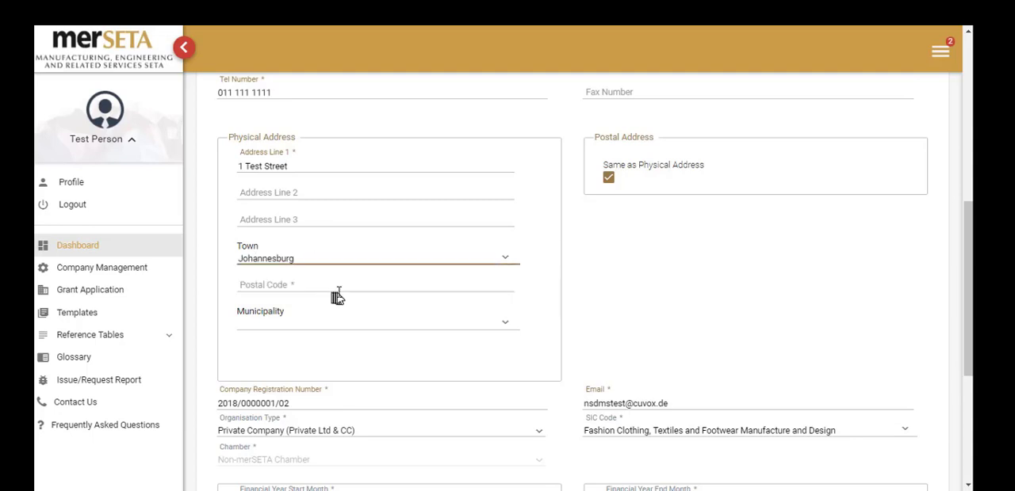
{"action": "left_click", "coordinate": [345, 286]}
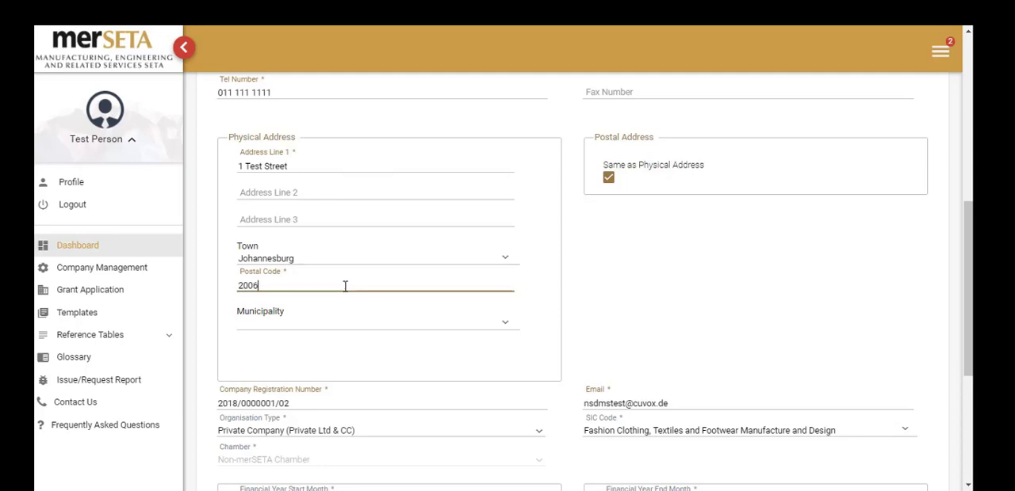
{"action": "left_click", "coordinate": [346, 322]}
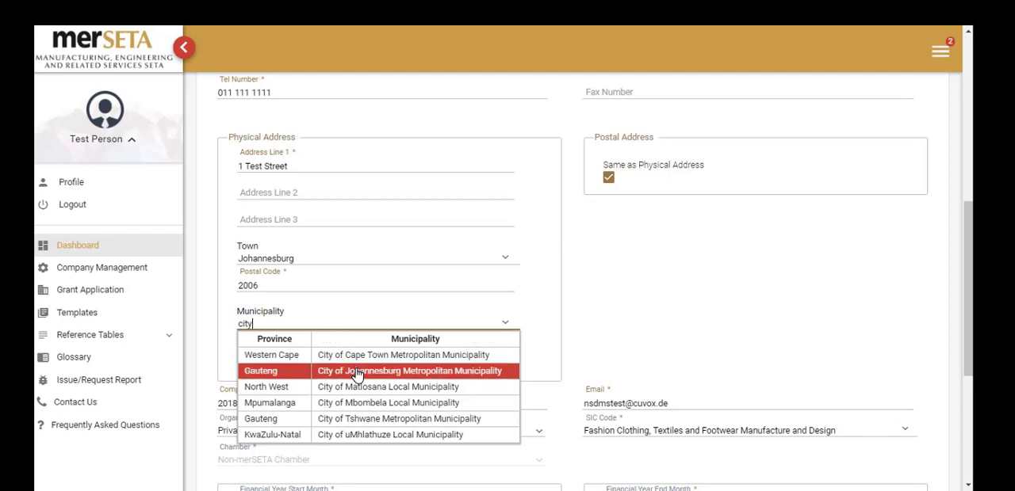
{"action": "left_click", "coordinate": [357, 375]}
Set the financial year's start month to January, its end month to December and its end day to 31.
{"action": "scroll", "coordinate": [356, 374], "scroll_direction": "down", "scroll_amount": 2}
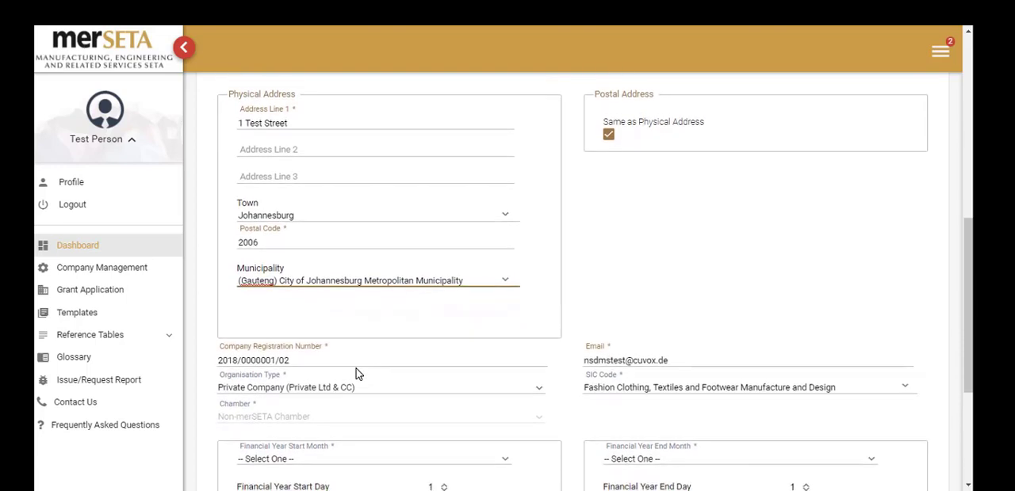
{"action": "scroll", "coordinate": [356, 369], "scroll_direction": "down", "scroll_amount": 2}
{"action": "scroll", "coordinate": [356, 368], "scroll_direction": "down", "scroll_amount": 2}
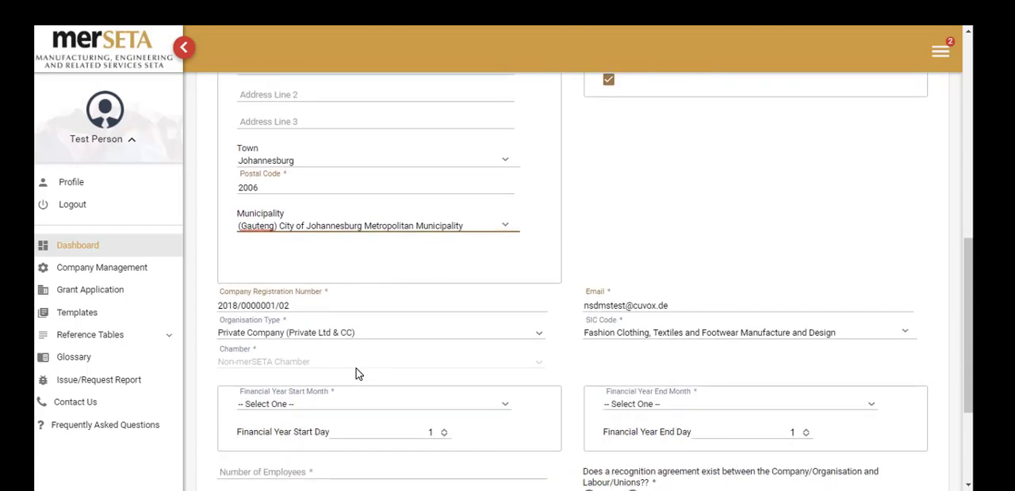
{"action": "scroll", "coordinate": [356, 369], "scroll_direction": "down", "scroll_amount": 4}
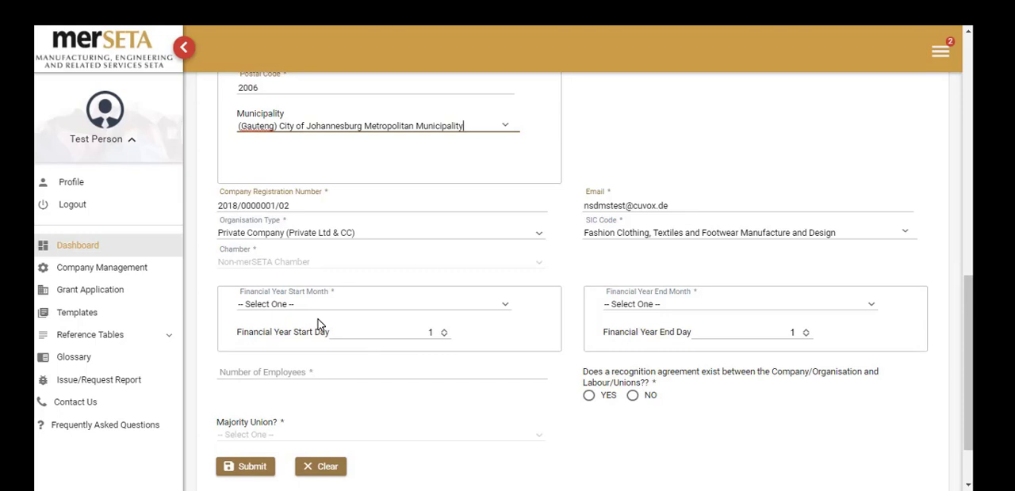
{"action": "left_click", "coordinate": [346, 309]}
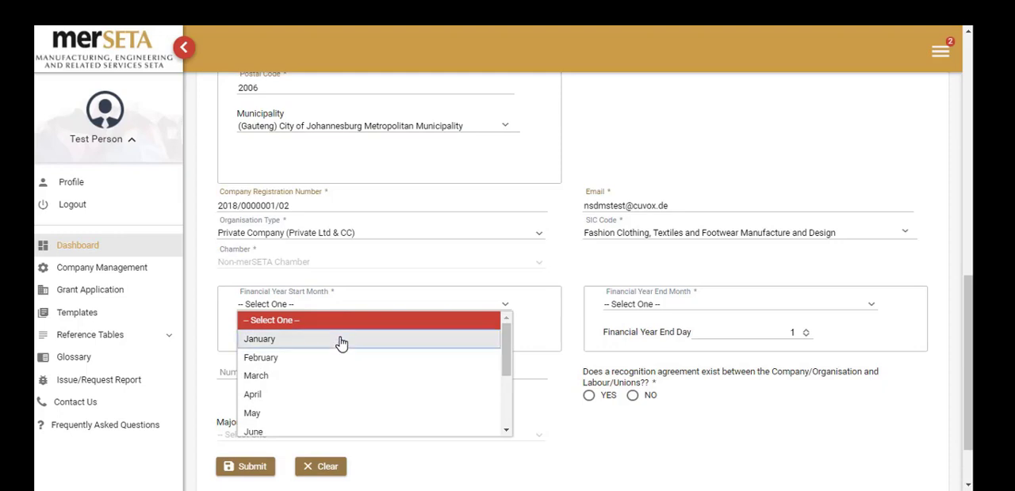
{"action": "left_click", "coordinate": [341, 339]}
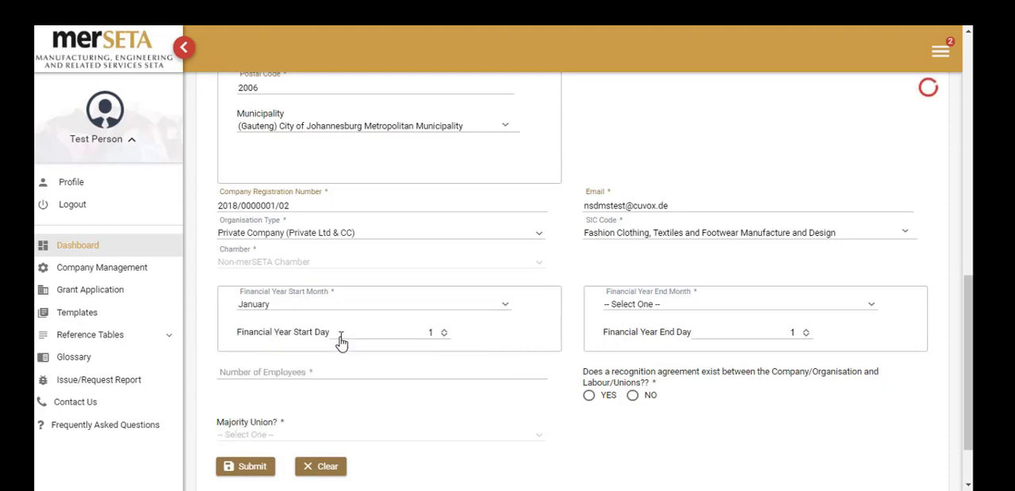
{"action": "left_click", "coordinate": [693, 308]}
{"action": "scroll", "coordinate": [737, 341], "scroll_direction": "up", "scroll_amount": 1}
{"action": "left_click_drag", "start_coordinate": [878, 382], "coordinate": [872, 428]}
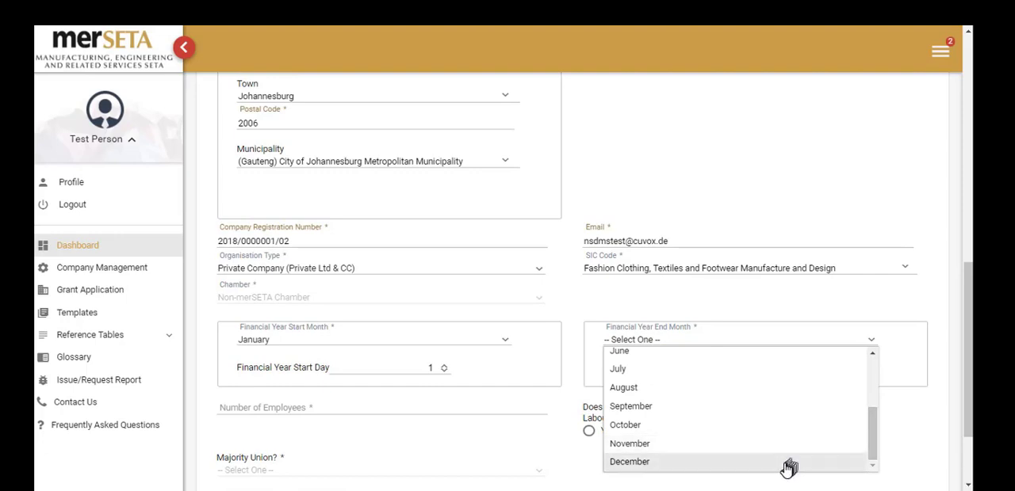
{"action": "left_click", "coordinate": [787, 468]}
{"action": "left_click", "coordinate": [793, 368]}
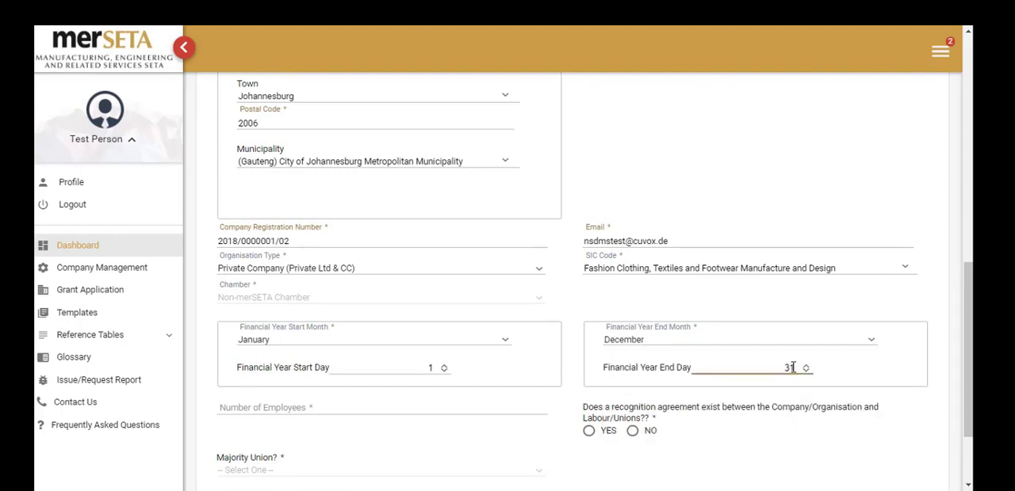
{"action": "type", "text": "31"}
Set the number of employees to 50, and answer YES to the recognition agreement with labour or unions.
{"action": "scroll", "coordinate": [705, 379], "scroll_direction": "down", "scroll_amount": 2}
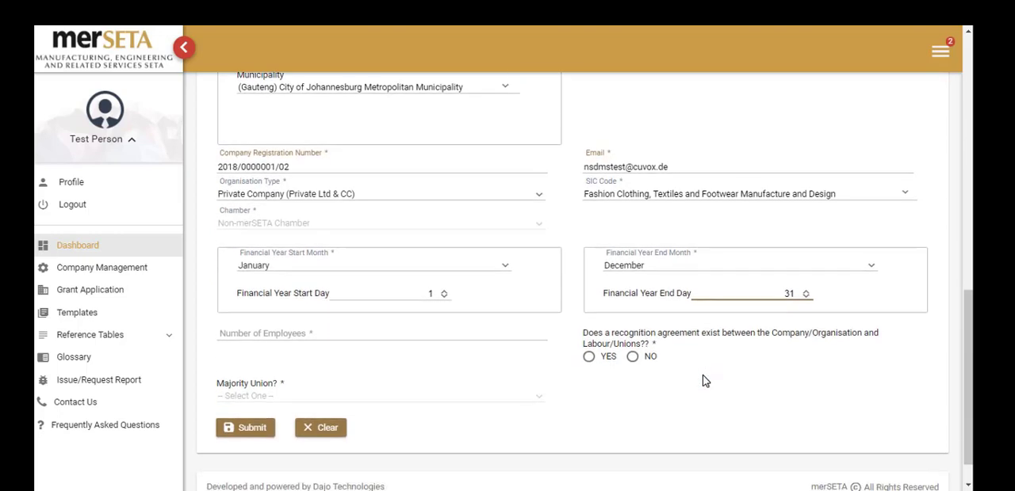
{"action": "left_click", "coordinate": [306, 329]}
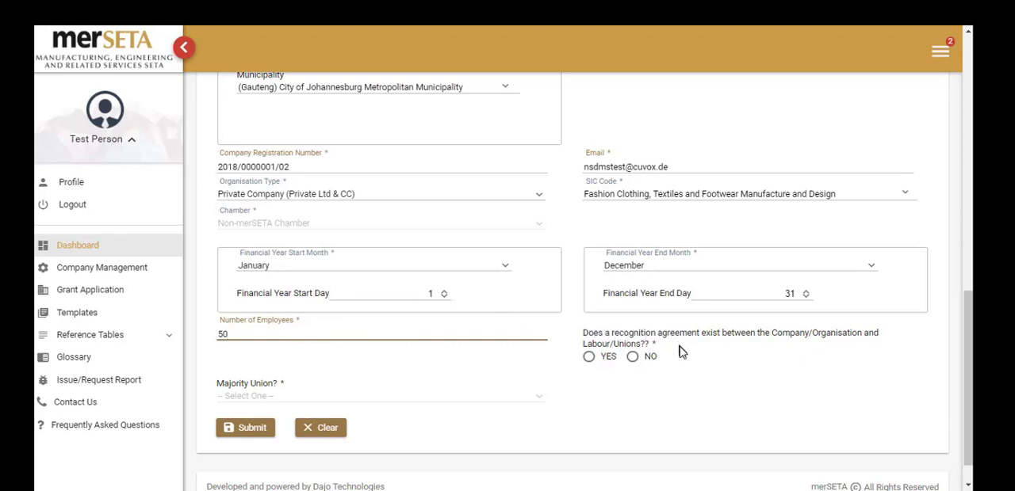
{"action": "left_click", "coordinate": [607, 359]}
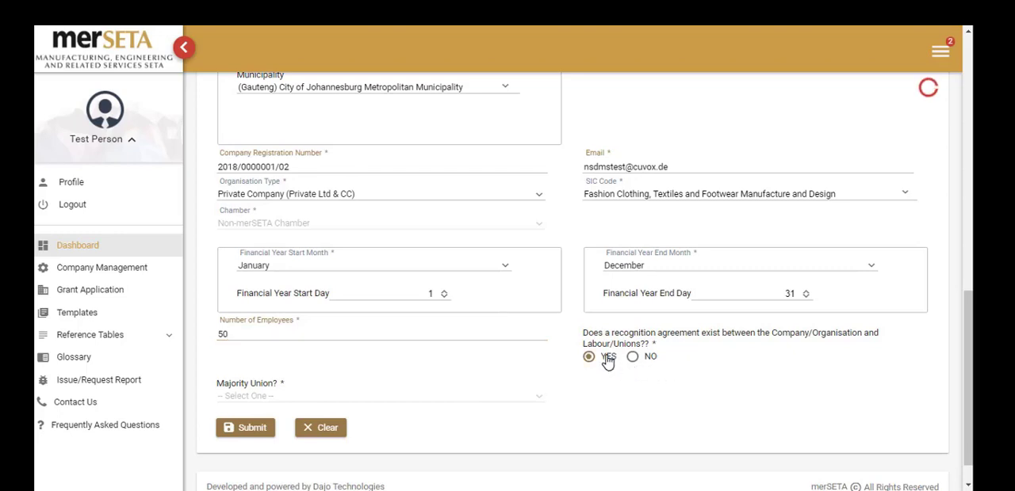
{"action": "scroll", "coordinate": [585, 380], "scroll_direction": "down", "scroll_amount": 1}
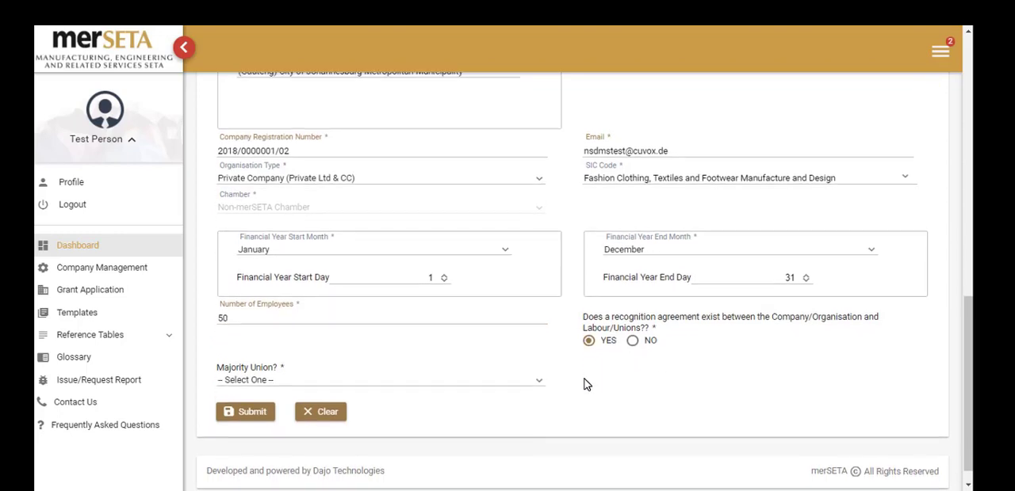
Set the majority union to General Industries Workers' Union of South Africa (GIWUSA) and submit the company information.
{"action": "left_click", "coordinate": [537, 366]}
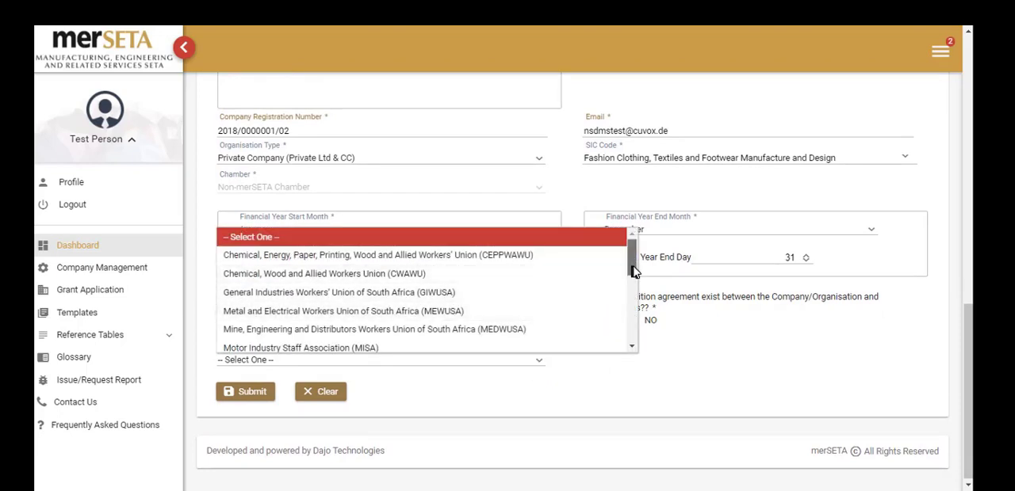
{"action": "mouse_move", "coordinate": [634, 271]}
{"action": "left_mouse_down"}
{"action": "mouse_move", "coordinate": [640, 336]}
{"action": "mouse_move", "coordinate": [639, 266]}
{"action": "left_mouse_up"}
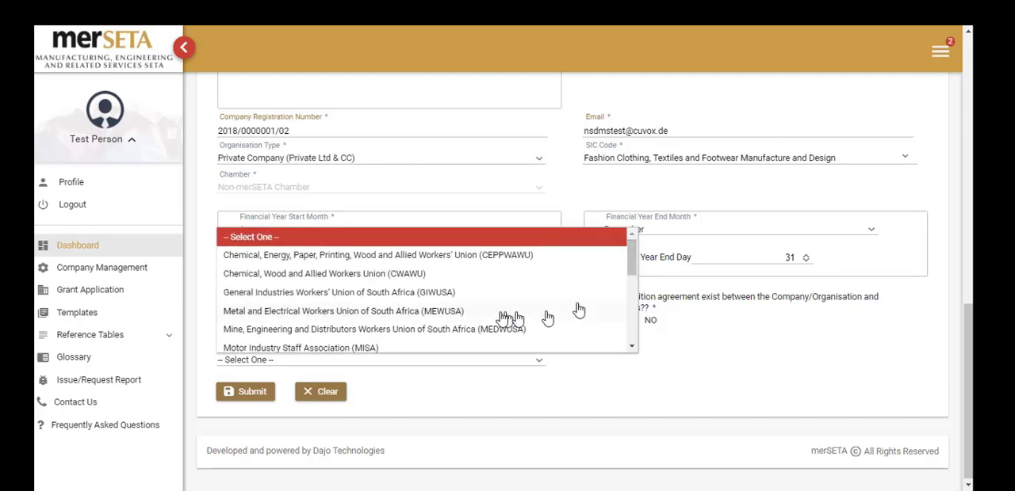
{"action": "left_click", "coordinate": [451, 293]}
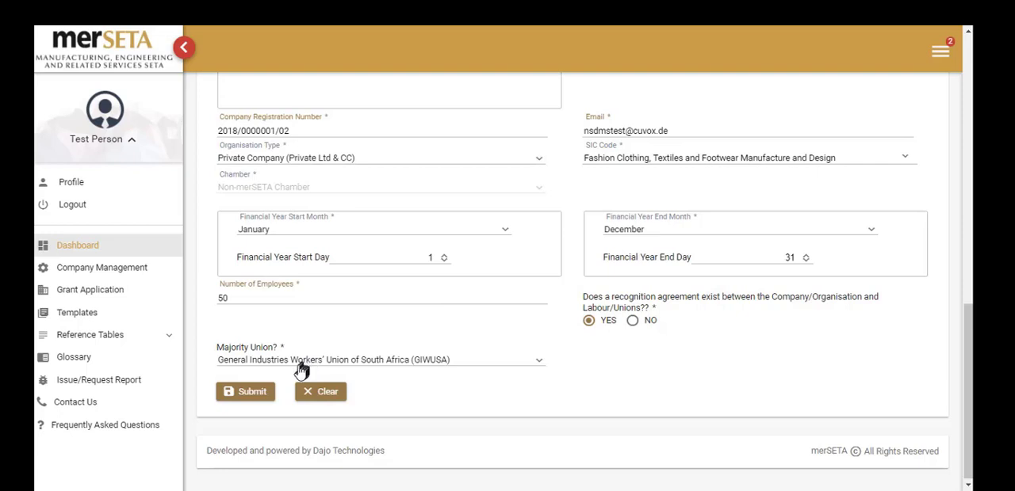
{"action": "left_click", "coordinate": [248, 399]}
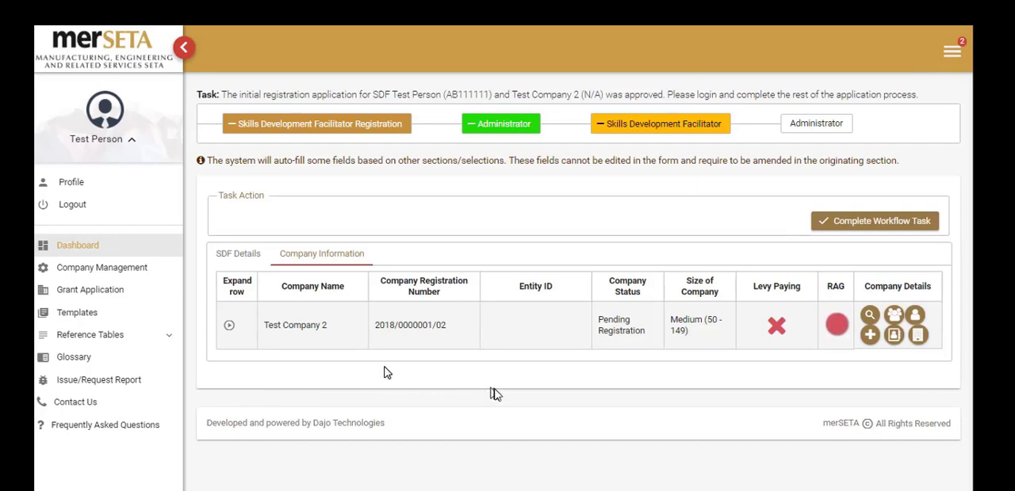
Open the other SDFs of Test Company 2 and submit the additional facilitator's passport number.
{"action": "left_click", "coordinate": [894, 316]}
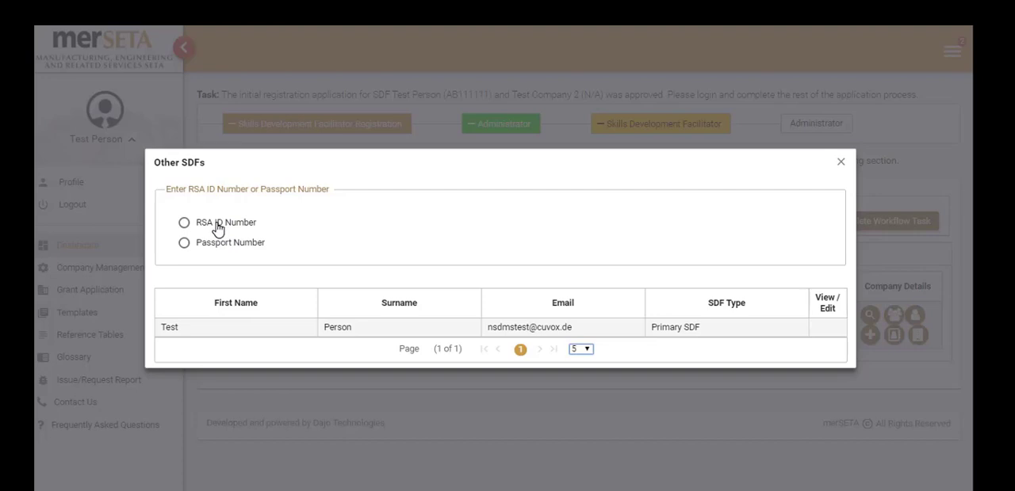
{"action": "left_click", "coordinate": [221, 246]}
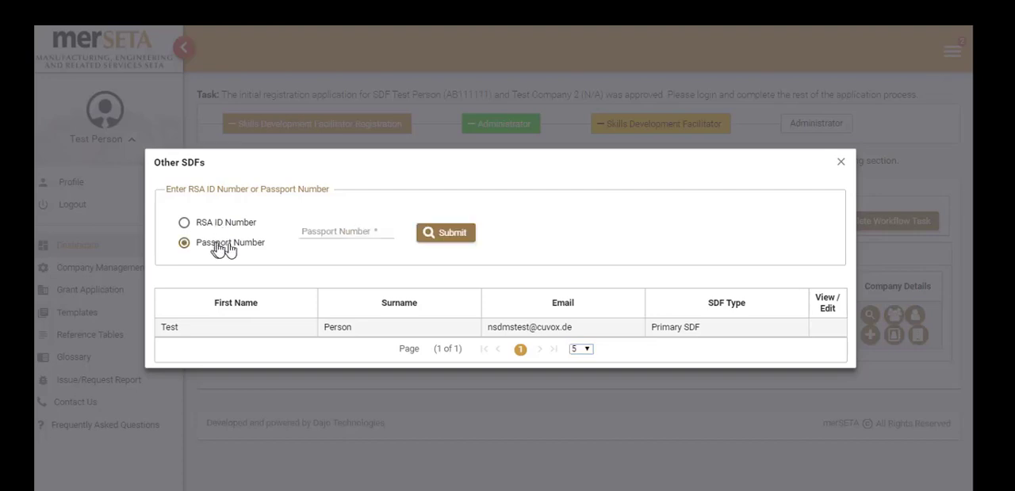
{"action": "left_click", "coordinate": [324, 229]}
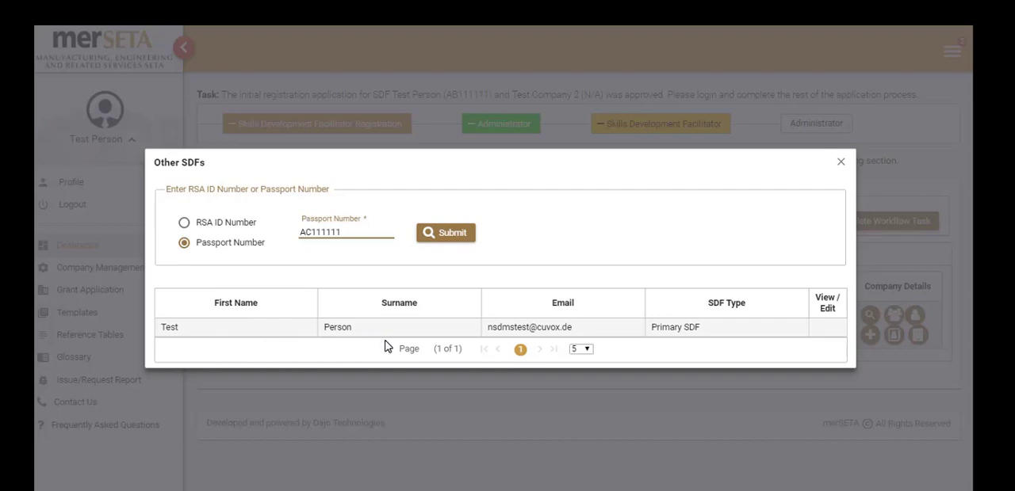
{"action": "left_click", "coordinate": [448, 234]}
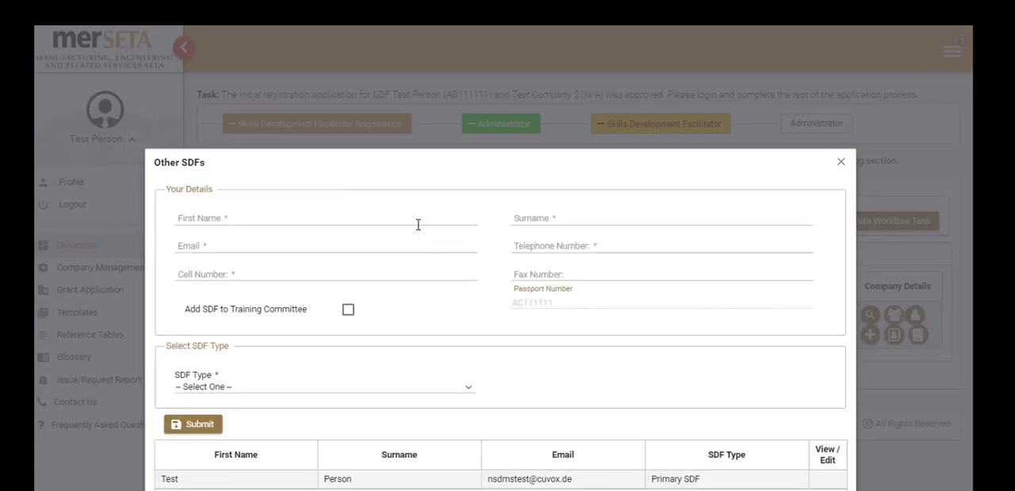
Fill in the additional facilitator's first name, surname, email address, telephone number and cell number.
{"action": "left_click", "coordinate": [417, 225]}
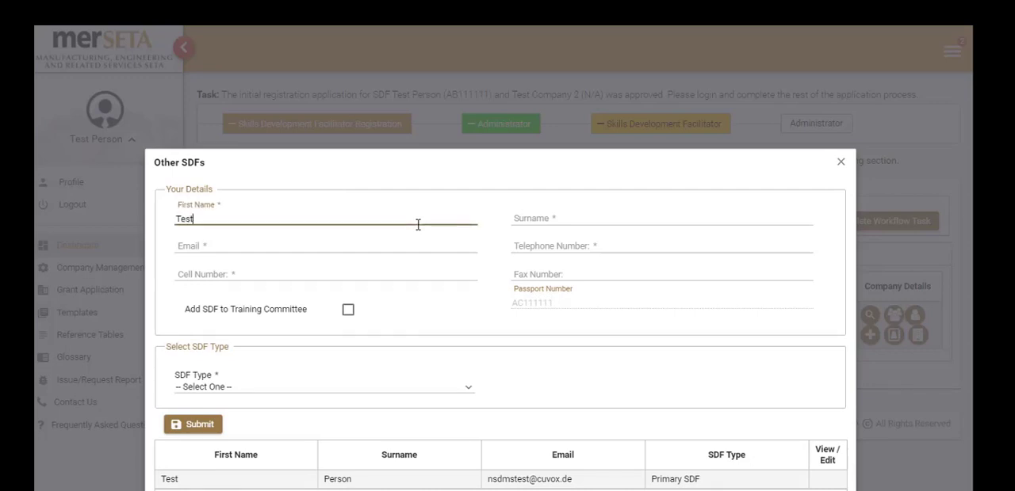
{"action": "left_click", "coordinate": [574, 222]}
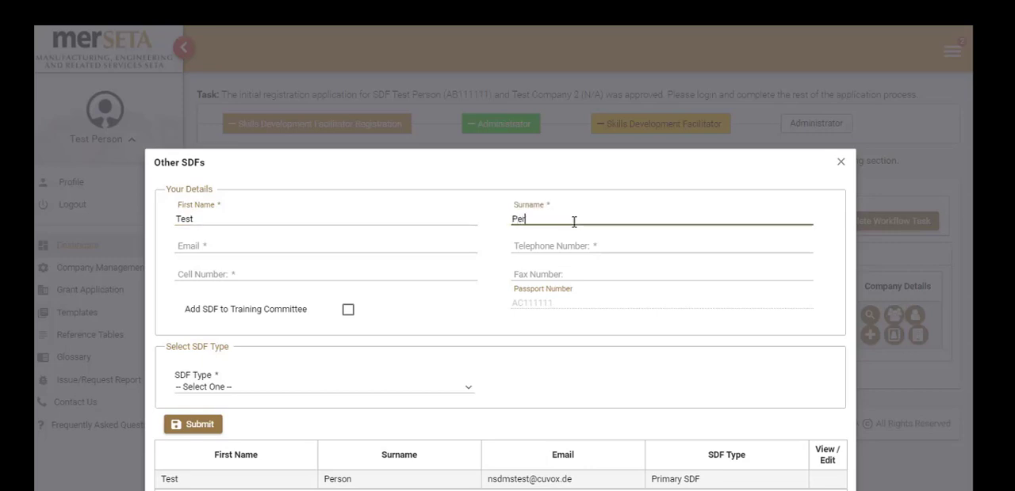
{"action": "type", "text": "Person"}
{"action": "left_click", "coordinate": [445, 249]}
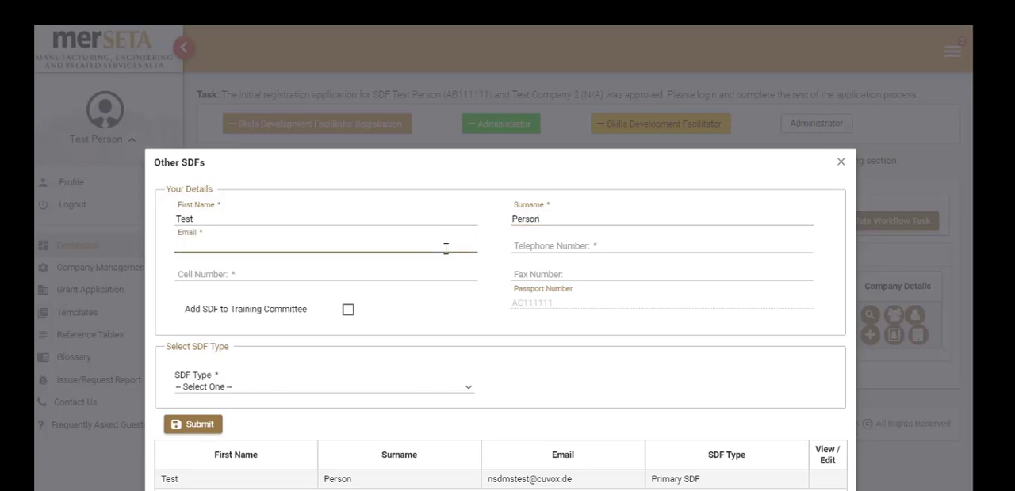
{"action": "key", "text": "ctrl+v"}
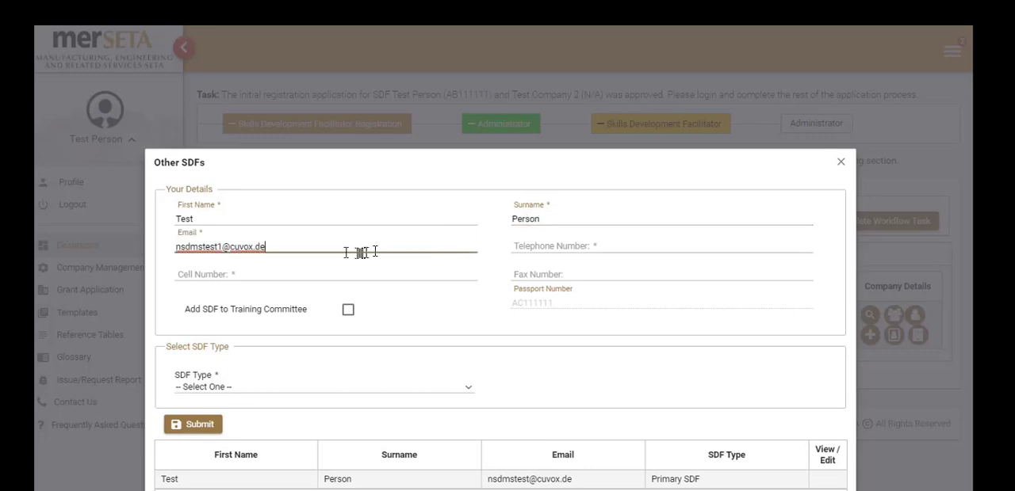
{"action": "left_click", "coordinate": [555, 251]}
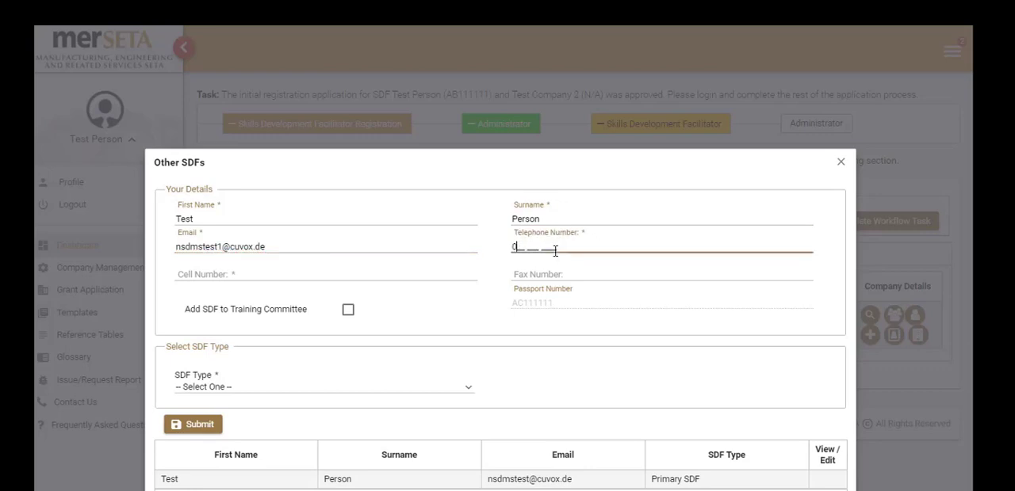
{"action": "type", "text": "11 111 1111"}
{"action": "key", "text": "Tab"}
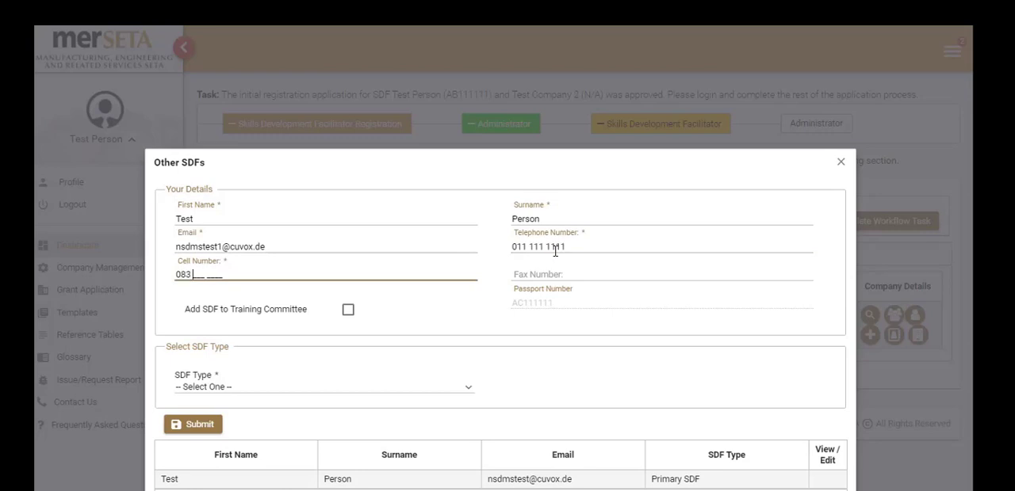
{"action": "type", "text": "83 333 3333"}
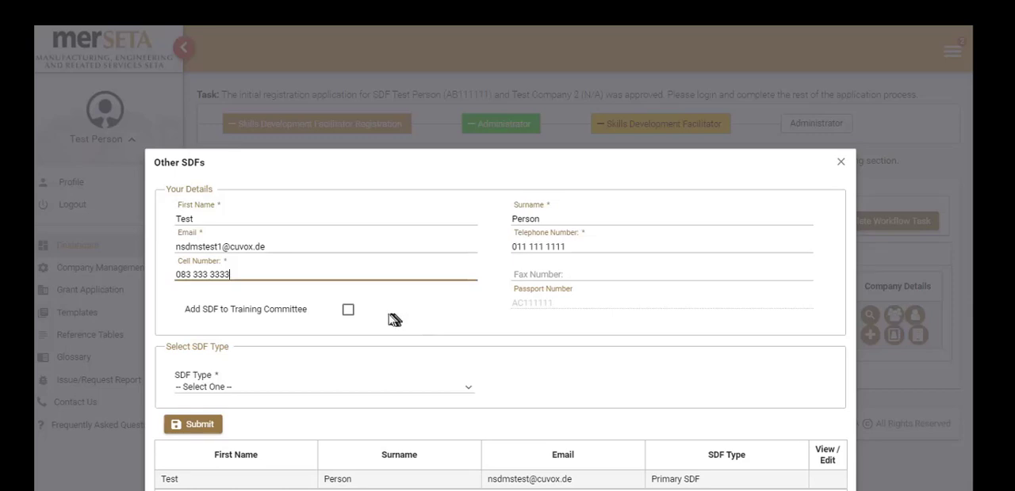
Add the facilitator to the training committee, set the SDF type to Labour/Union SDF, and submit and close the other SDFs form.
{"action": "left_click", "coordinate": [346, 311]}
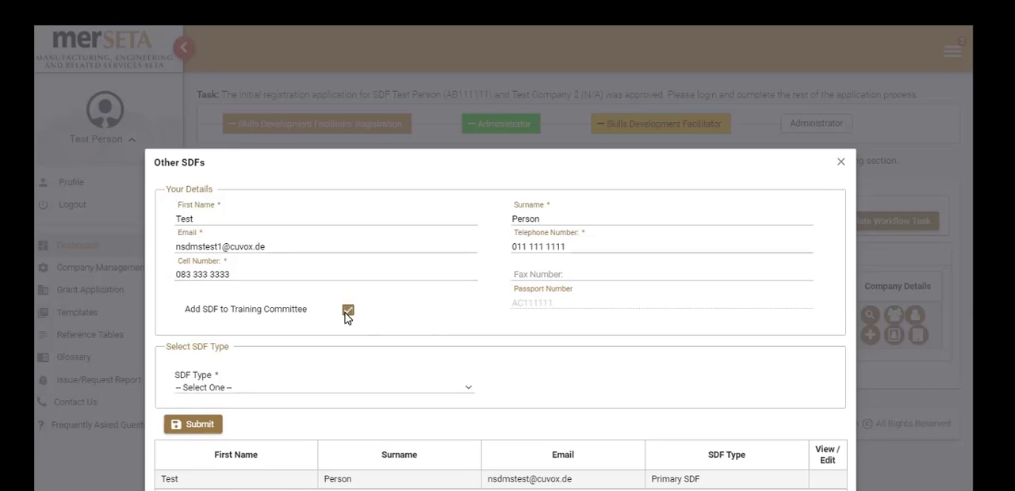
{"action": "left_click", "coordinate": [413, 388]}
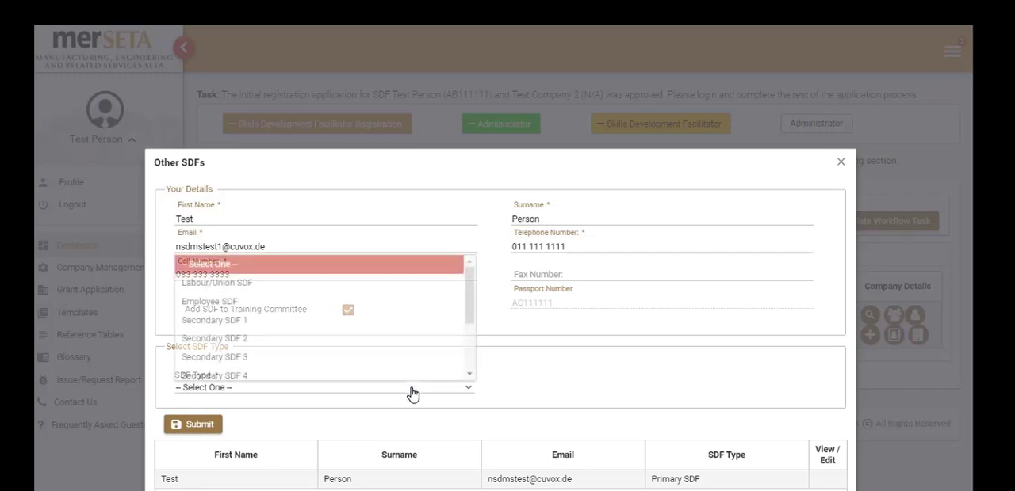
{"action": "left_click", "coordinate": [402, 287]}
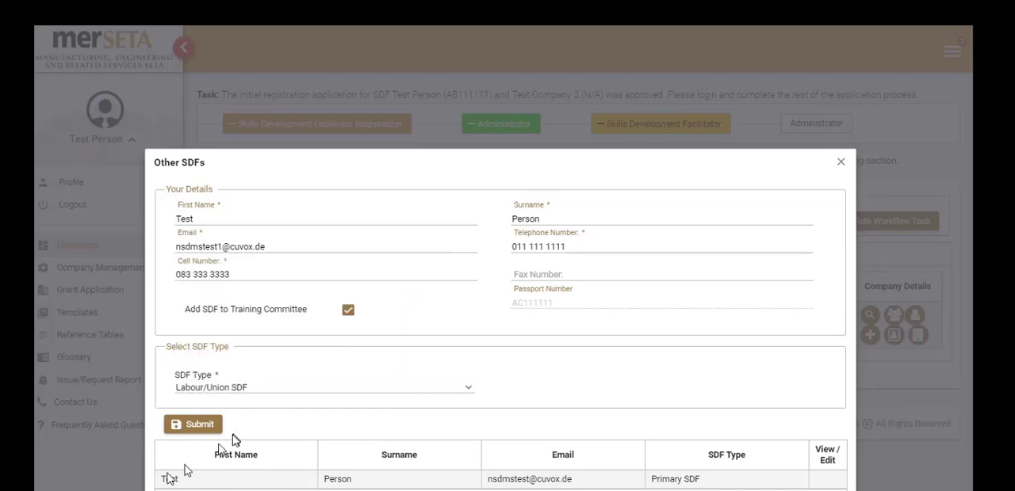
{"action": "left_click", "coordinate": [193, 428]}
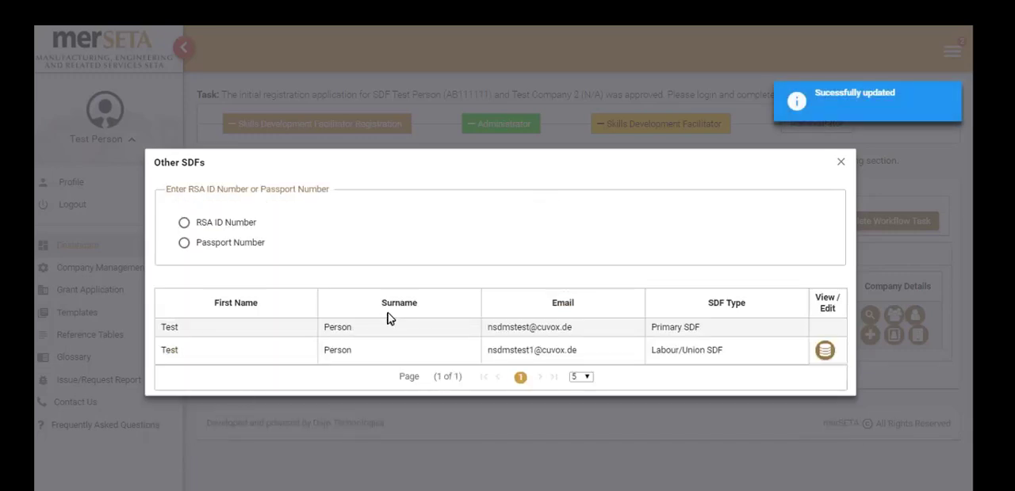
{"action": "mouse_move", "coordinate": [848, 113]}
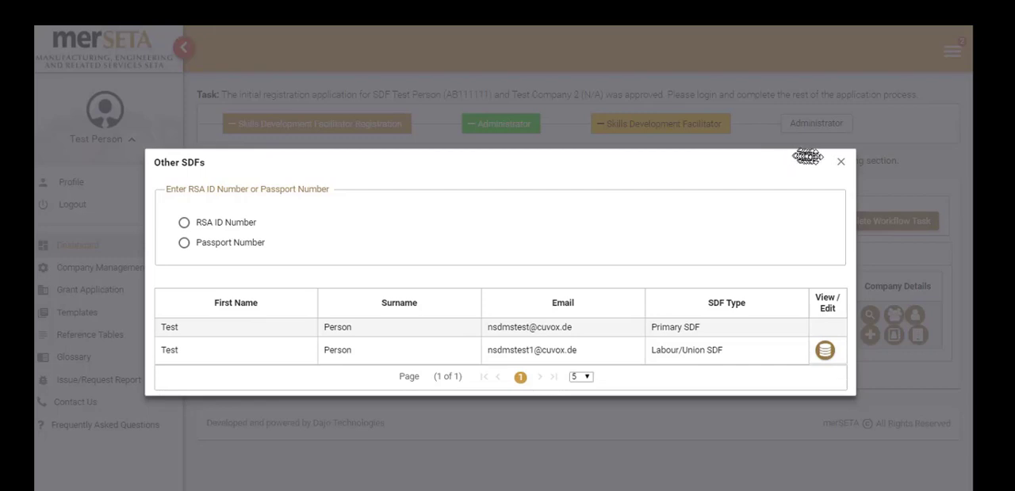
{"action": "left_click", "coordinate": [839, 165]}
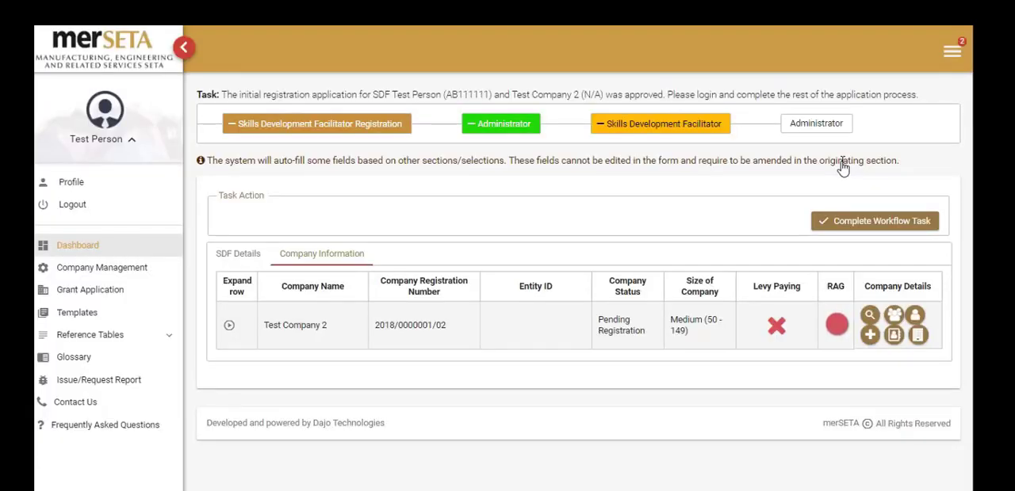
Open the company contacts of Test Company 2 and submit the new contact's passport number.
{"action": "left_click", "coordinate": [916, 317]}
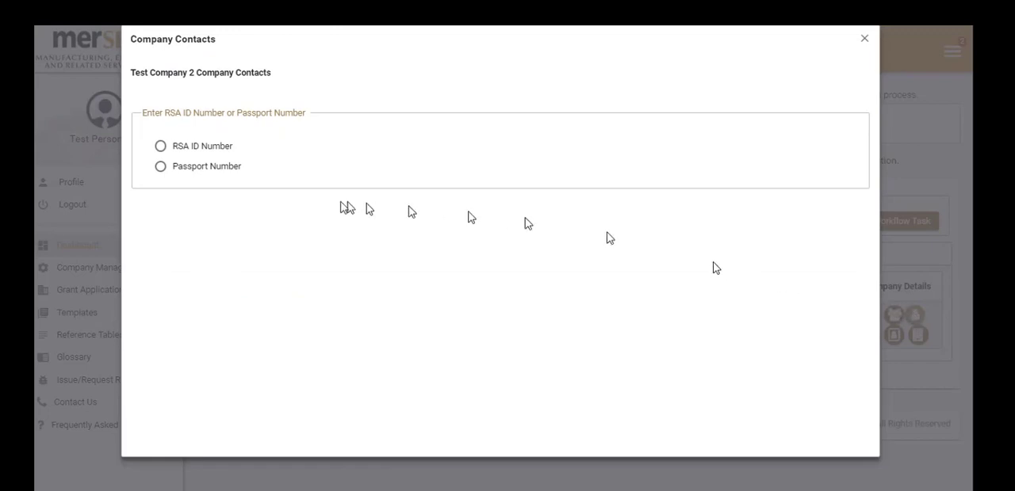
{"action": "left_click", "coordinate": [225, 169]}
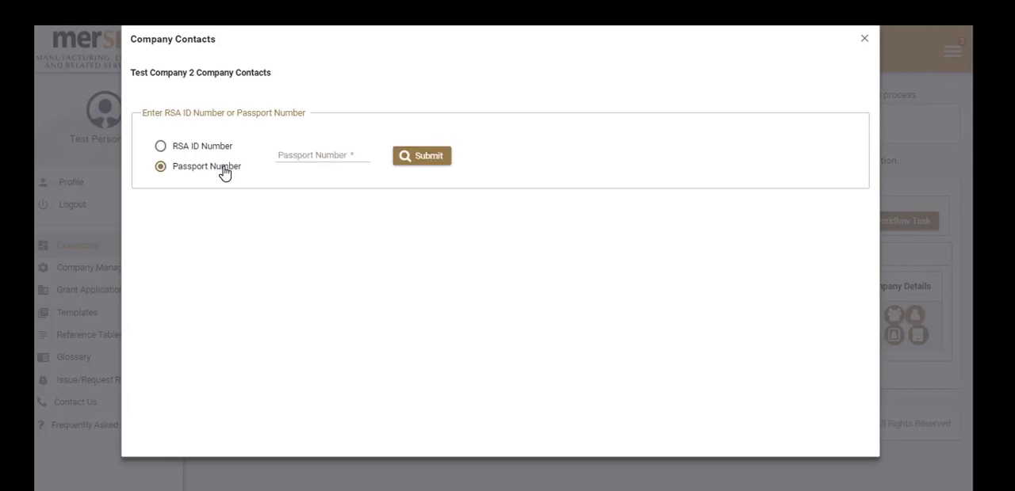
{"action": "left_click", "coordinate": [289, 155]}
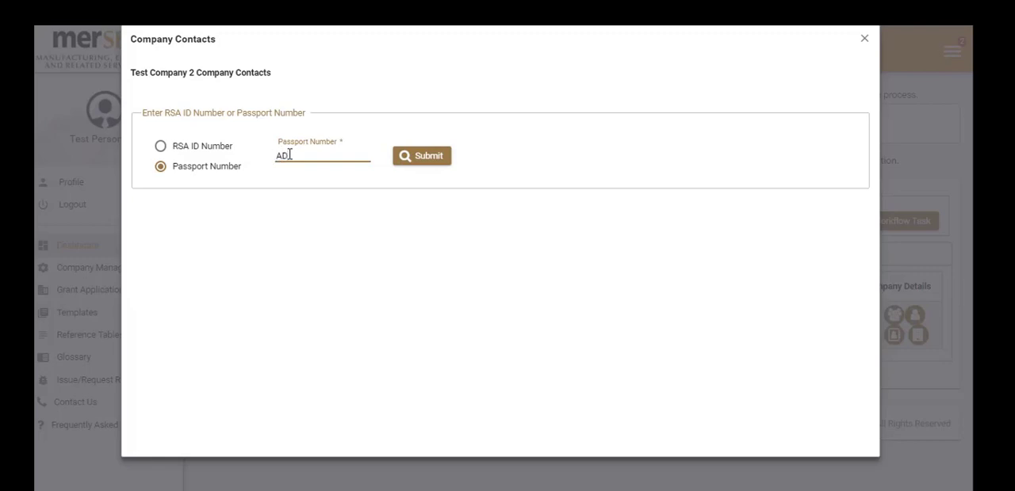
{"action": "type", "text": "AD111111"}
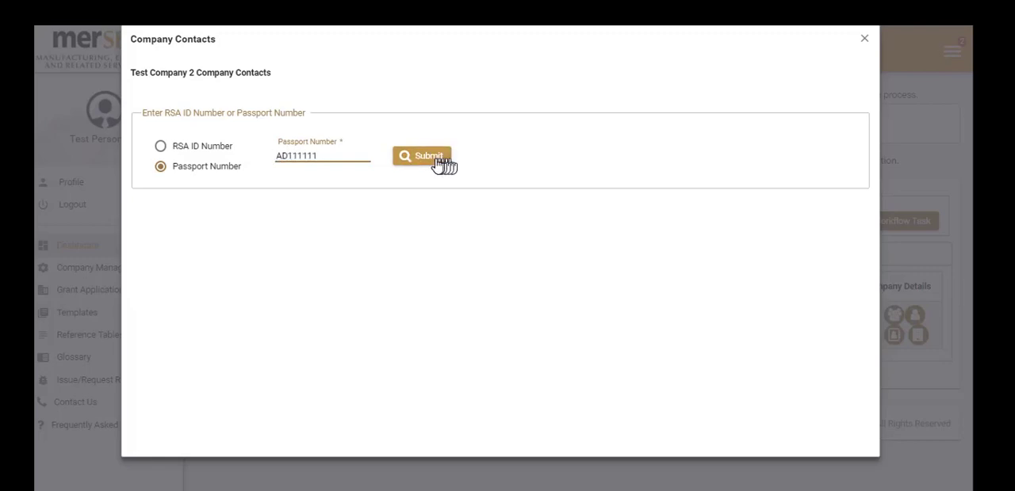
{"action": "left_click", "coordinate": [435, 164]}
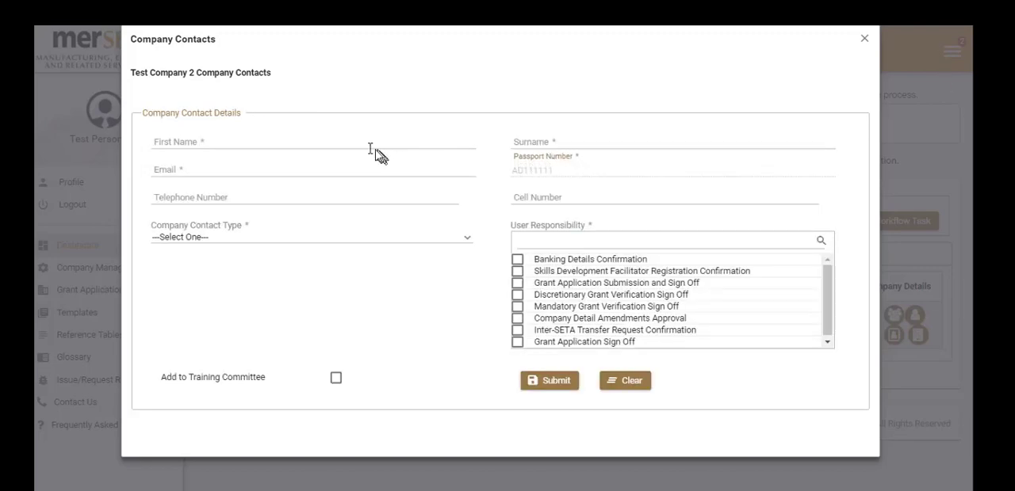
Fill in the company contact's first name, surname and email address.
{"action": "left_click", "coordinate": [311, 145]}
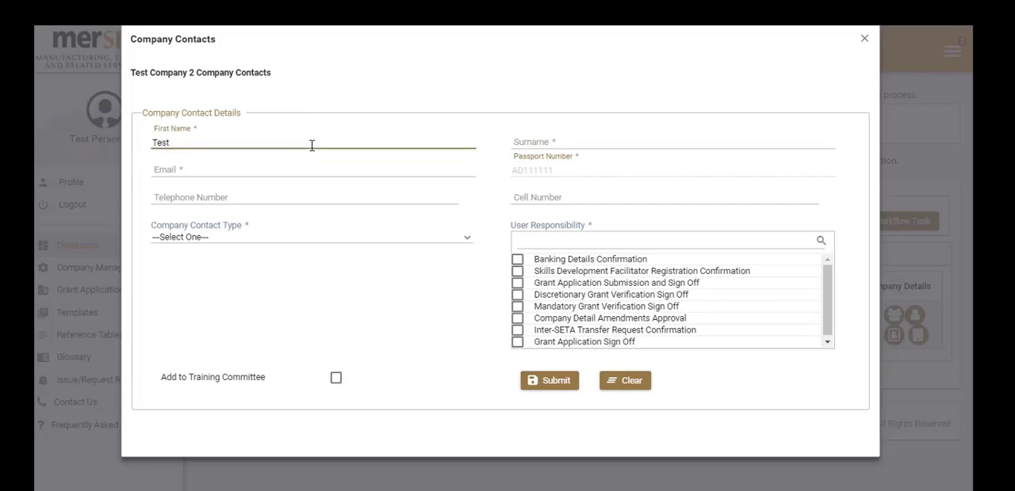
{"action": "key", "text": "Tab"}
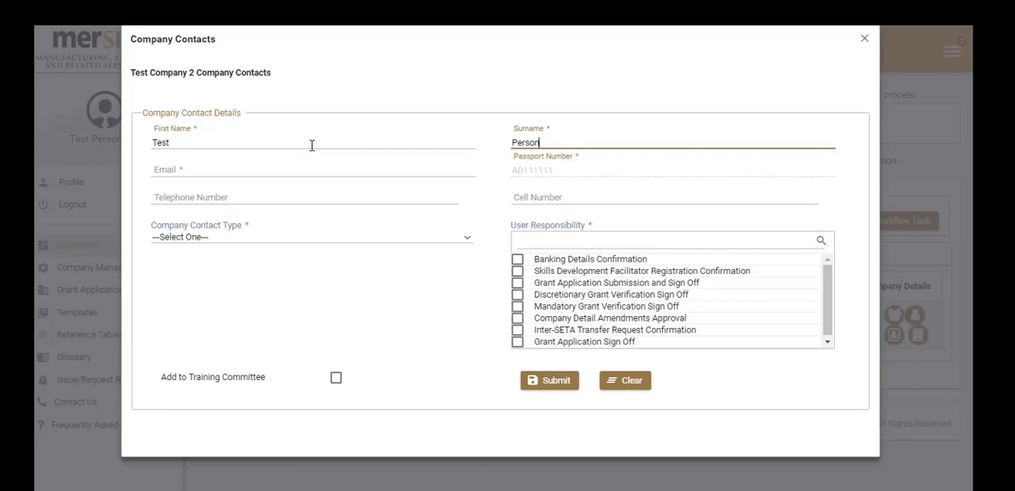
{"action": "key", "text": "Tab"}
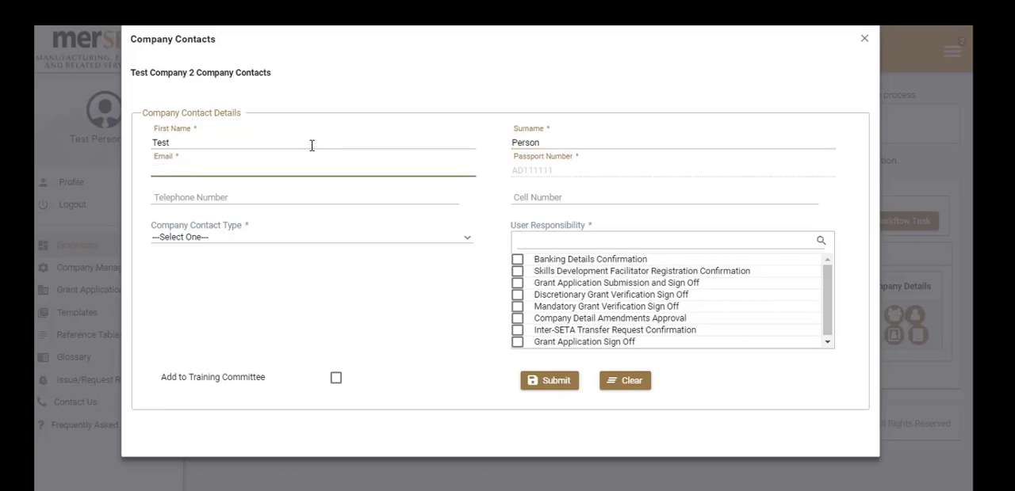
{"action": "key", "text": "ctrl+v"}
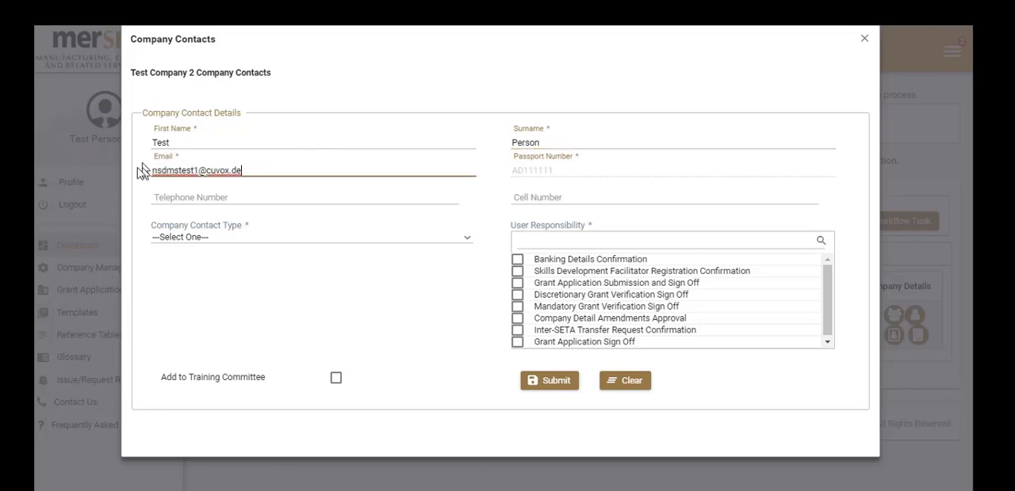
{"action": "left_click", "coordinate": [198, 171]}
{"action": "key", "text": "BackSpace"}
{"action": "type", "text": "2"}
Fill in the contact's telephone and cell numbers and set the company contact type to CEO/Director.
{"action": "left_click", "coordinate": [236, 193]}
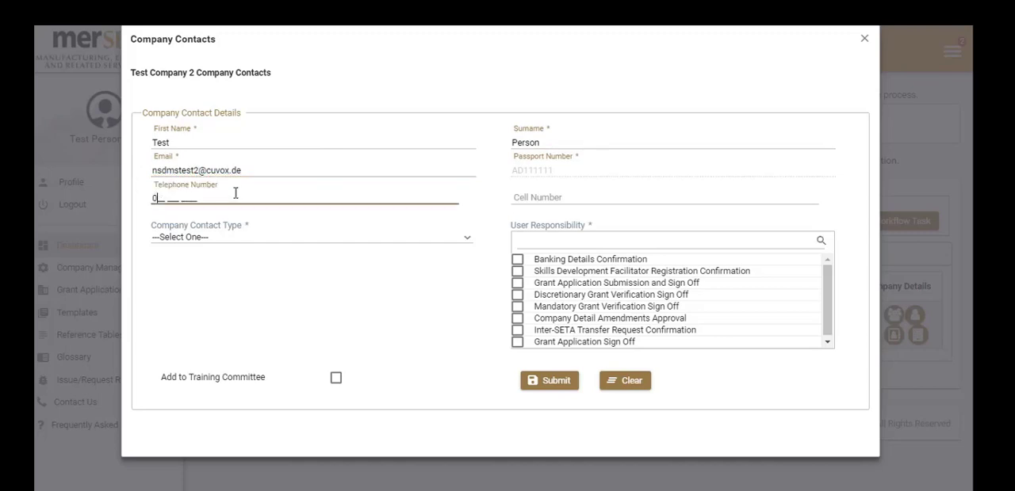
{"action": "type", "text": "11 111 1111"}
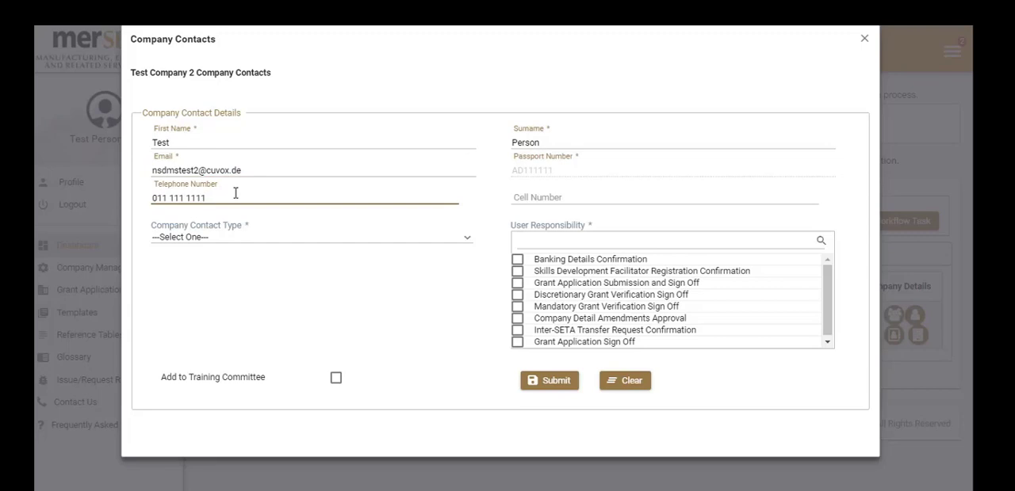
{"action": "key", "text": "Tab"}
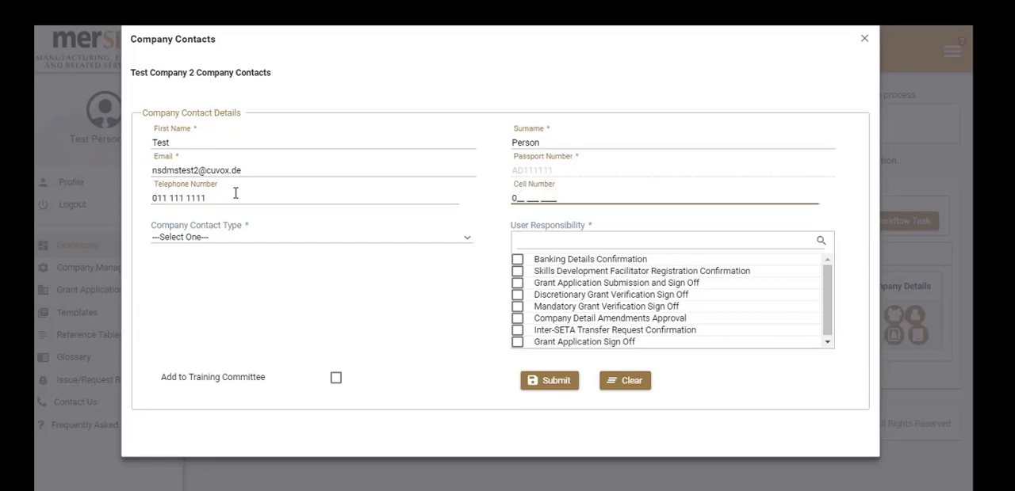
{"action": "type", "text": "83 333 3333"}
{"action": "left_click", "coordinate": [229, 239]}
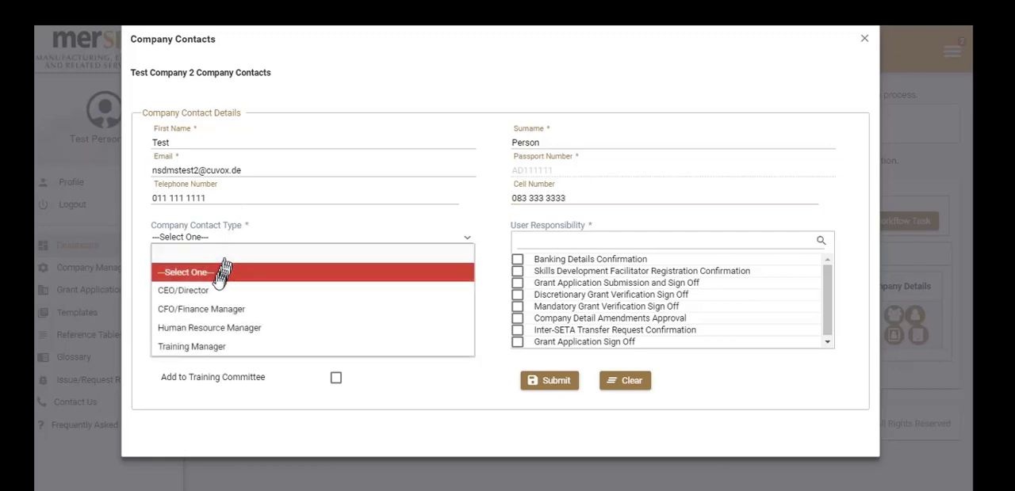
{"action": "left_click", "coordinate": [213, 290]}
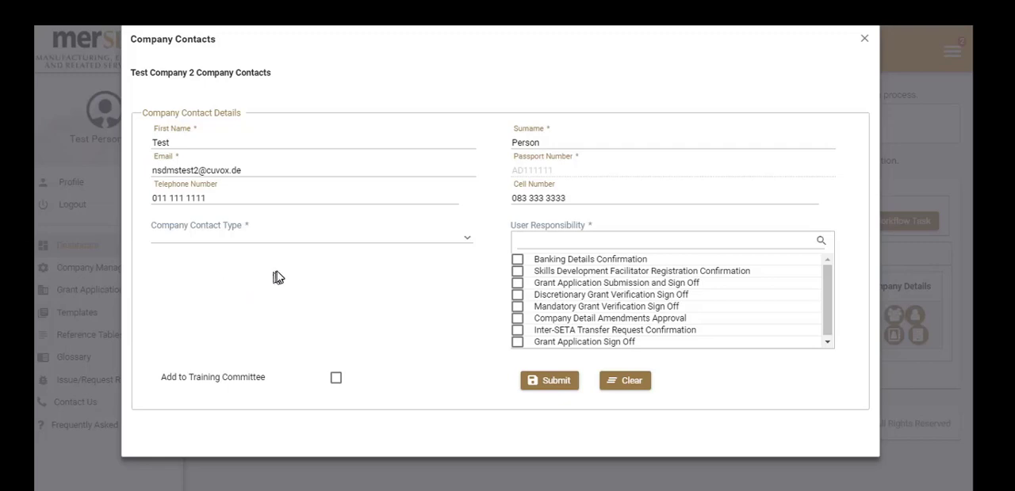
Assign the contact all eight user responsibilities, from Banking Details Confirmation through Grant Application Sign Off.
{"action": "left_click", "coordinate": [518, 261]}
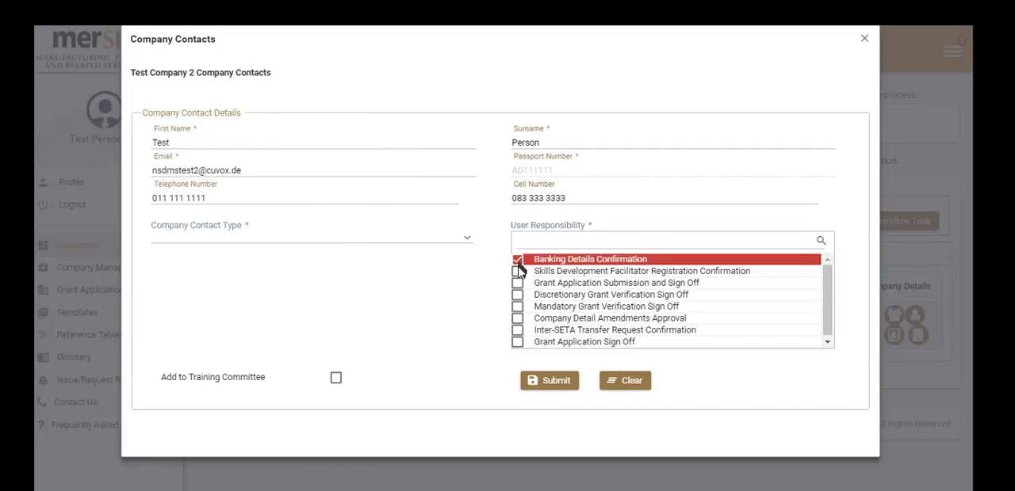
{"action": "left_click", "coordinate": [517, 273]}
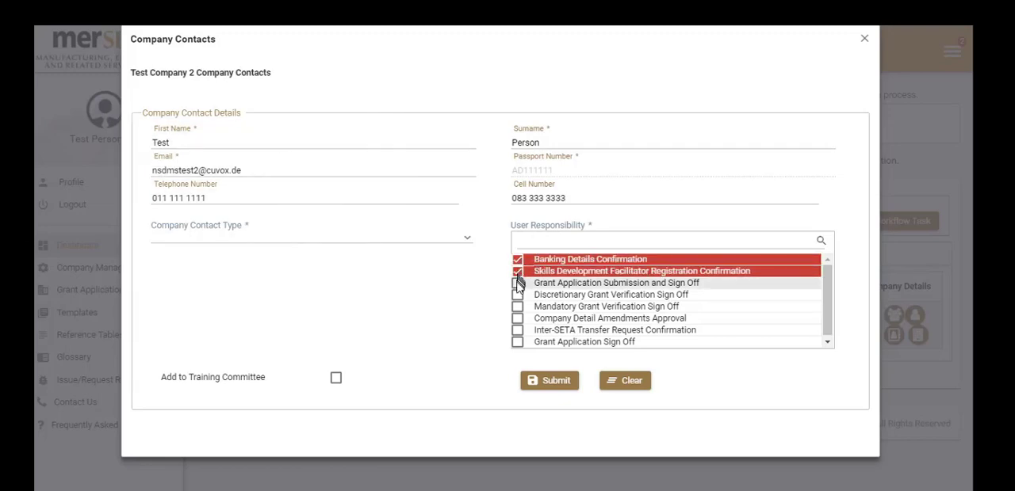
{"action": "left_click", "coordinate": [517, 284]}
{"action": "left_click", "coordinate": [517, 296]}
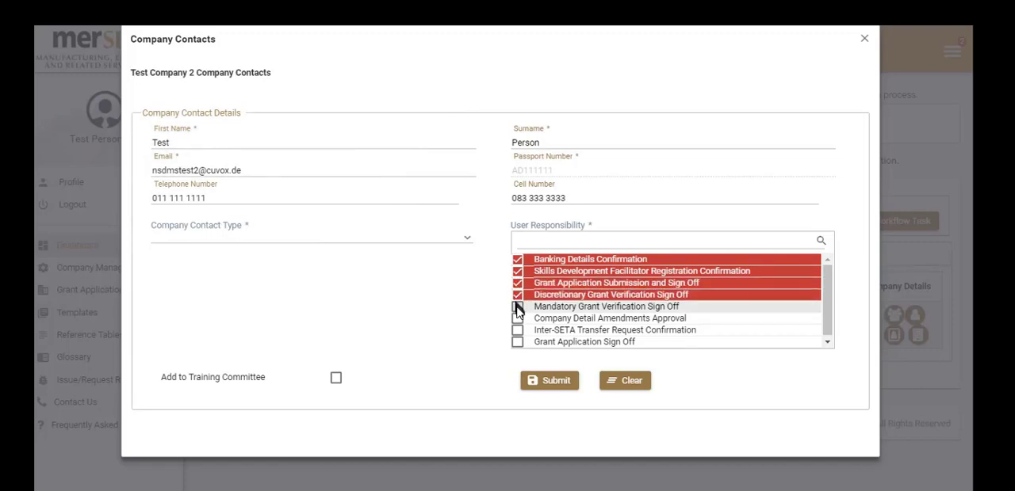
{"action": "left_click", "coordinate": [517, 307]}
{"action": "left_click", "coordinate": [517, 319]}
{"action": "left_click", "coordinate": [517, 330]}
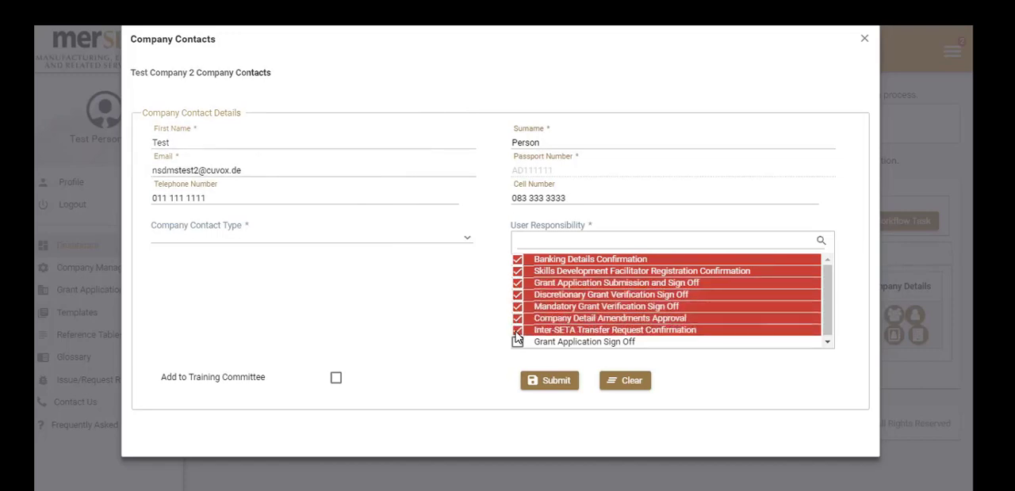
{"action": "left_click", "coordinate": [517, 343]}
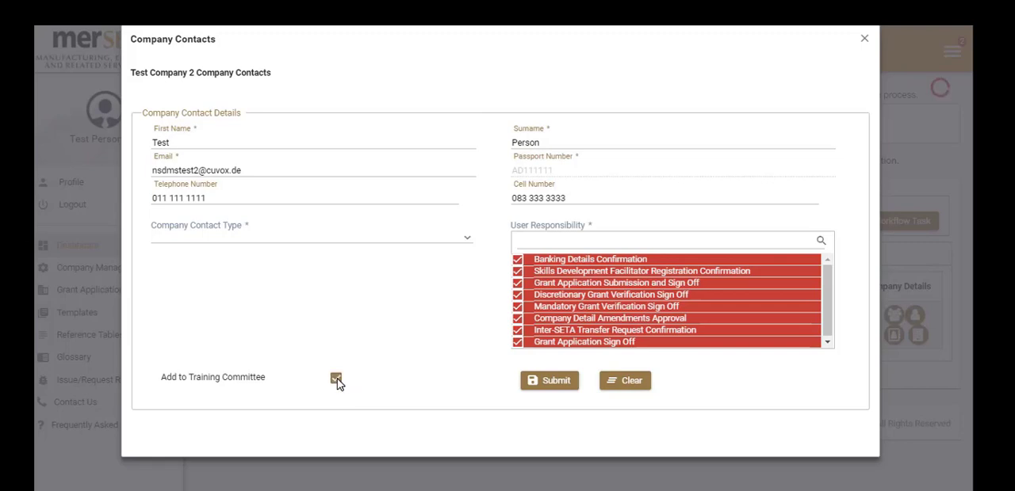
Add the contact to the training committee, then submit and close the company contacts form.
{"action": "left_click", "coordinate": [550, 383]}
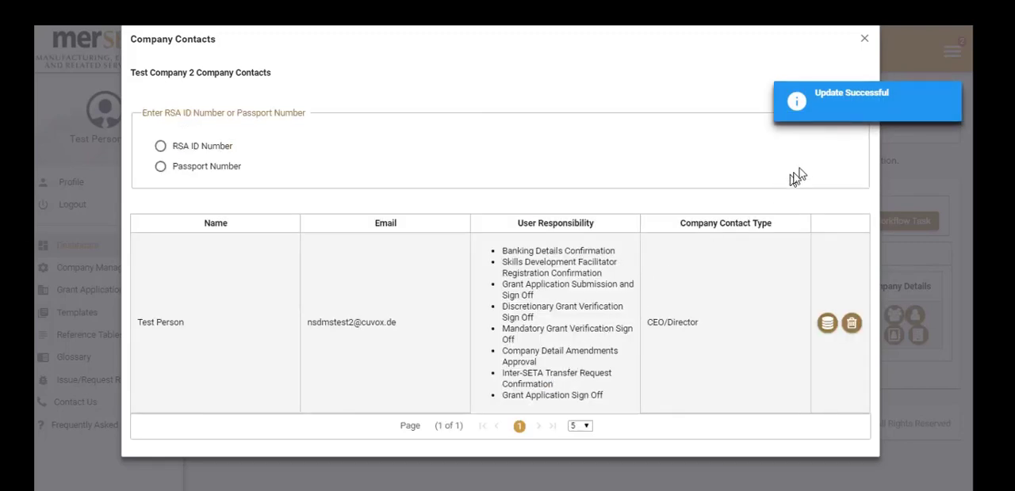
{"action": "mouse_move", "coordinate": [854, 119]}
{"action": "left_click", "coordinate": [863, 42]}
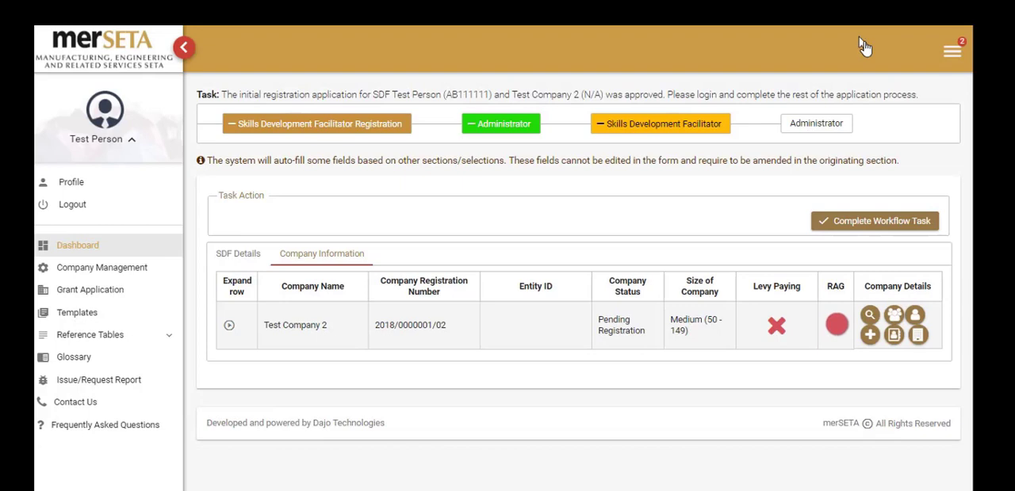
Open the sites form of Test Company 2 and enter site name Test Site, its telephone number and 27 employees.
{"action": "left_click", "coordinate": [872, 339]}
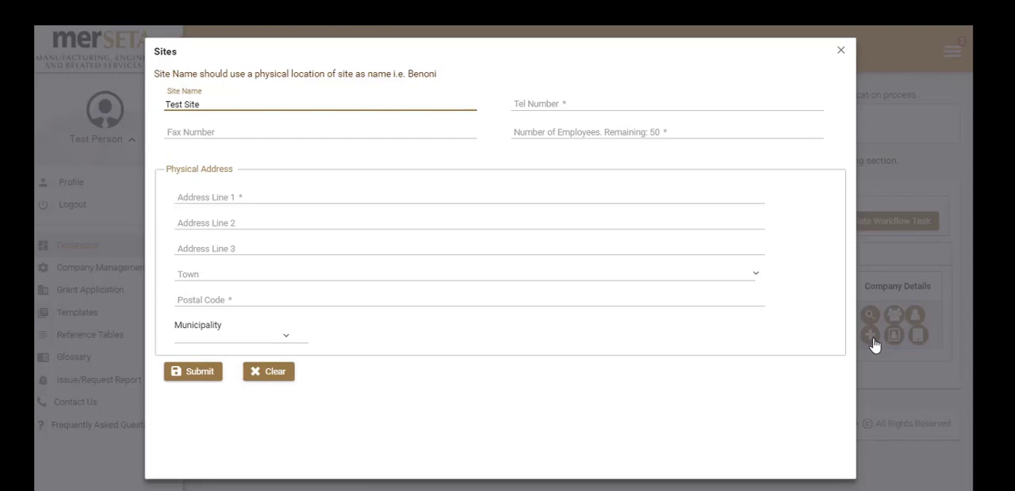
{"action": "key", "text": "Tab"}
{"action": "type", "text": "1"}
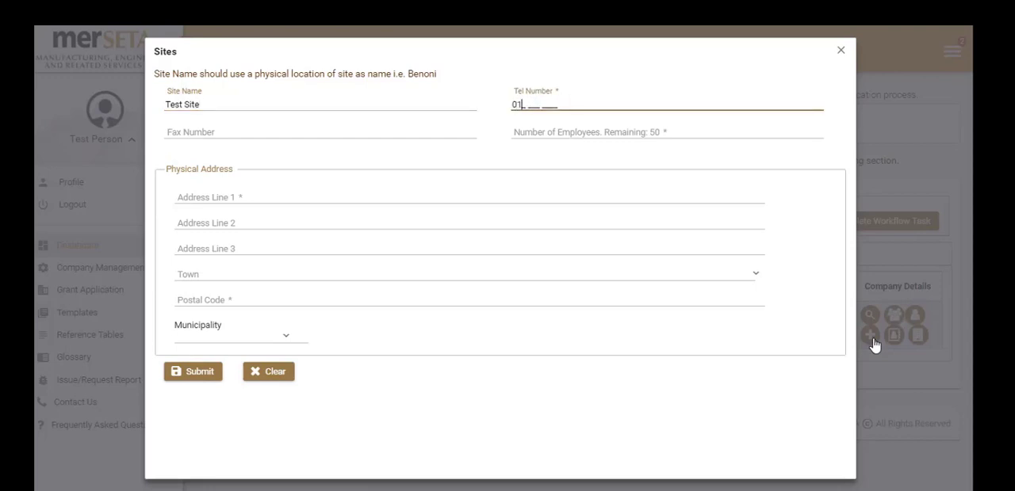
{"action": "type", "text": "1 111 1111"}
{"action": "left_click", "coordinate": [578, 135]}
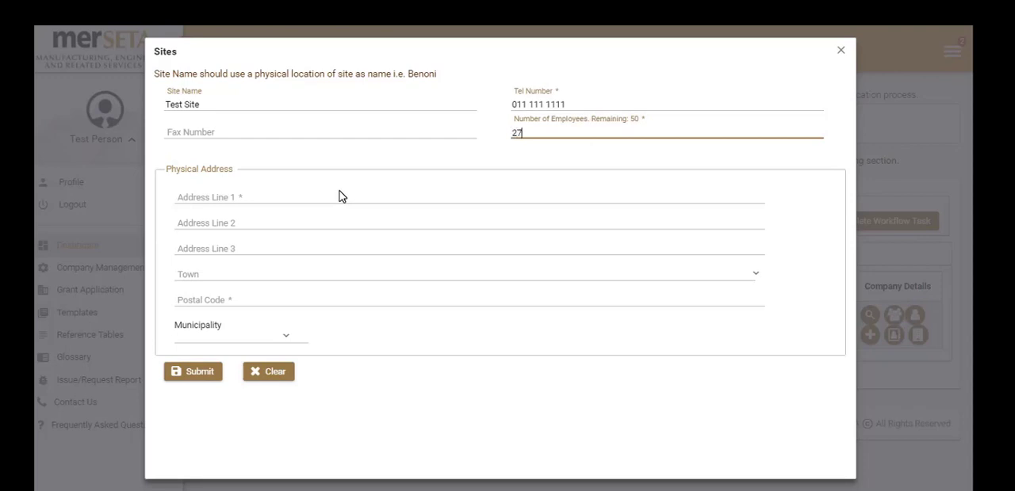
Enter the site's street address and postal code, with Johannesburg as town and City of Johannesburg Metropolitan Municipality as municipality.
{"action": "left_click", "coordinate": [301, 198]}
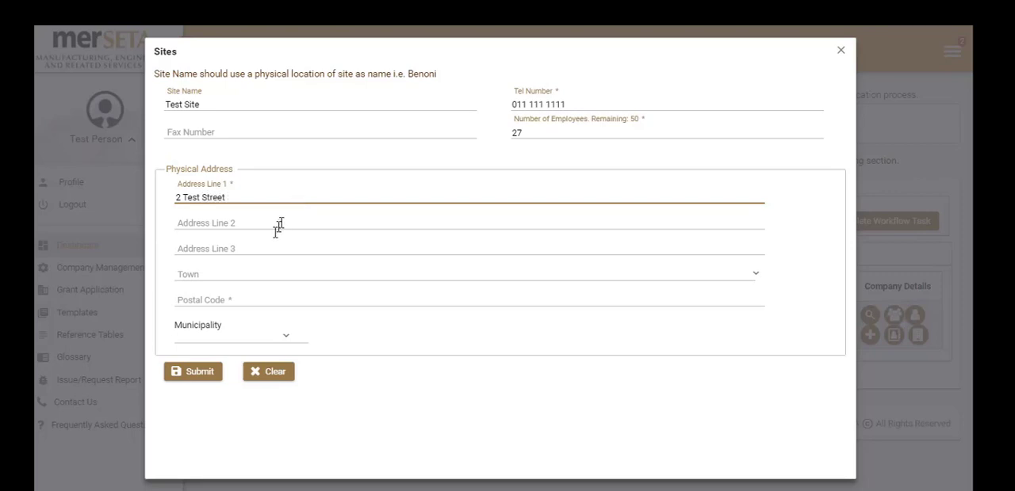
{"action": "left_click", "coordinate": [246, 274]}
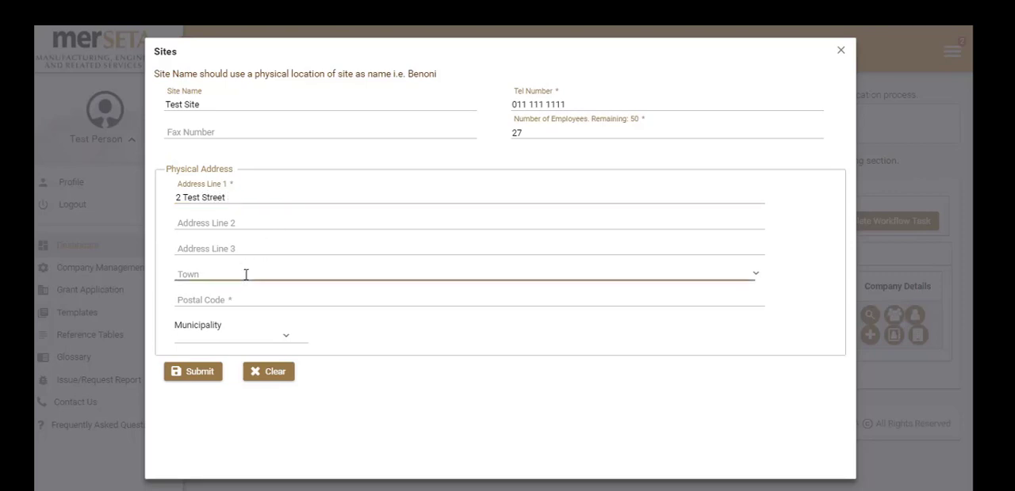
{"action": "type", "text": "Joha"}
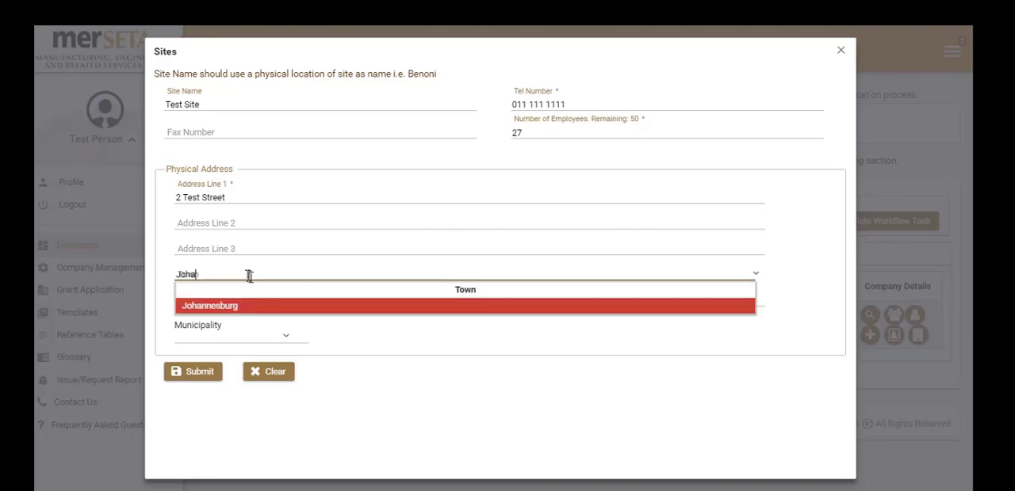
{"action": "left_click", "coordinate": [255, 302]}
{"action": "left_click", "coordinate": [254, 302]}
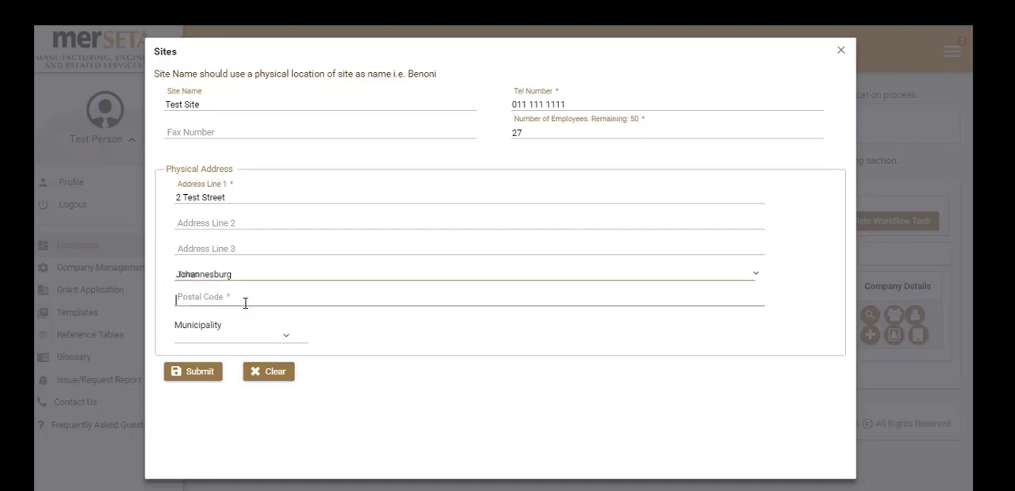
{"action": "type", "text": "2006"}
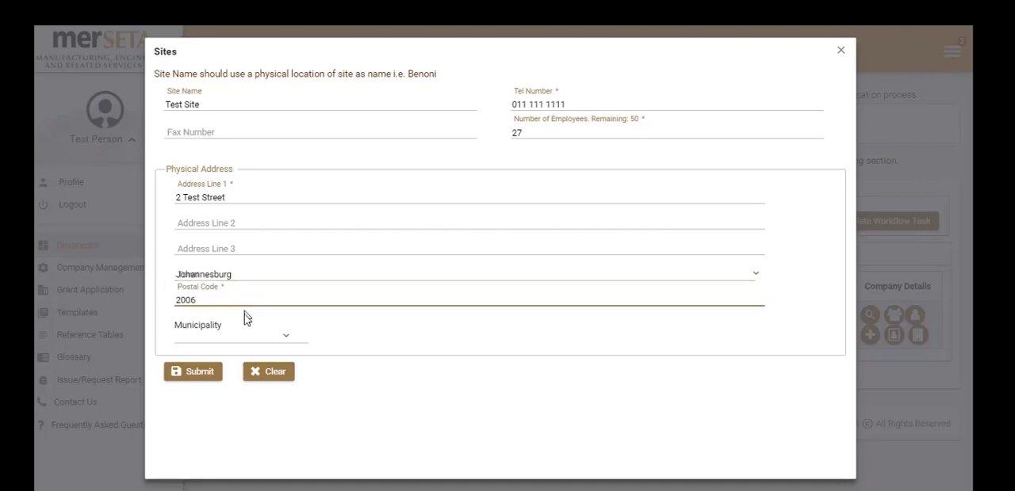
{"action": "left_click", "coordinate": [240, 336]}
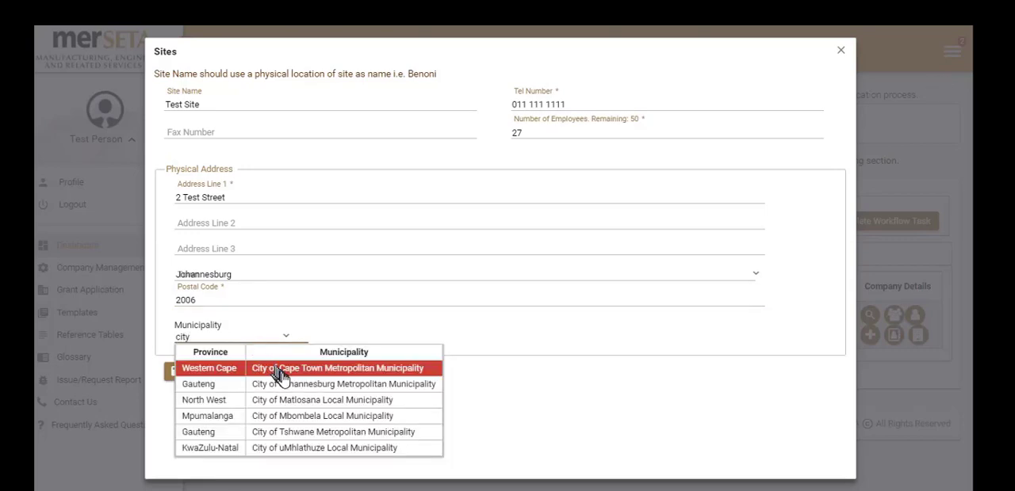
{"action": "left_click", "coordinate": [284, 386]}
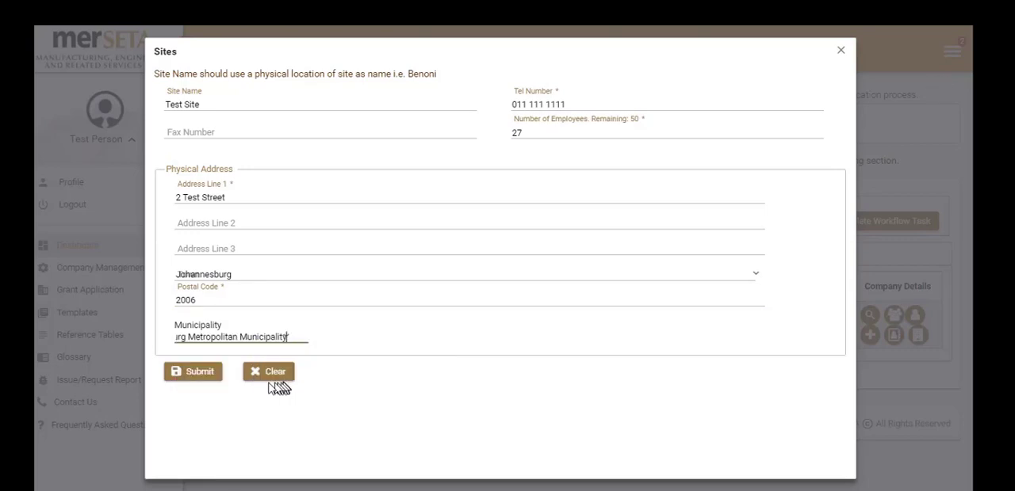
Submit the new site and close the sites form.
{"action": "left_click", "coordinate": [195, 373]}
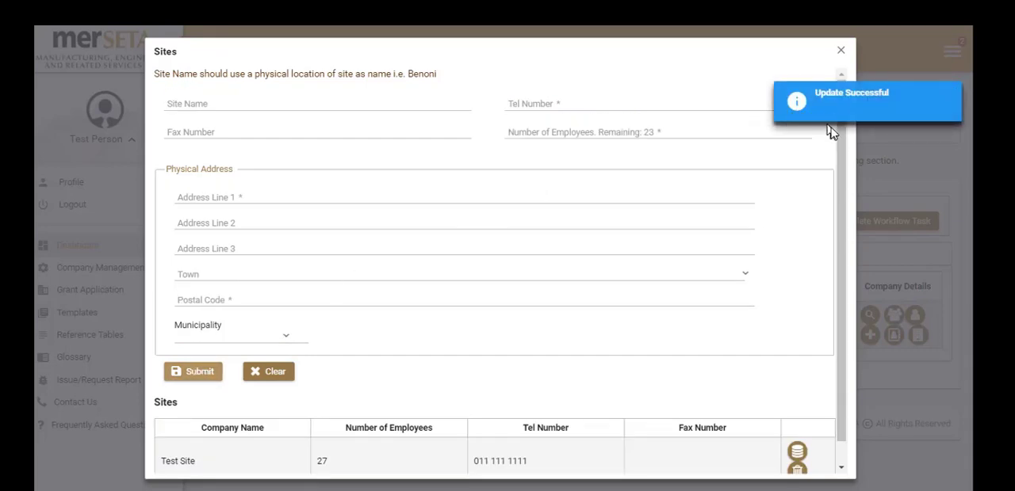
{"action": "scroll", "coordinate": [839, 141], "scroll_direction": "down", "scroll_amount": 1}
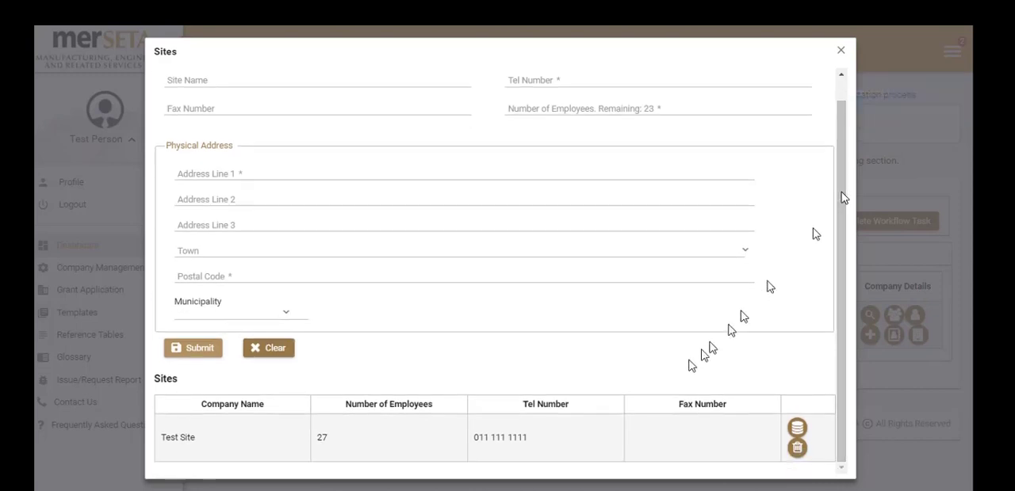
{"action": "left_click", "coordinate": [841, 52]}
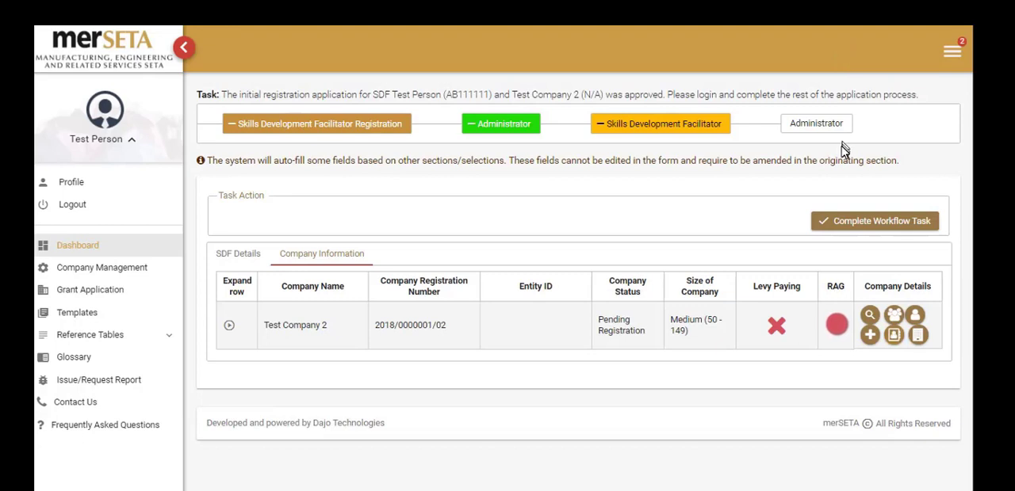
Open the employee details of Test Company 2 and expand the Employees section to its employee detail form.
{"action": "left_click", "coordinate": [896, 338]}
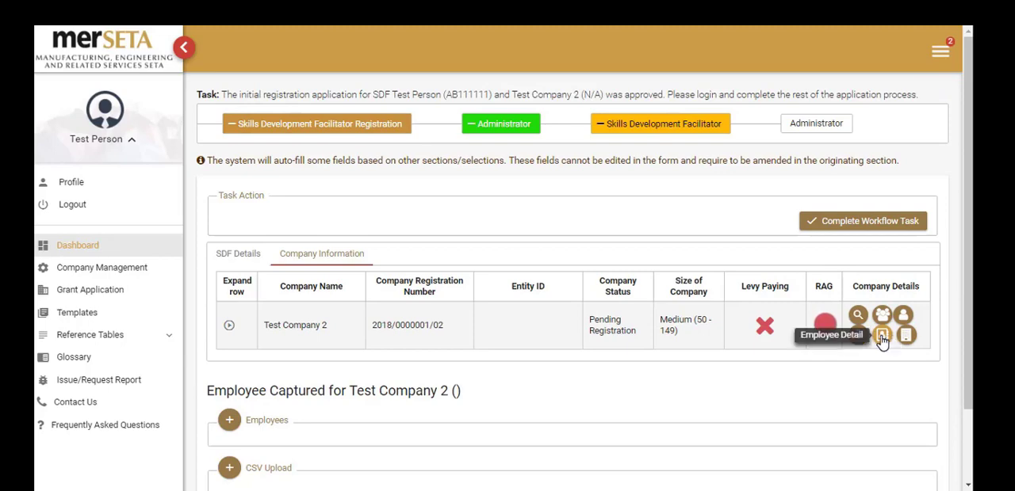
{"action": "left_click", "coordinate": [883, 339]}
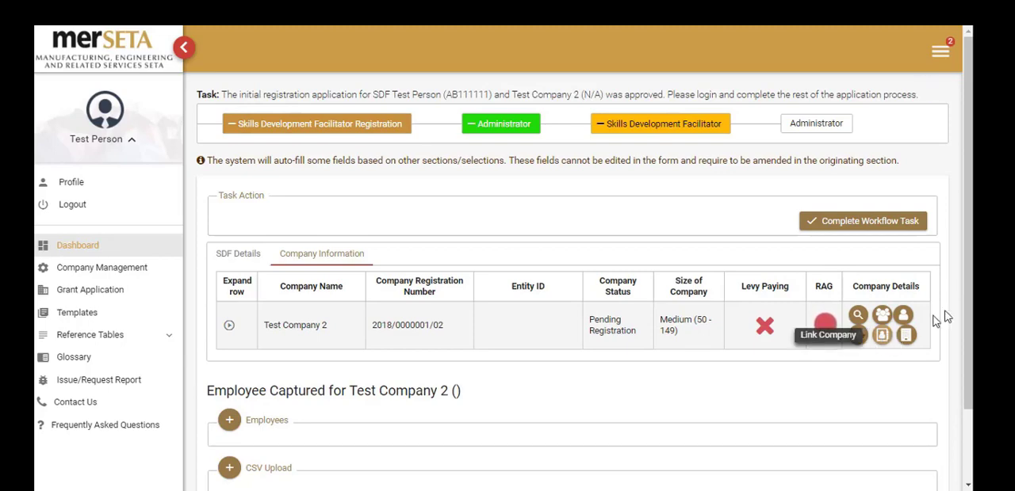
{"action": "left_click_drag", "start_coordinate": [968, 295], "coordinate": [969, 364]}
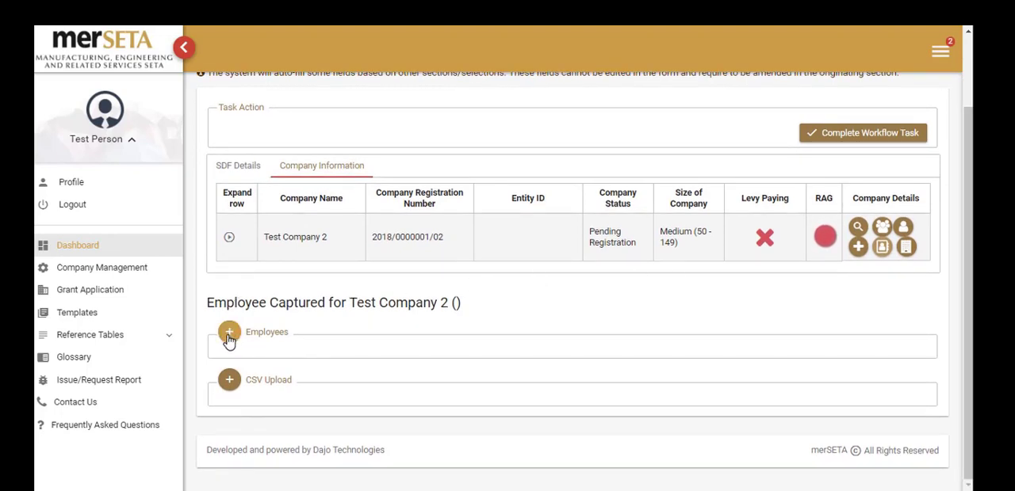
{"action": "left_click", "coordinate": [228, 339]}
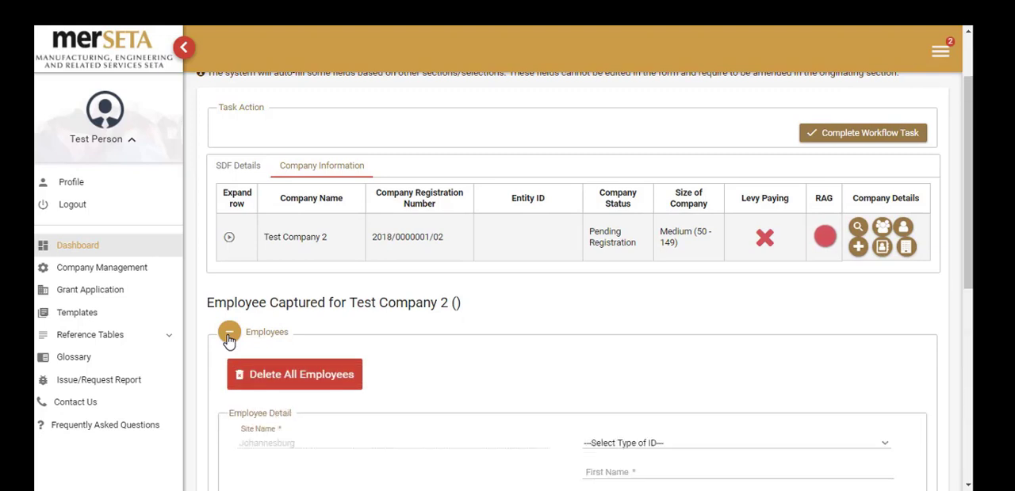
{"action": "scroll", "coordinate": [281, 309], "scroll_direction": "down", "scroll_amount": 3}
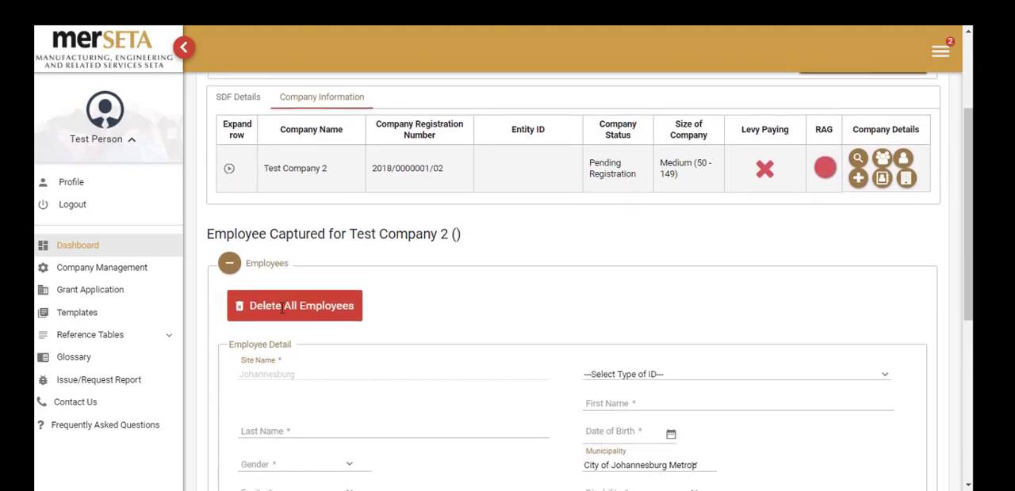
{"action": "scroll", "coordinate": [286, 307], "scroll_direction": "down", "scroll_amount": 1}
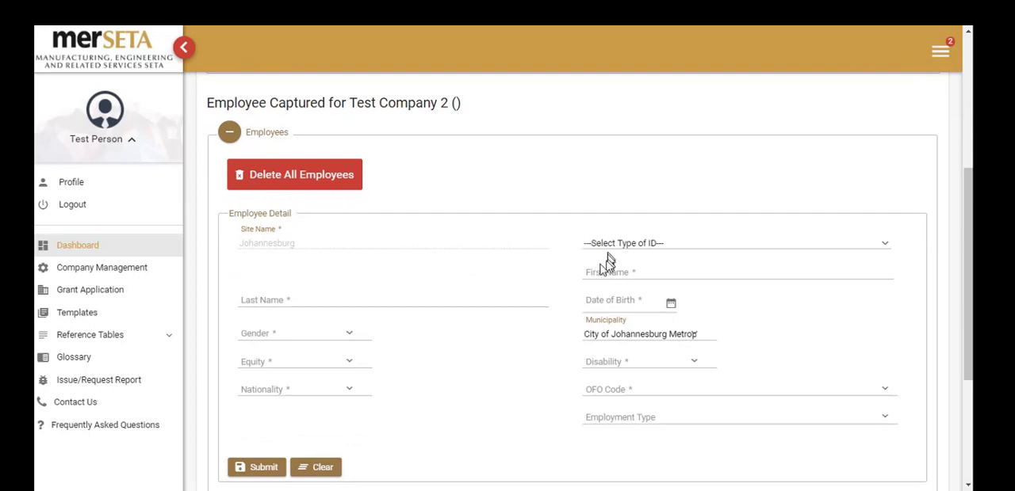
Fill in the employee's last name and first name.
{"action": "left_click", "coordinate": [313, 301]}
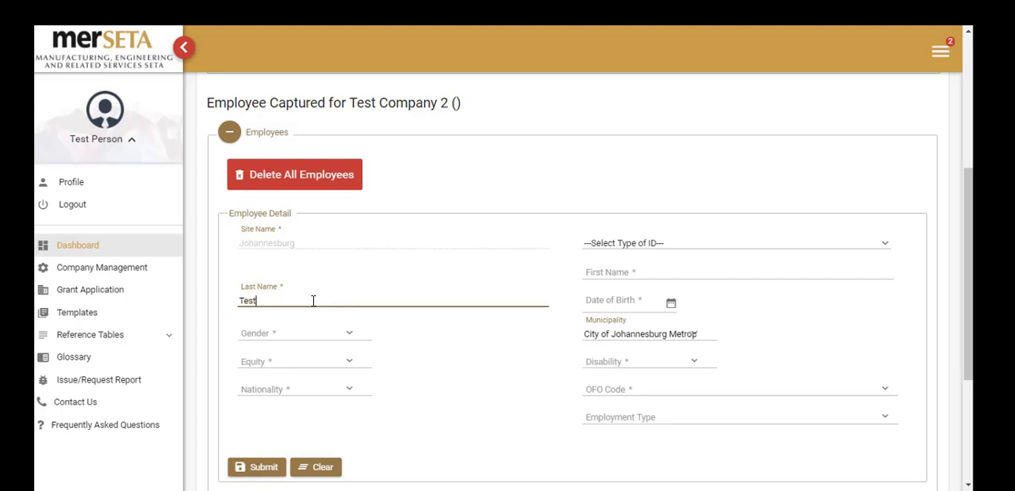
{"action": "key", "text": "Tab"}
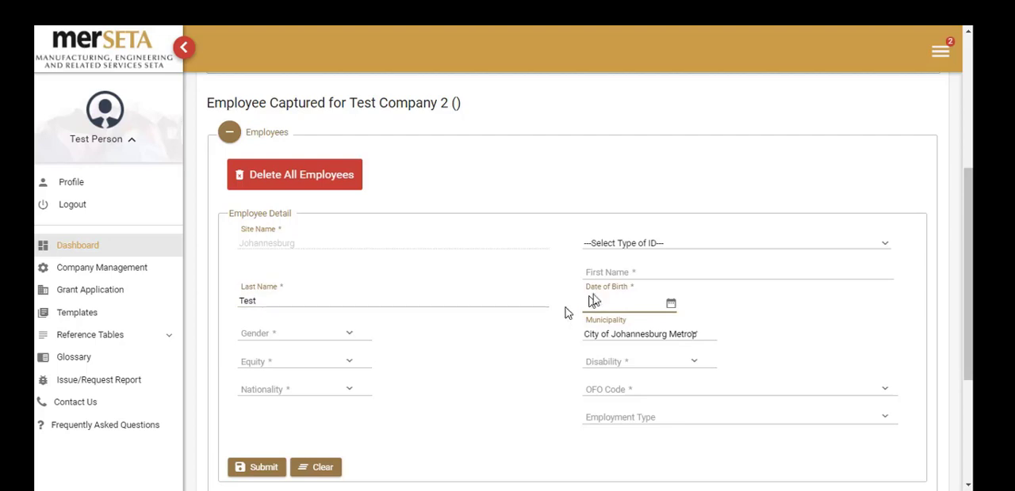
{"action": "left_click", "coordinate": [606, 270]}
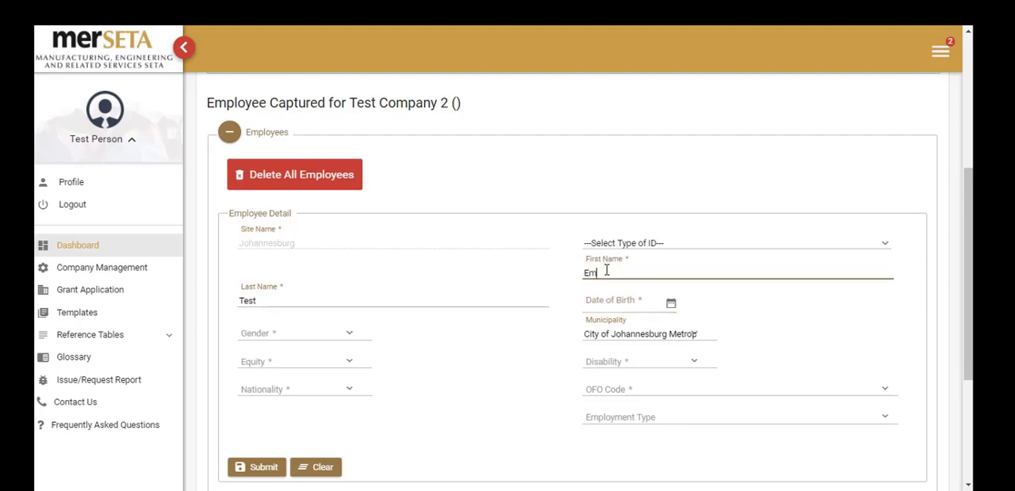
{"action": "type", "text": "Employee"}
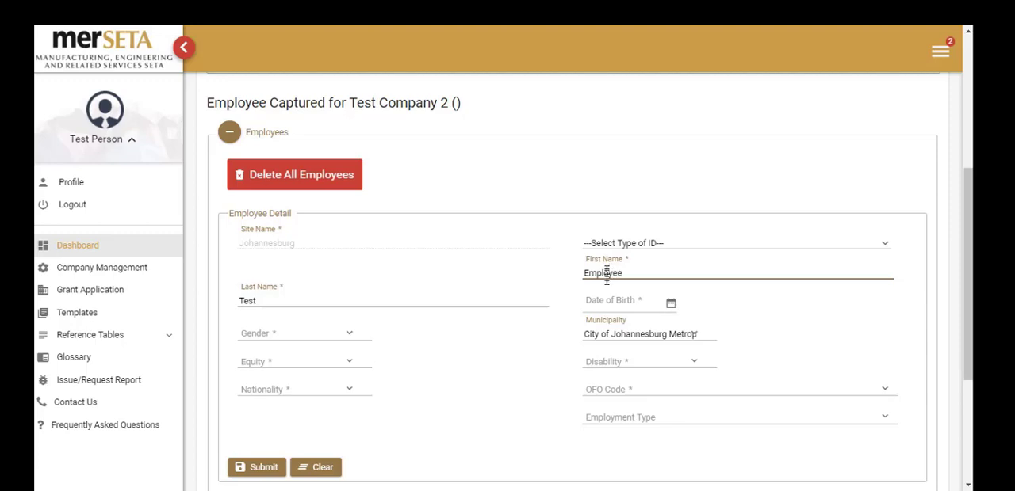
Enter the employee's date of birth in the employee detail form.
{"action": "left_click", "coordinate": [610, 307]}
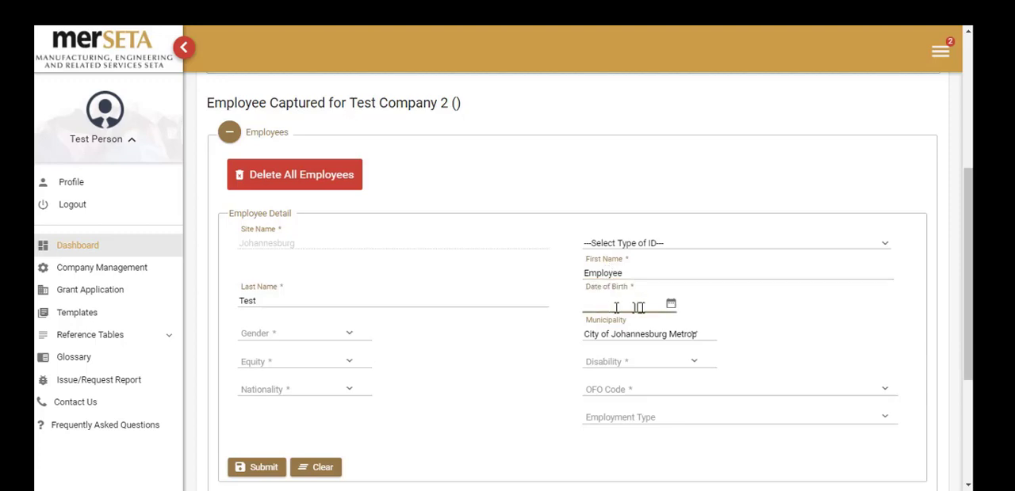
{"action": "left_click", "coordinate": [670, 304]}
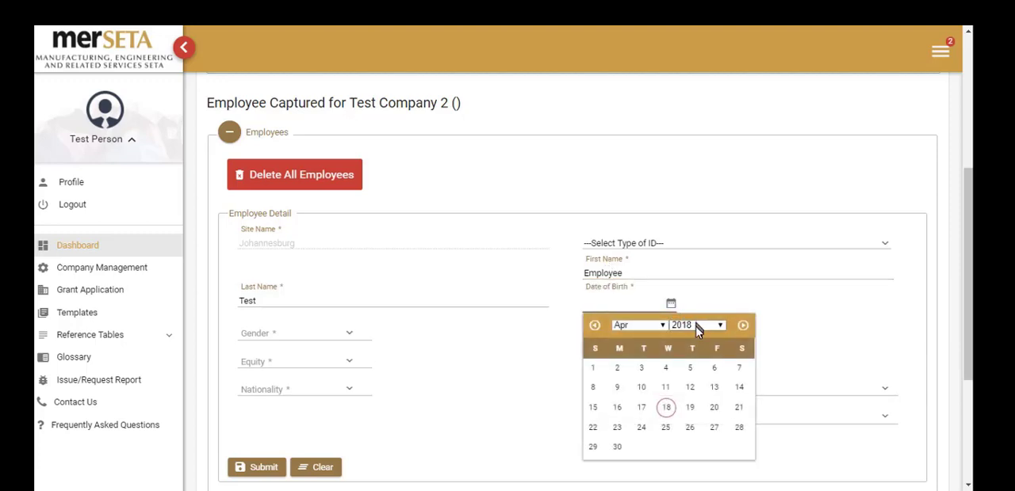
{"action": "left_click", "coordinate": [695, 326]}
{"action": "left_click_drag", "start_coordinate": [719, 303], "coordinate": [720, 268]}
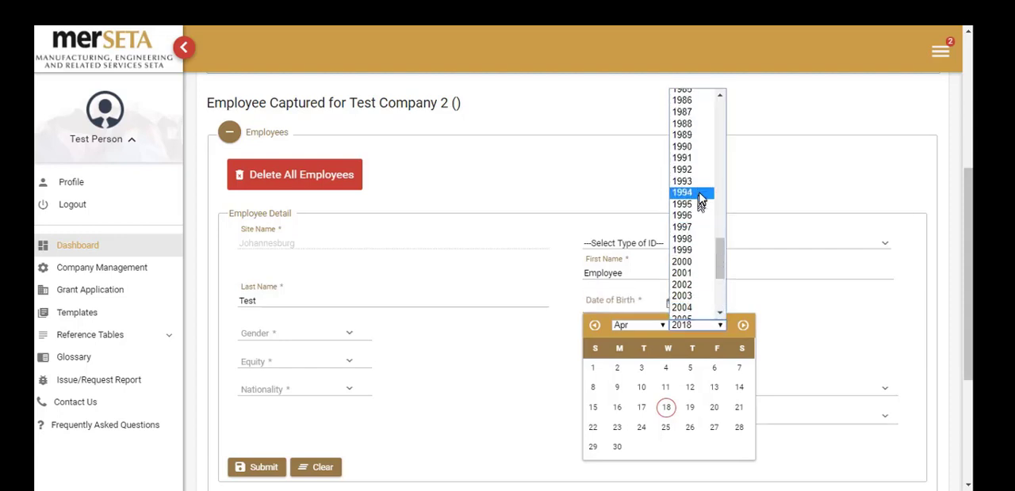
{"action": "left_click", "coordinate": [690, 147]}
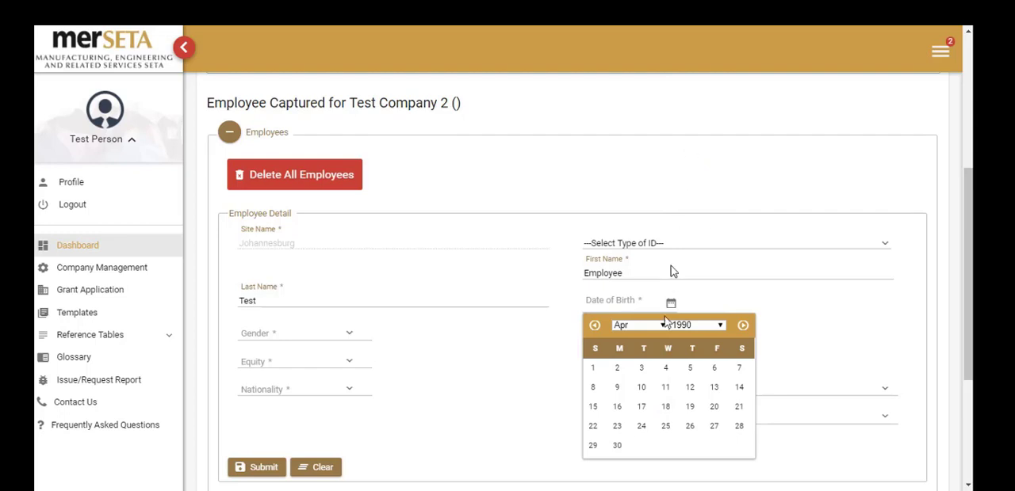
{"action": "left_click", "coordinate": [666, 408]}
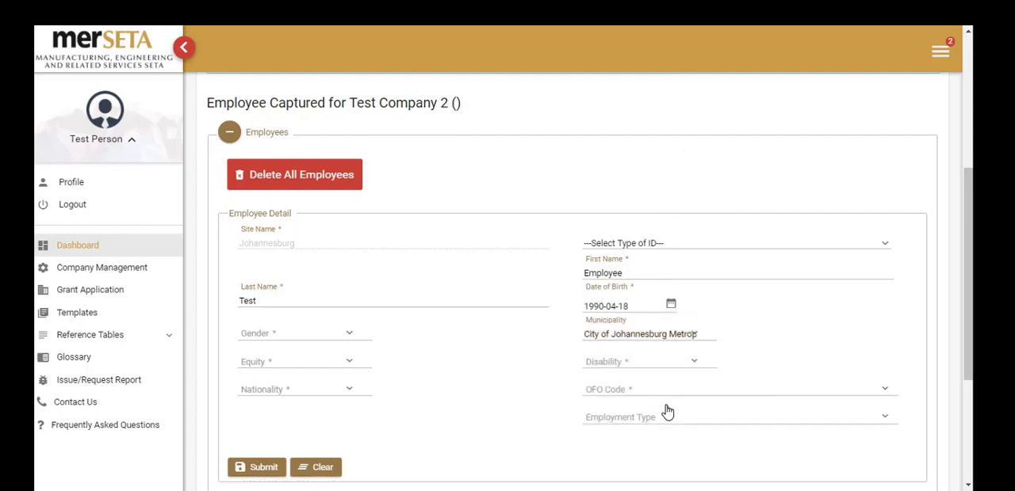
Set the employee's gender to Female, equity to White and disability to None.
{"action": "left_click", "coordinate": [348, 331]}
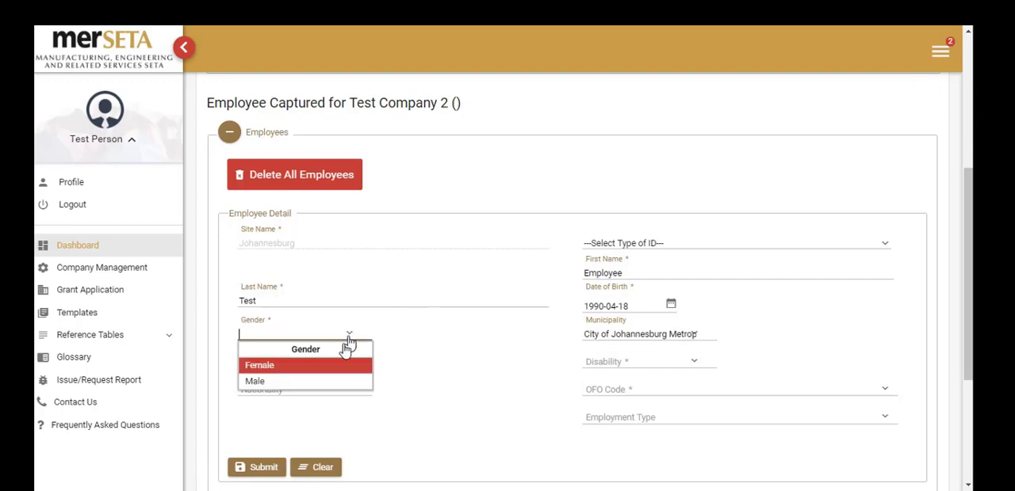
{"action": "left_click", "coordinate": [332, 367]}
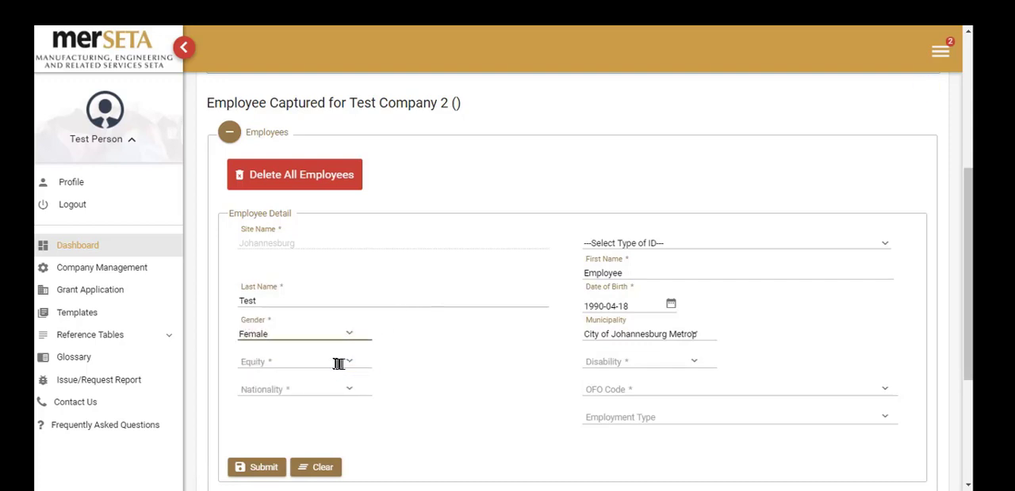
{"action": "left_click", "coordinate": [351, 369]}
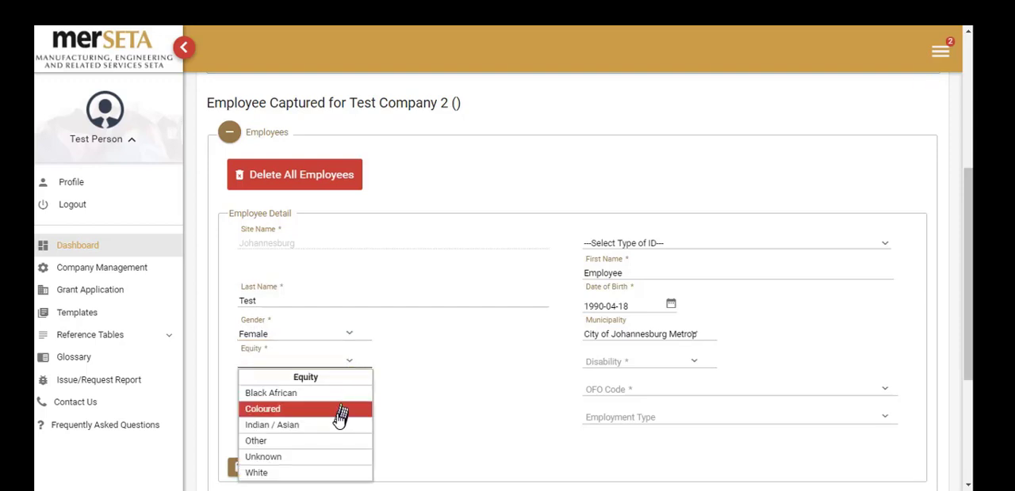
{"action": "left_click", "coordinate": [321, 473]}
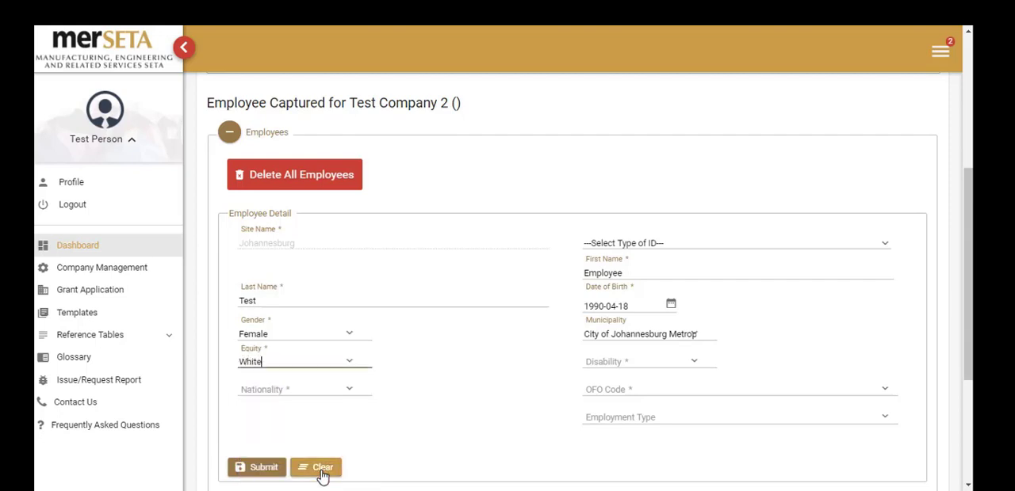
{"action": "left_click", "coordinate": [694, 367]}
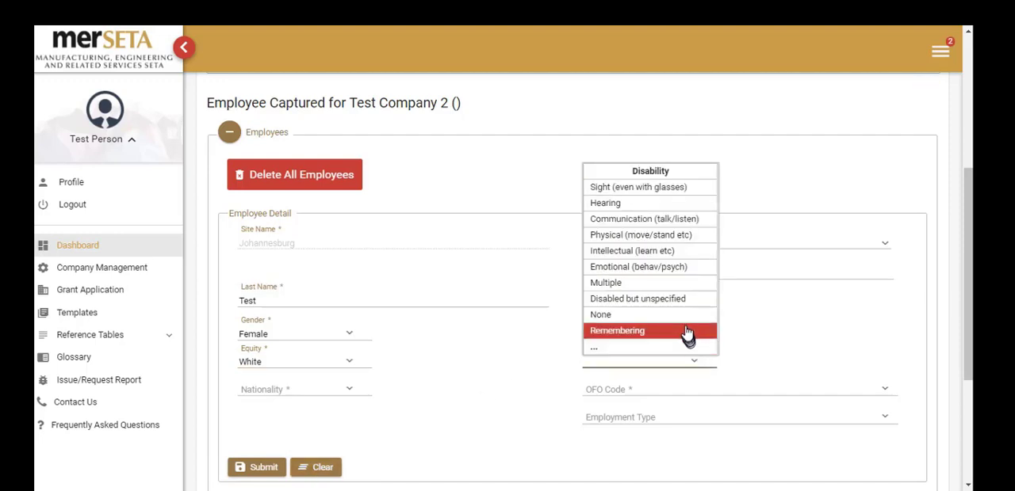
{"action": "left_click", "coordinate": [686, 329]}
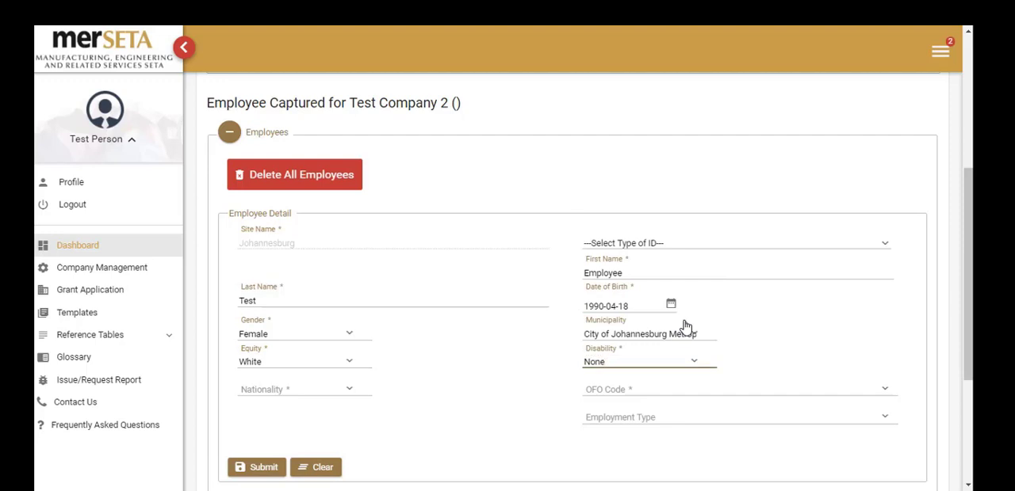
Set the employee's nationality to South Africa.
{"action": "left_click", "coordinate": [349, 394]}
{"action": "left_click", "coordinate": [349, 394]}
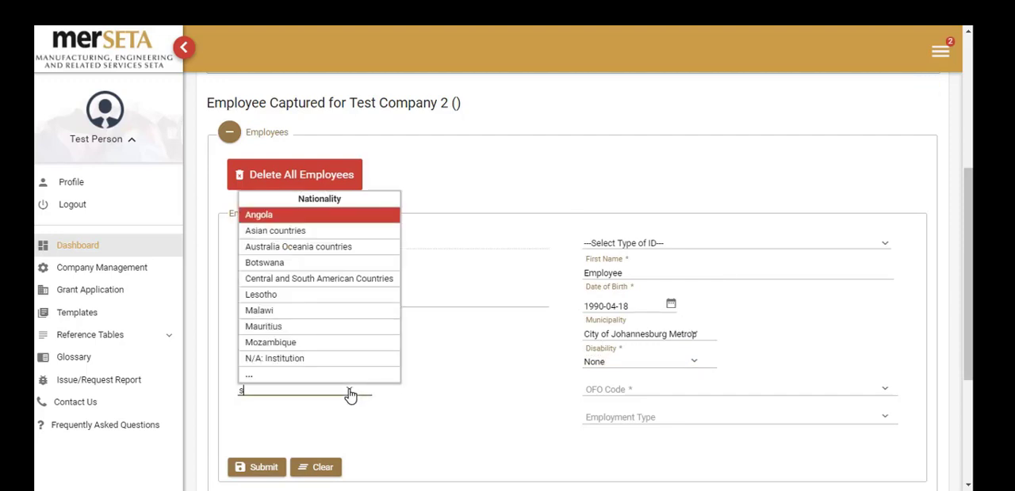
{"action": "type", "text": "south"}
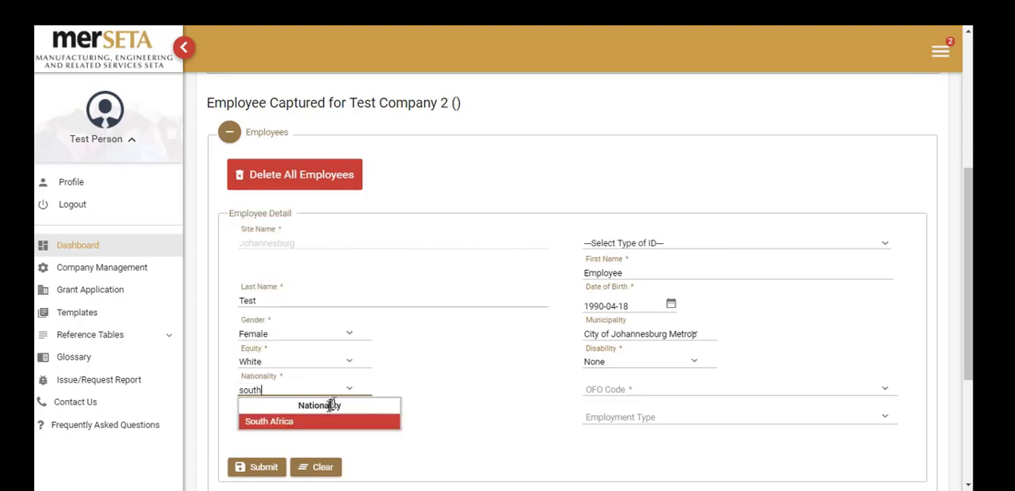
{"action": "left_click", "coordinate": [306, 422]}
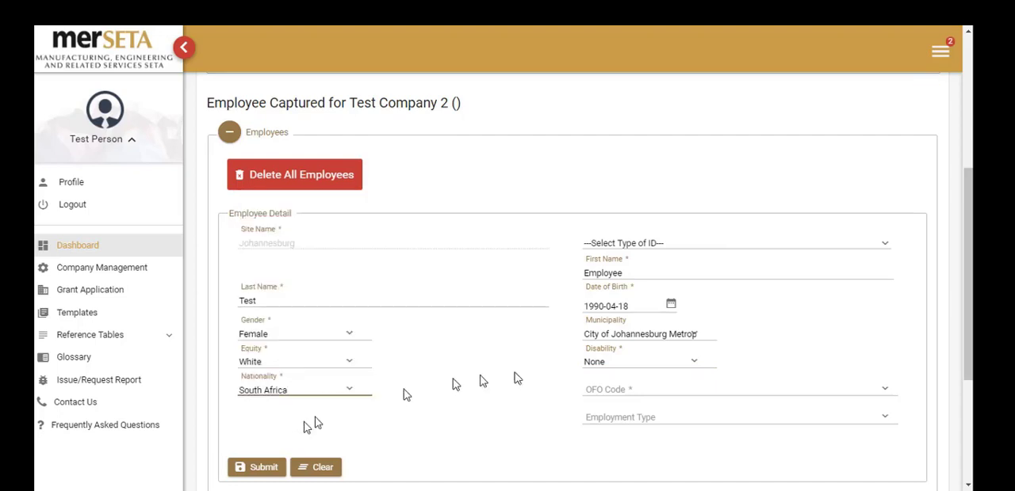
Set the employee's OFO Code to Account Manager (Communications Consultancy).
{"action": "left_click", "coordinate": [632, 391]}
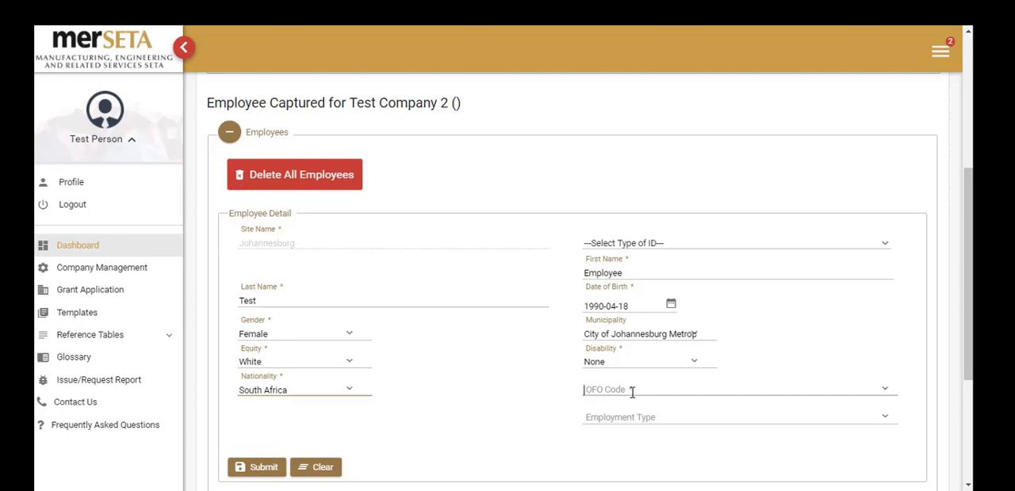
{"action": "left_click", "coordinate": [886, 395]}
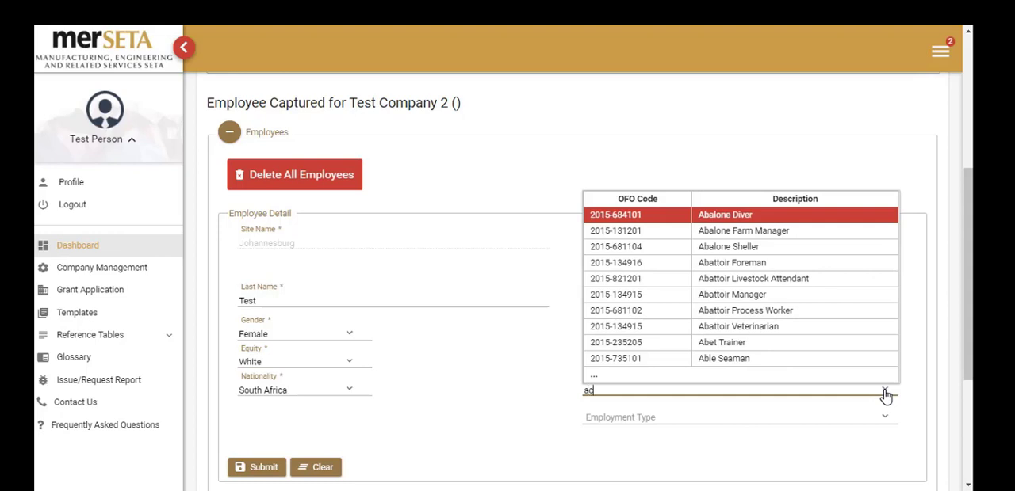
{"action": "type", "text": "accou"}
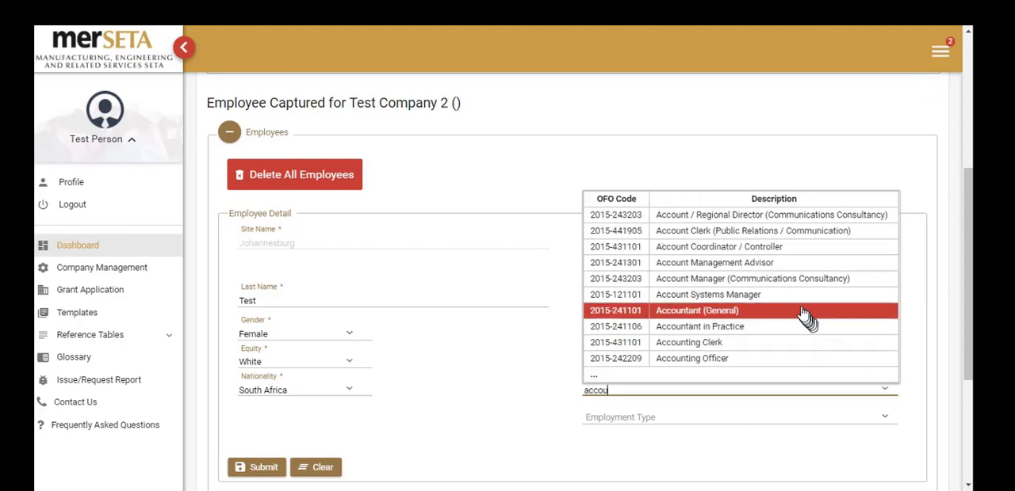
{"action": "left_click", "coordinate": [760, 280]}
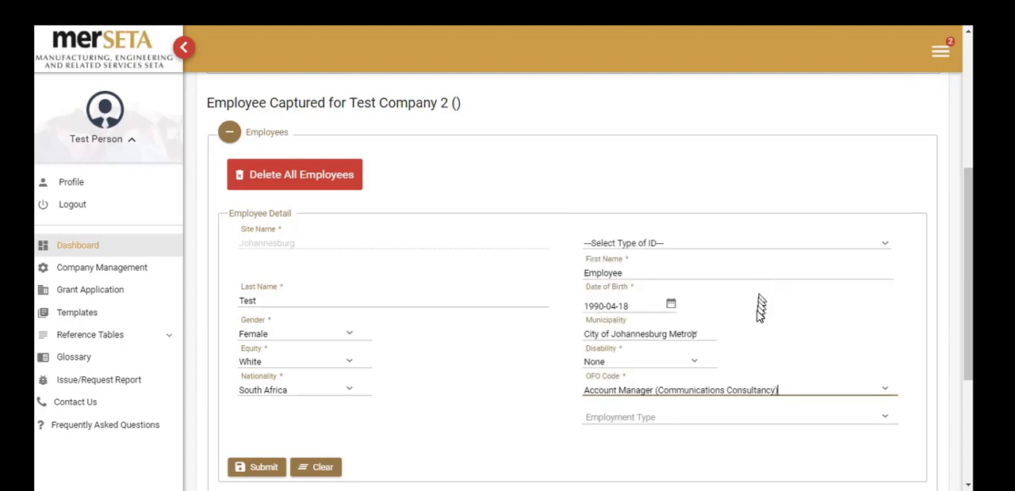
Set the employment type to Permanent Employment and submit the employee record.
{"action": "scroll", "coordinate": [759, 313], "scroll_direction": "down", "scroll_amount": 1}
{"action": "left_click", "coordinate": [698, 383]}
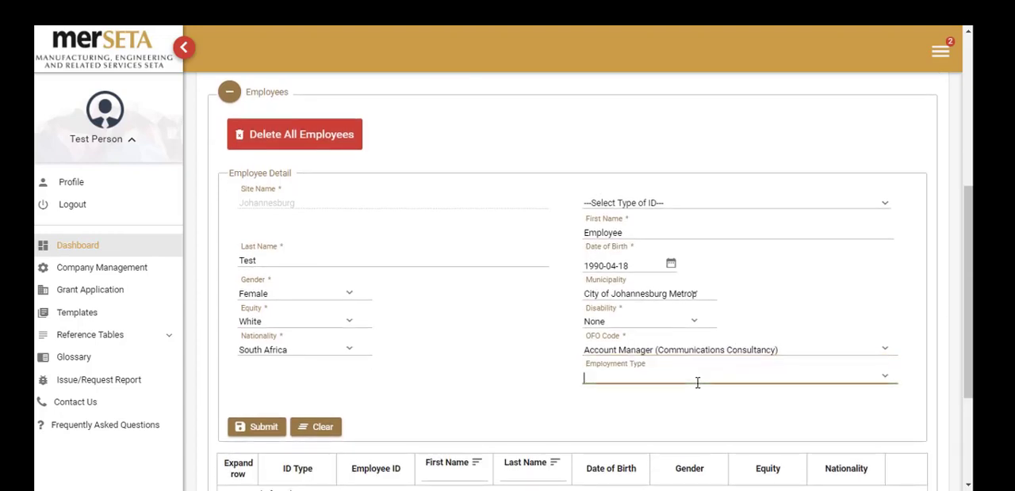
{"action": "left_click", "coordinate": [885, 383]}
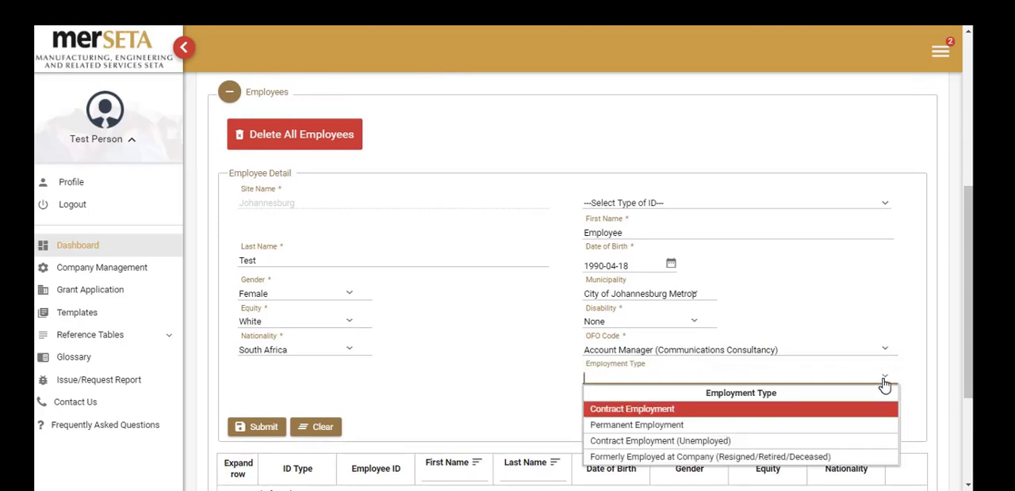
{"action": "left_click", "coordinate": [850, 428]}
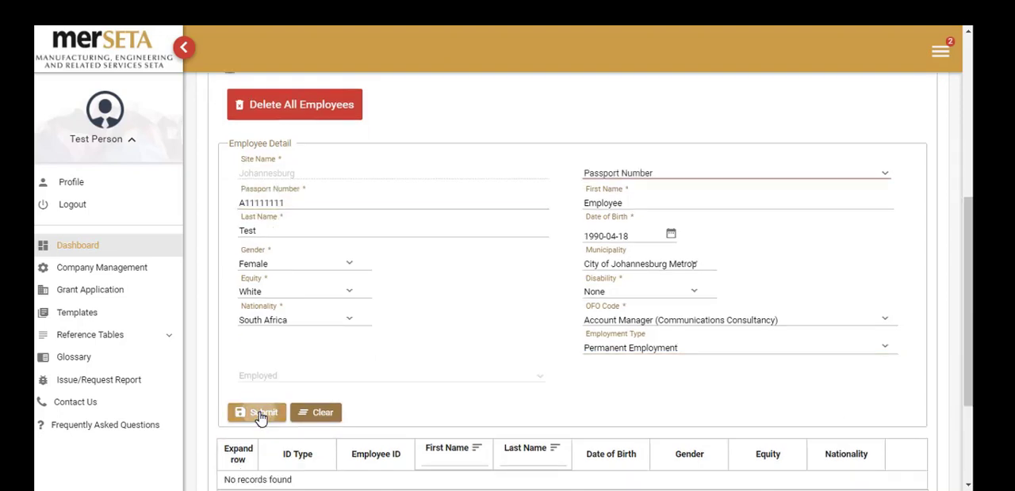
{"action": "left_click", "coordinate": [260, 415]}
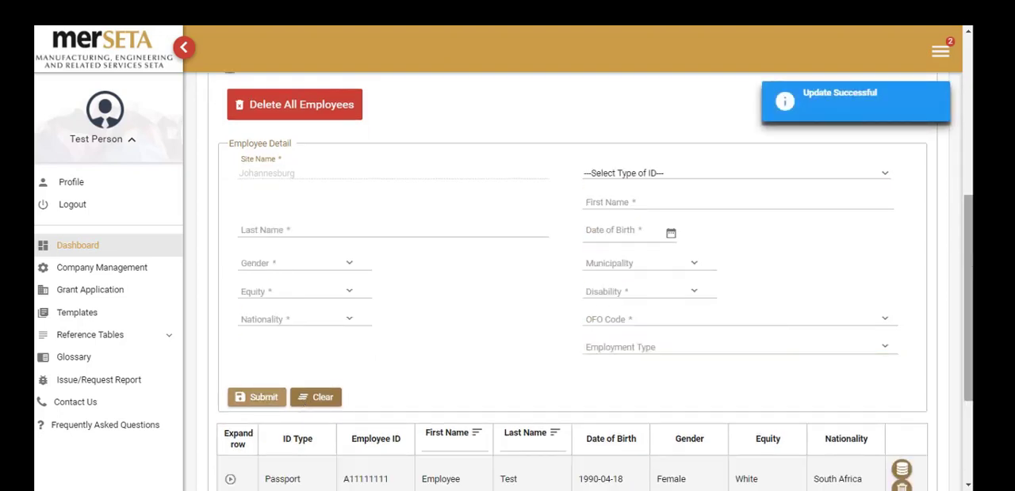
Collapse the Employees section and expand the CSV Upload section for Test Company 2.
{"action": "left_click_drag", "start_coordinate": [971, 262], "coordinate": [970, 304]}
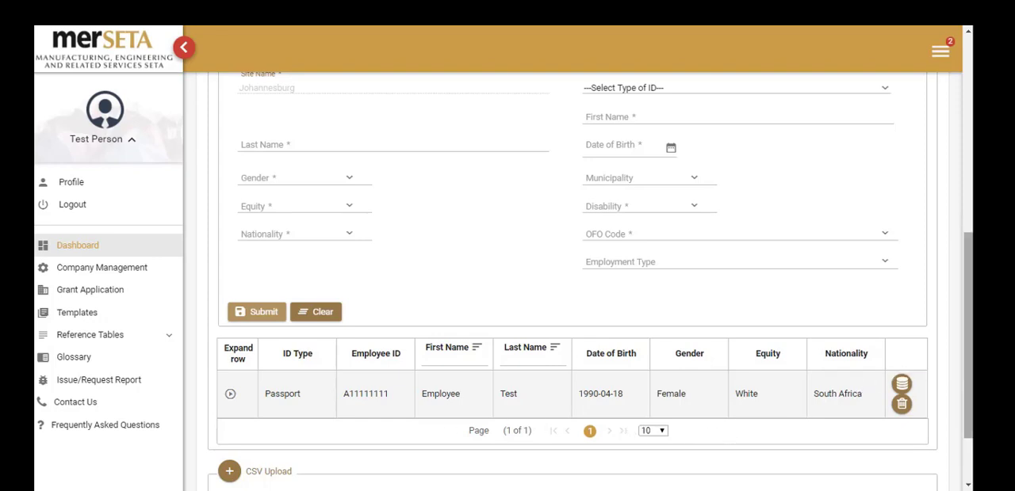
{"action": "left_click_drag", "start_coordinate": [968, 370], "coordinate": [966, 291]}
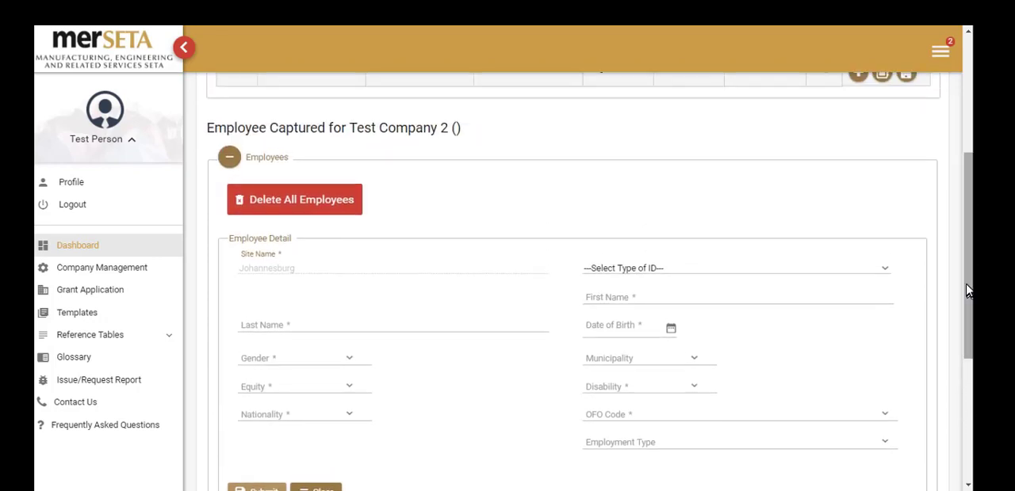
{"action": "left_click", "coordinate": [227, 160]}
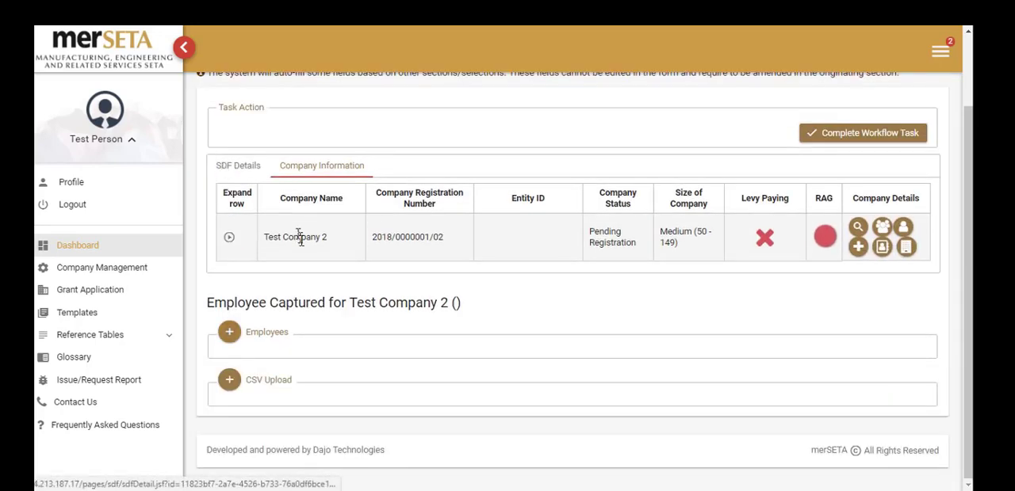
{"action": "left_click", "coordinate": [229, 384]}
{"action": "scroll", "coordinate": [228, 385], "scroll_direction": "down", "scroll_amount": 1}
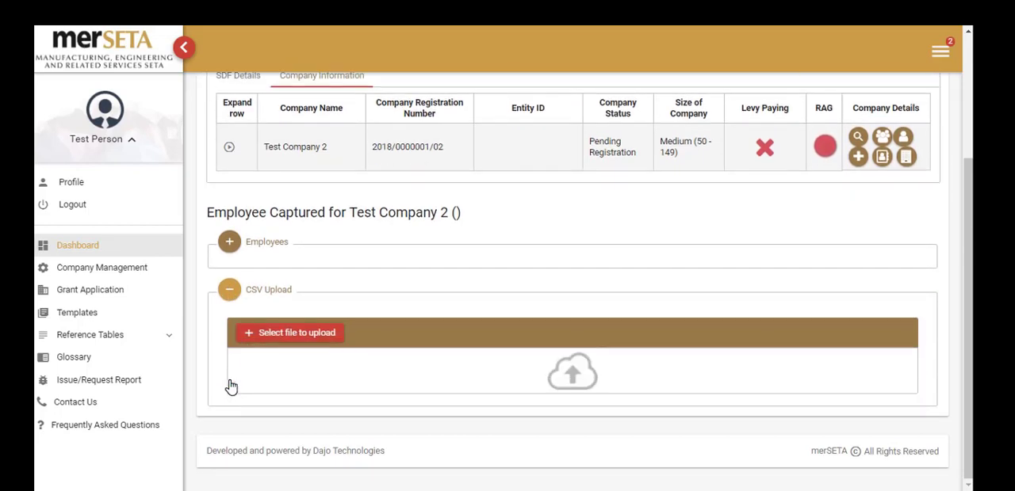
Upload the file Employee CSV Import.csv_V1.csv to import the company's employees.
{"action": "left_click", "coordinate": [290, 329]}
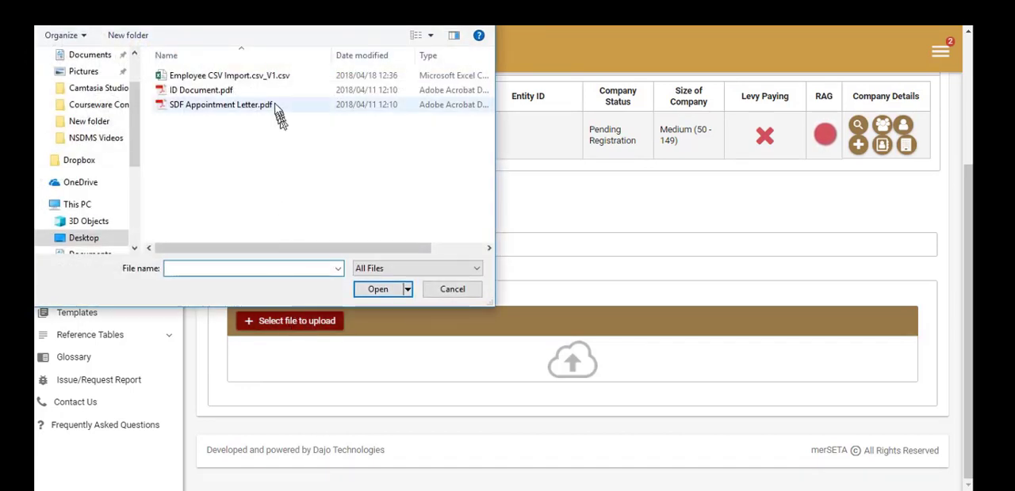
{"action": "left_click", "coordinate": [269, 80]}
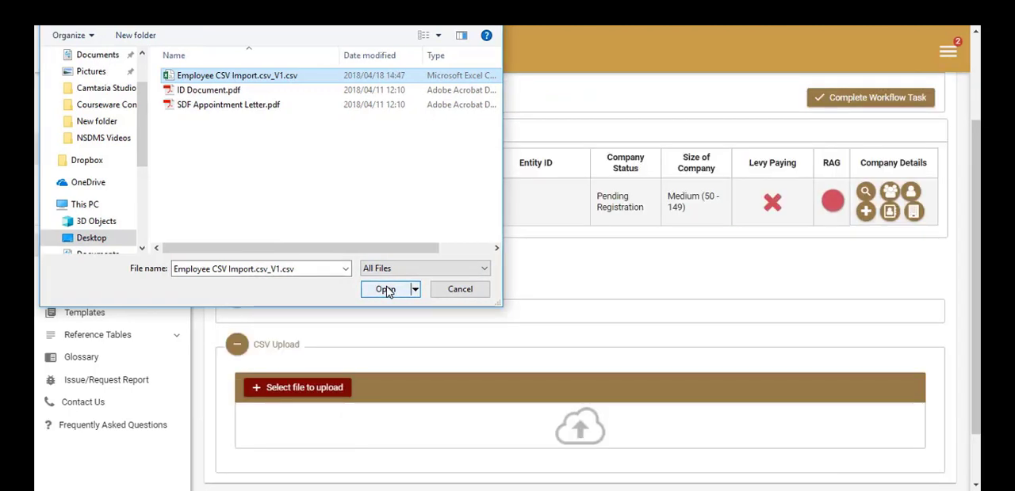
{"action": "left_click", "coordinate": [385, 289]}
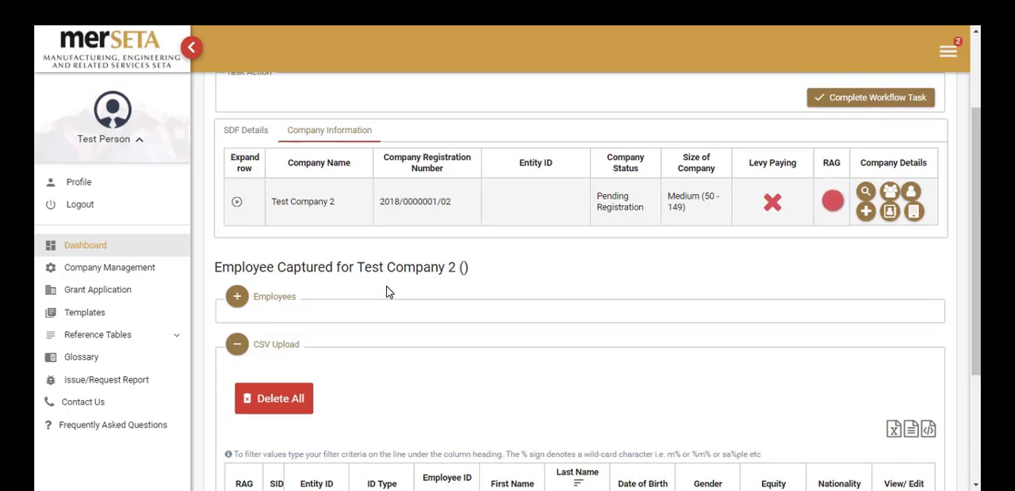
Show the data errors of the flagged employee row in the CSV Upload table.
{"action": "scroll", "coordinate": [975, 202], "scroll_direction": "down", "scroll_amount": 2}
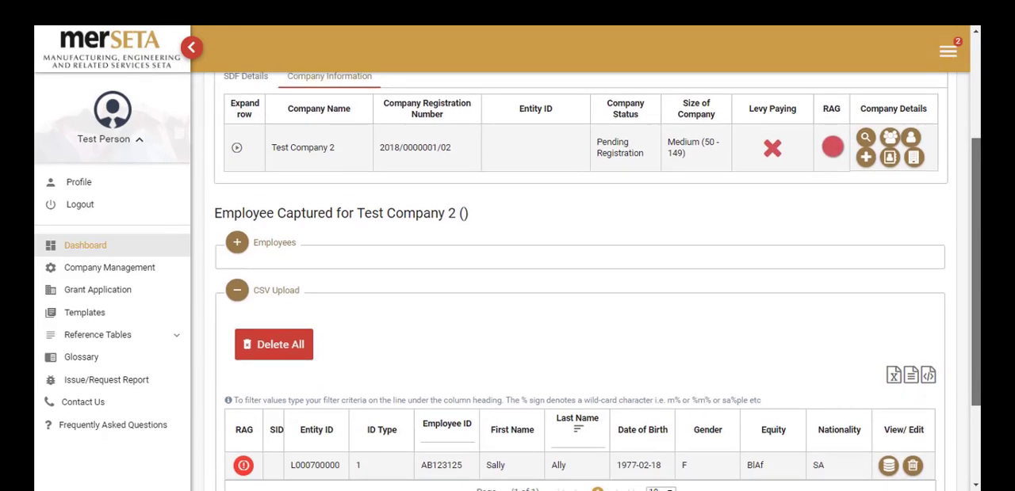
{"action": "scroll", "coordinate": [579, 282], "scroll_direction": "down", "scroll_amount": 3}
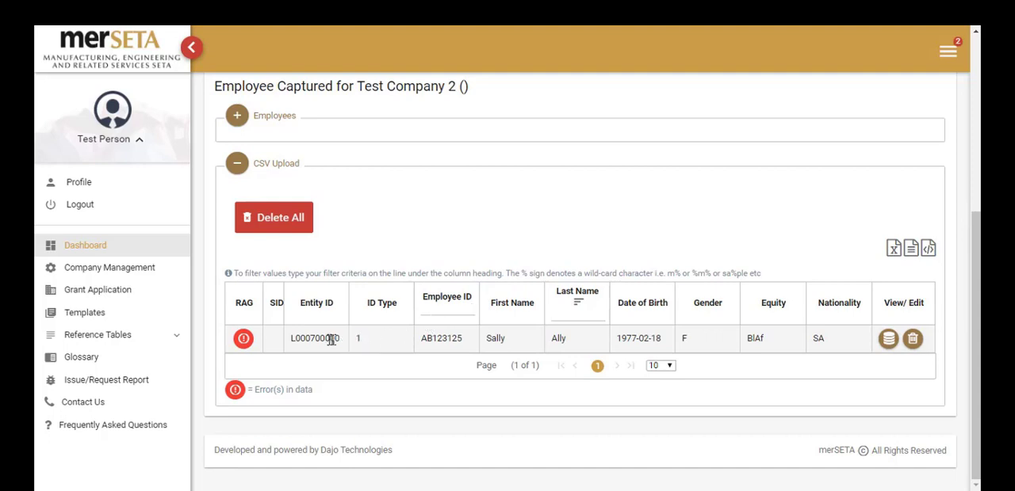
{"action": "left_click", "coordinate": [243, 342]}
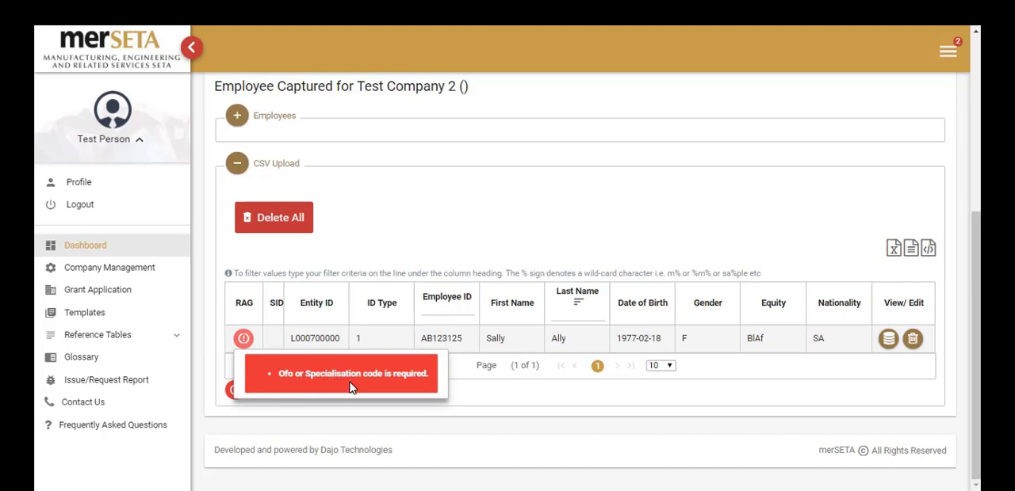
{"action": "left_click", "coordinate": [889, 340]}
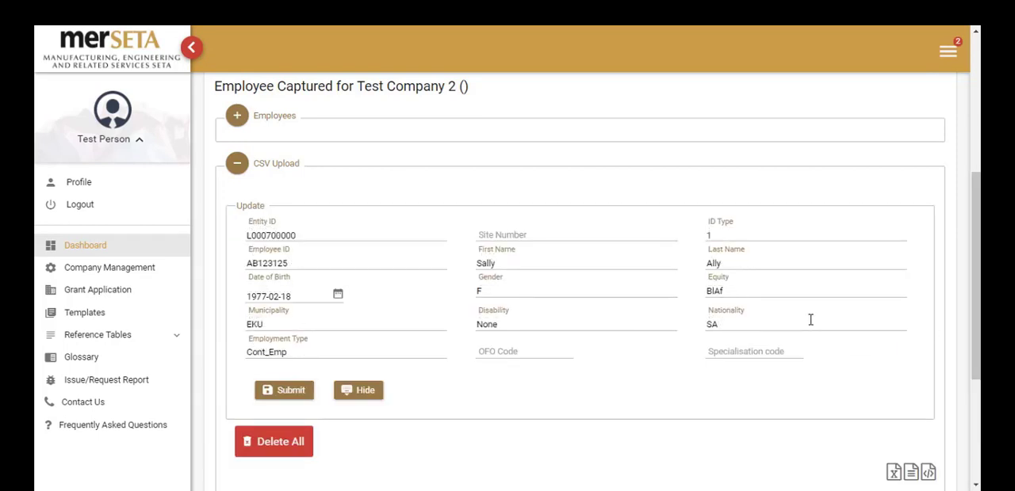
{"action": "left_click", "coordinate": [508, 354]}
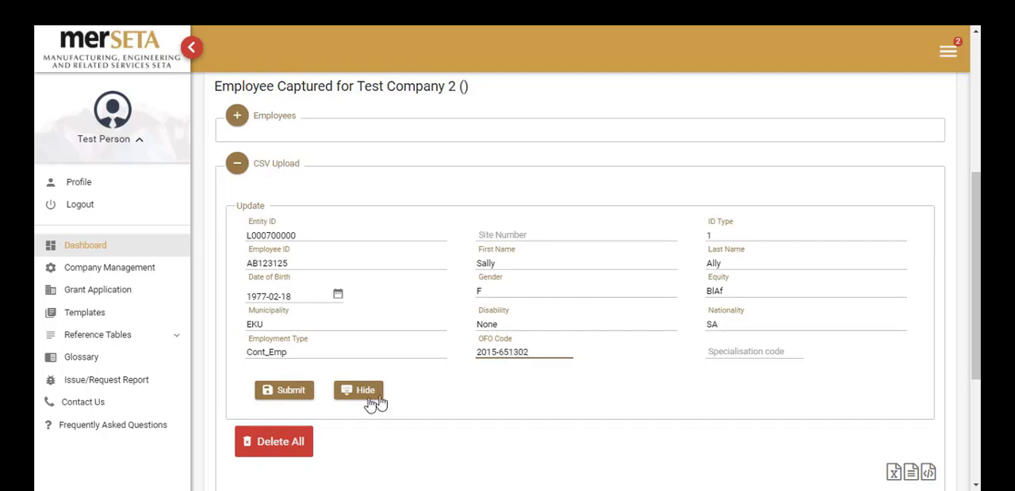
{"action": "left_click", "coordinate": [290, 391]}
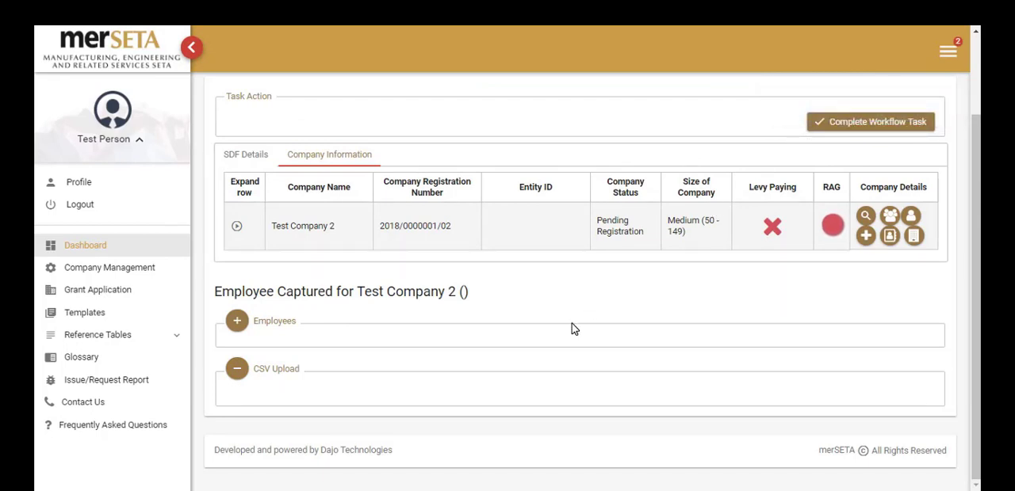
Expand the Employees section, look through the list of captured employees, and collapse the section again.
{"action": "left_click", "coordinate": [236, 325]}
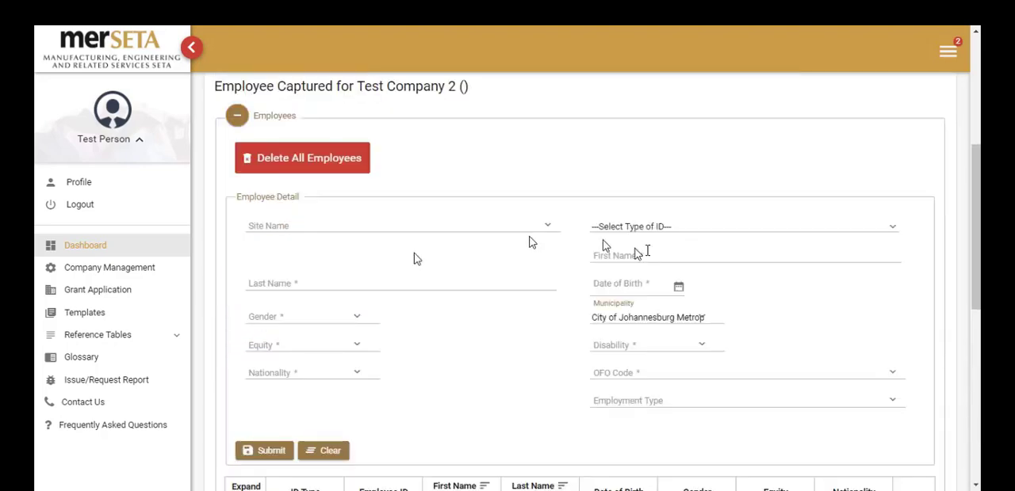
{"action": "left_click_drag", "start_coordinate": [979, 242], "coordinate": [979, 371]}
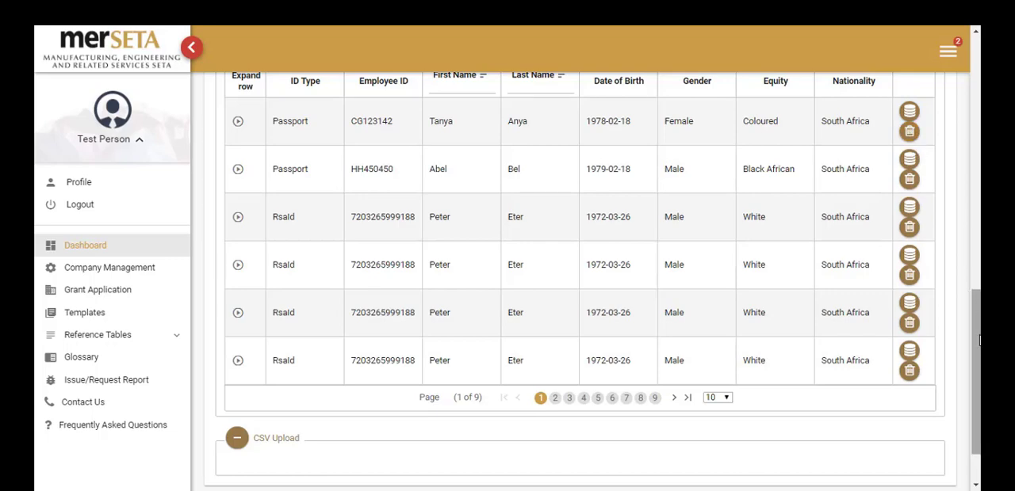
{"action": "left_click_drag", "start_coordinate": [976, 331], "coordinate": [975, 164]}
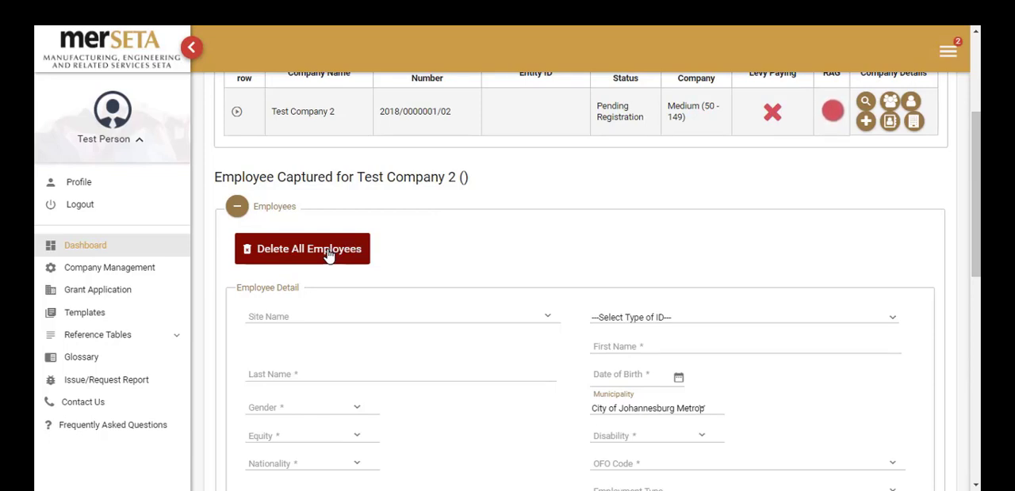
{"action": "left_click", "coordinate": [236, 213]}
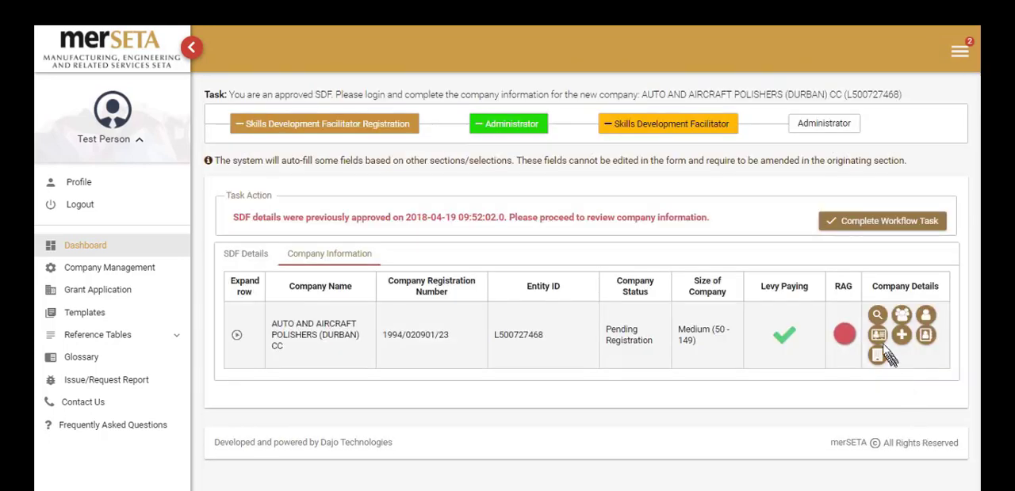
Open the Training Committee details of AUTO AND AIRCRAFT POLISHERS (DURBAN) CC.
{"action": "left_click", "coordinate": [877, 339]}
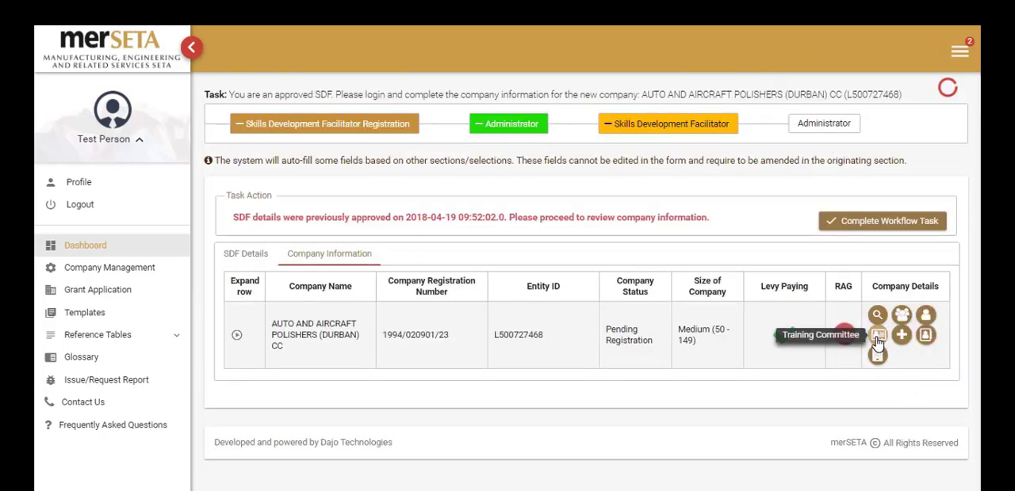
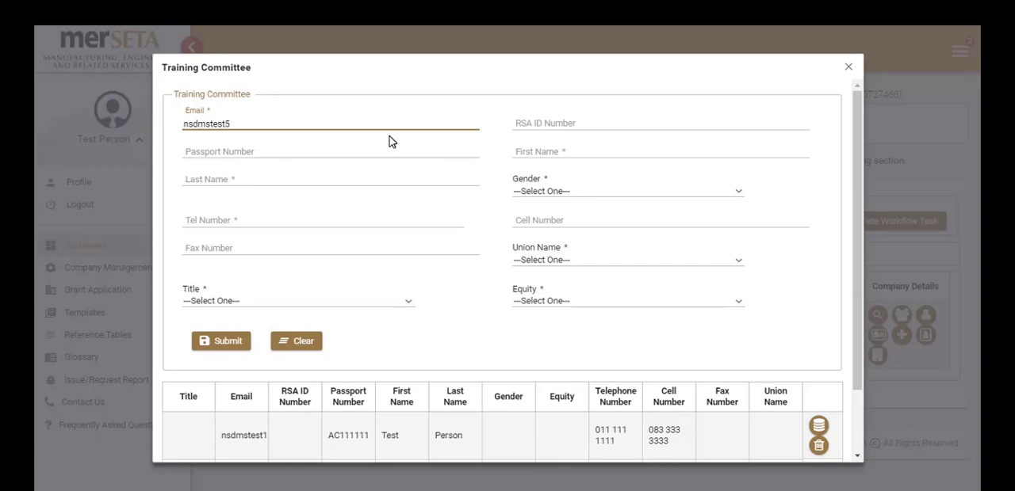
Enter the new training committee member's email, passport number, first name and last name, and set the gender to Female.
{"action": "type", "text": "@cuvox.de"}
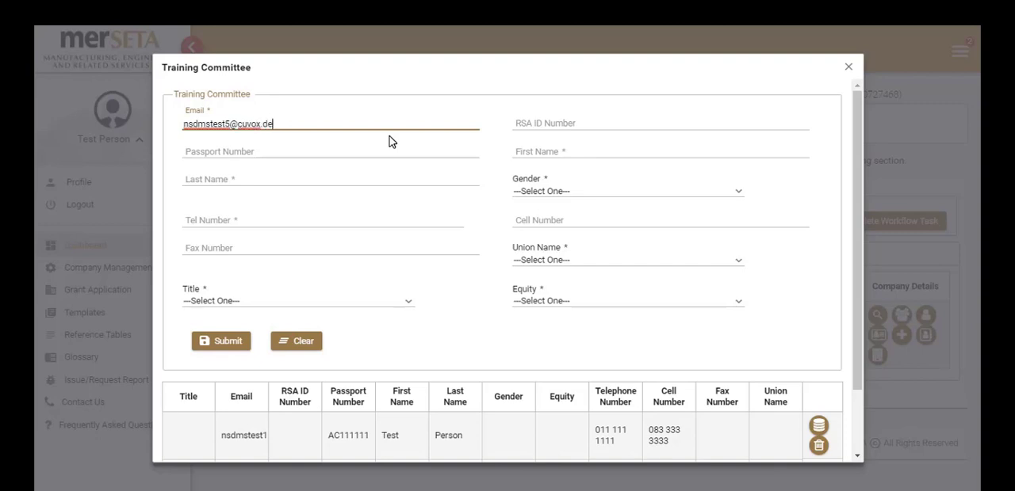
{"action": "left_click", "coordinate": [344, 151]}
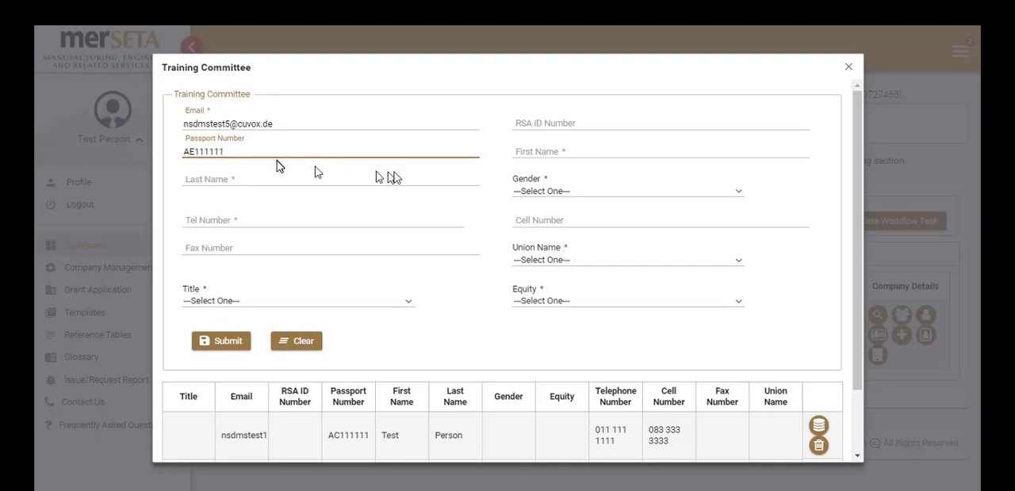
{"action": "left_click", "coordinate": [568, 148]}
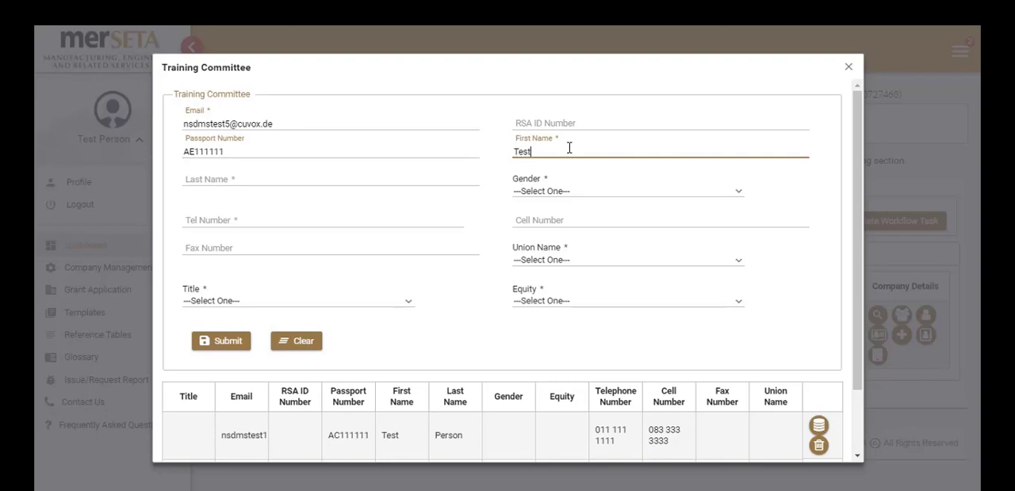
{"action": "key", "text": "Tab"}
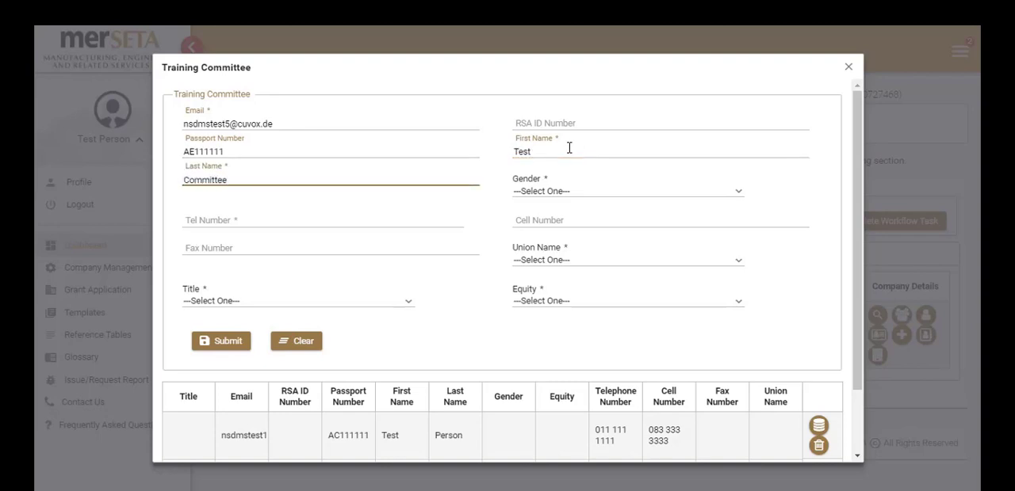
{"action": "left_click", "coordinate": [555, 195]}
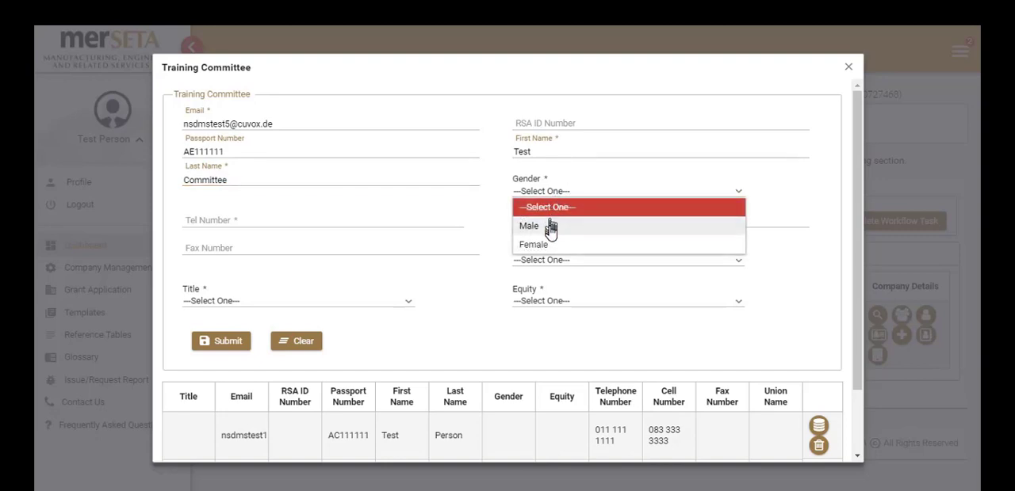
{"action": "left_click", "coordinate": [542, 245]}
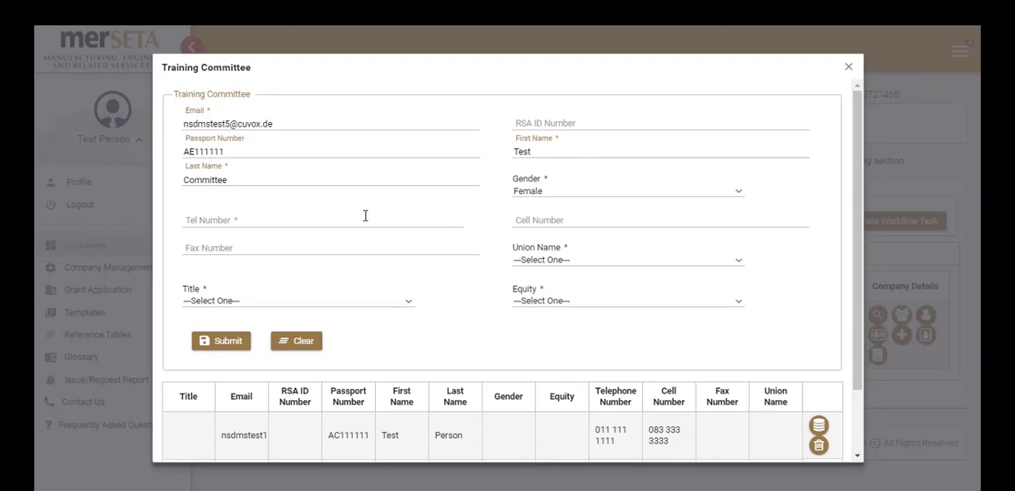
Fill in the committee member's telephone number and cell number.
{"action": "left_click", "coordinate": [365, 215]}
{"action": "type", "text": "11 111 1111"}
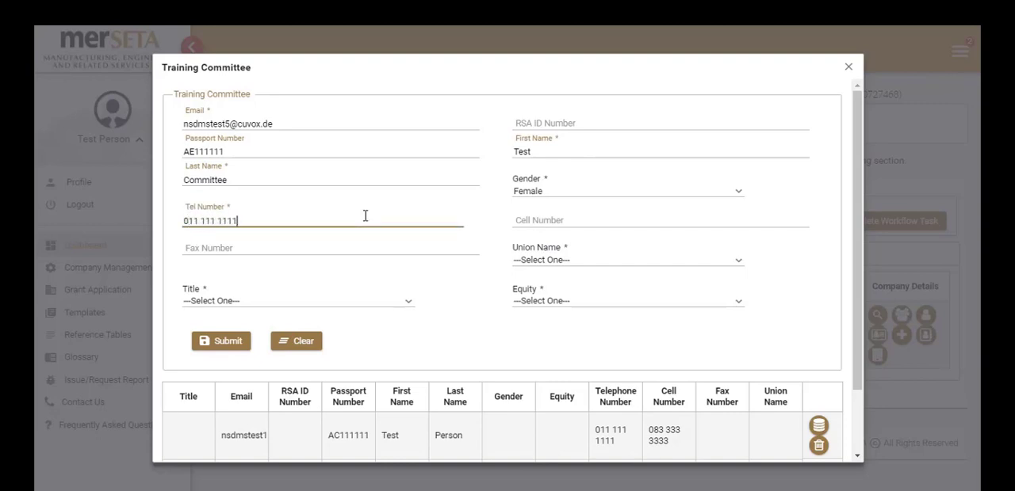
{"action": "key", "text": "Tab"}
{"action": "type", "text": "83 "}
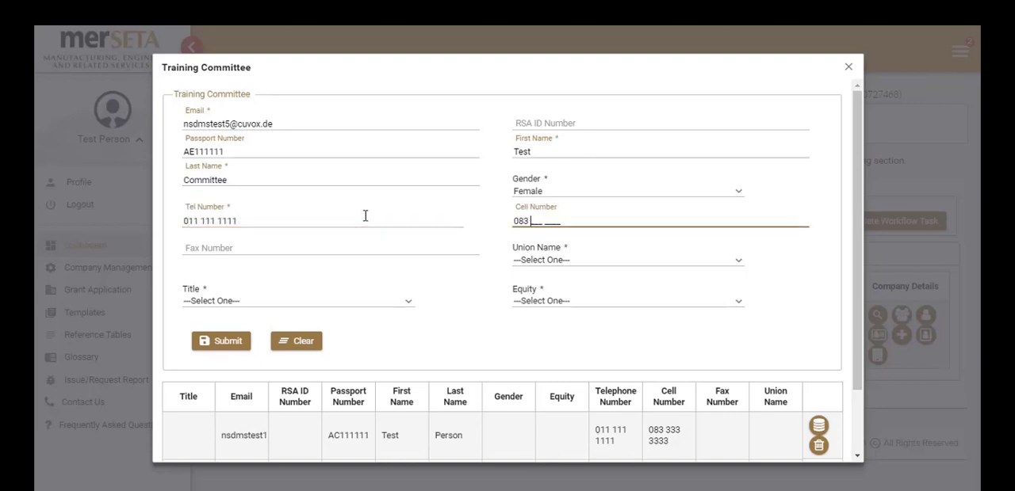
{"action": "type", "text": "333 3333"}
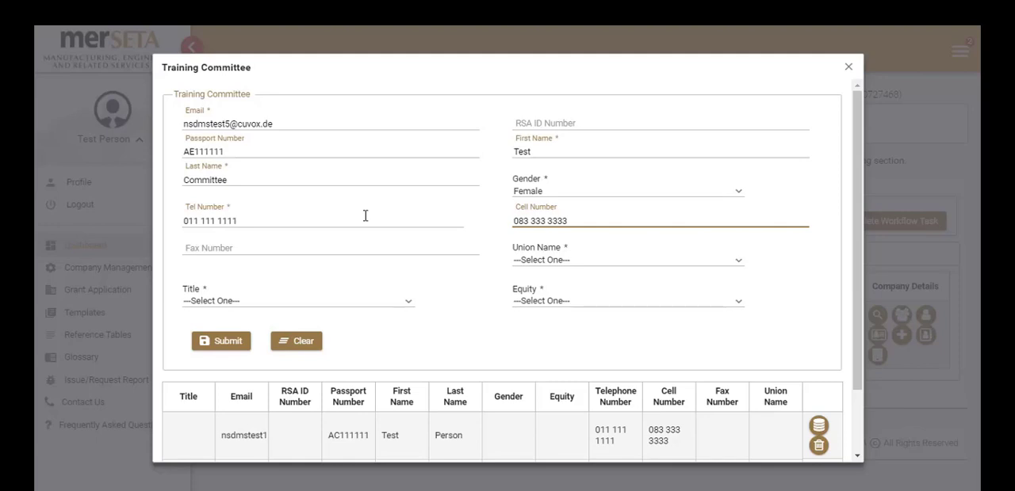
Set the union to Metal and Electrical Workers Union of South Africa (MEWUSA), title Dr and equity Indian / Asian, then submit the member and close the form.
{"action": "left_click", "coordinate": [540, 264]}
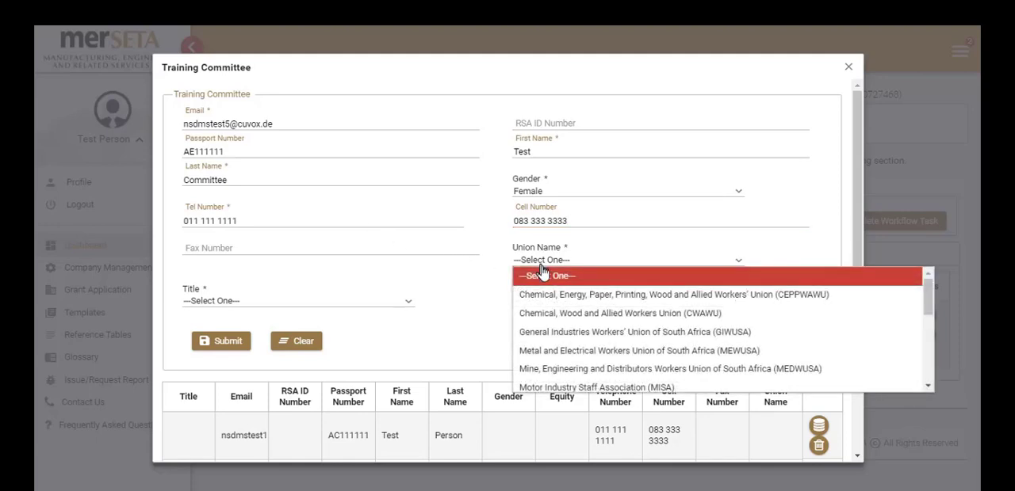
{"action": "left_click", "coordinate": [568, 351]}
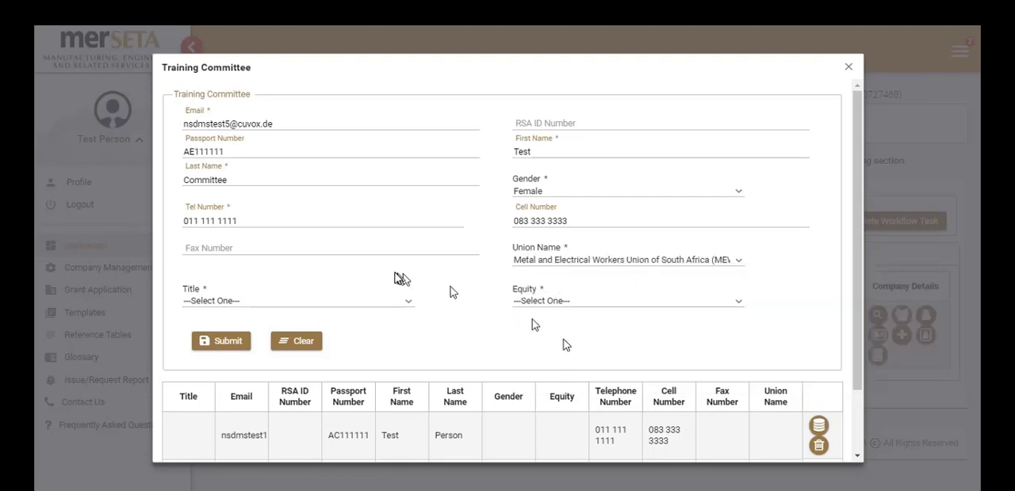
{"action": "left_click", "coordinate": [404, 307]}
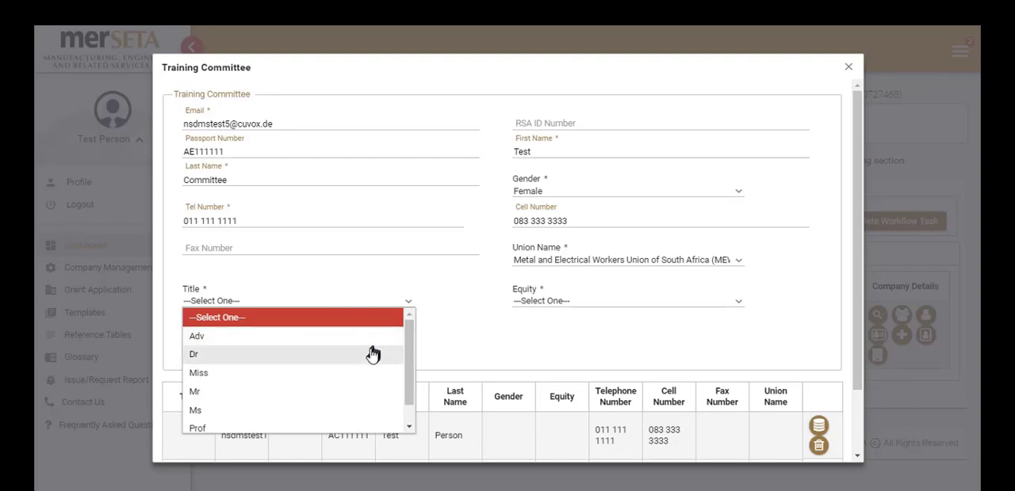
{"action": "left_click", "coordinate": [367, 354]}
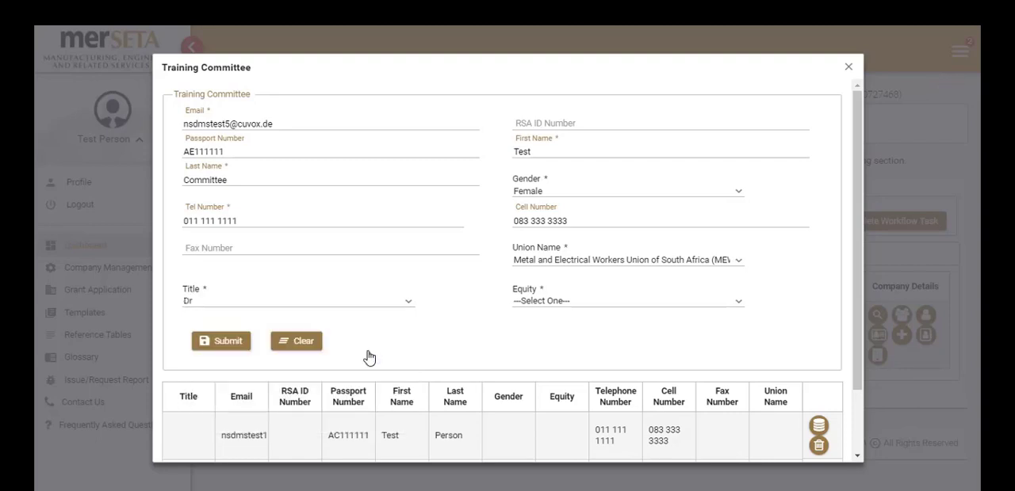
{"action": "left_click", "coordinate": [567, 306]}
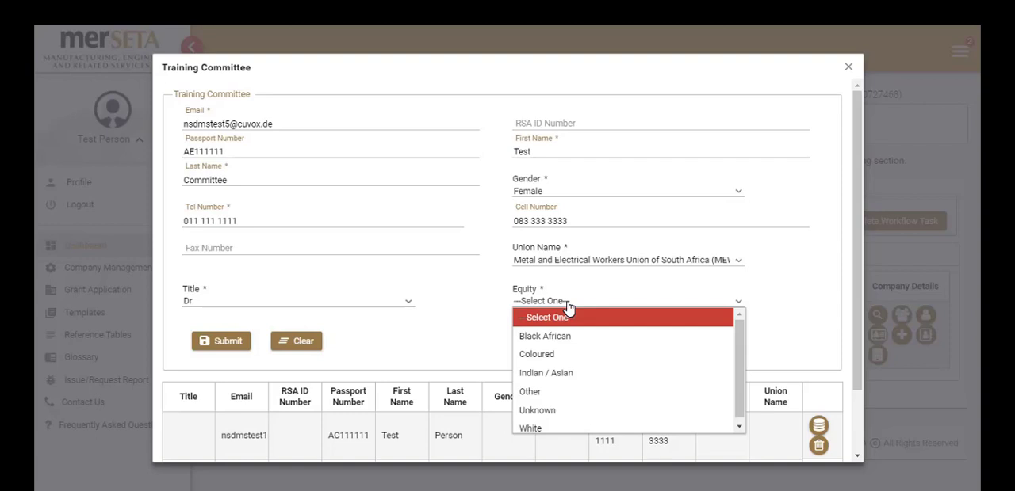
{"action": "left_click", "coordinate": [566, 371]}
{"action": "left_click_drag", "start_coordinate": [855, 221], "coordinate": [862, 291]}
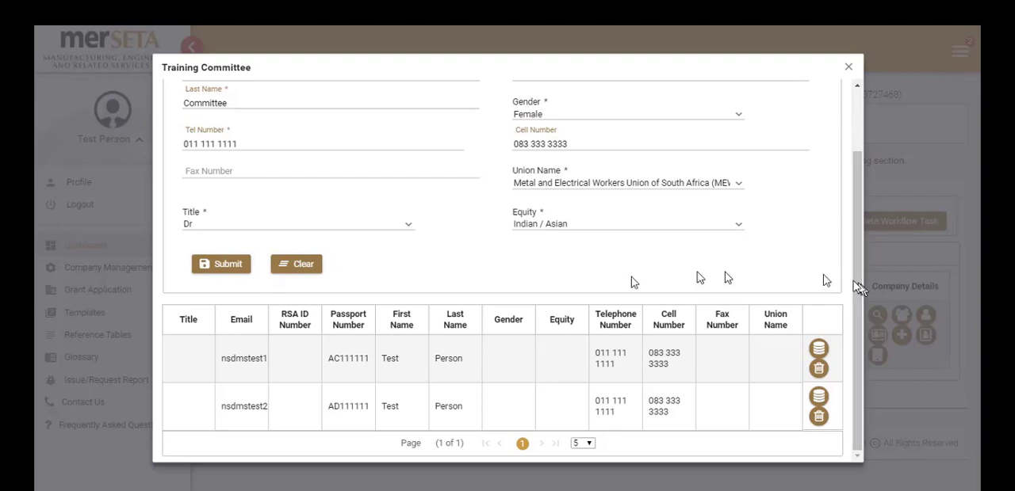
{"action": "left_click", "coordinate": [224, 271]}
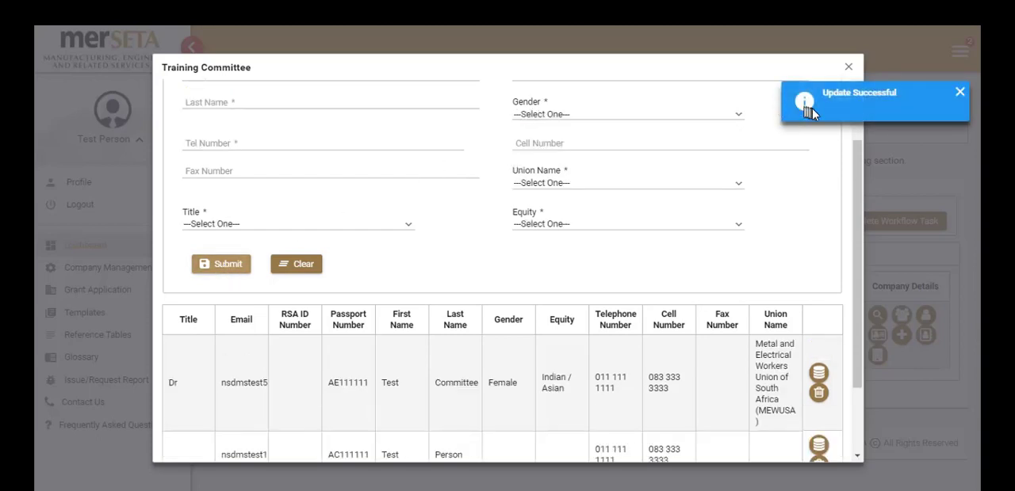
{"action": "left_click", "coordinate": [848, 70]}
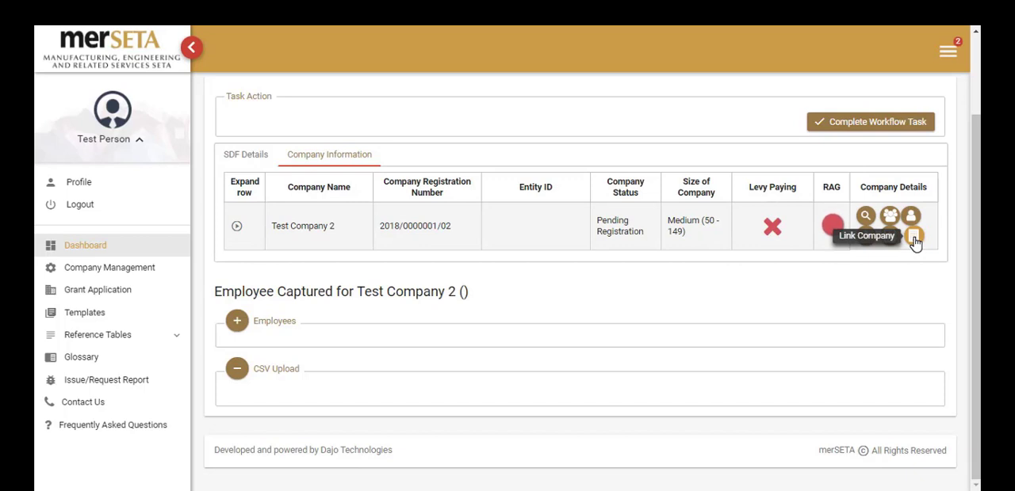
Start linking a new company to Test Company 2 as a Non-levy Paying Entity.
{"action": "left_click", "coordinate": [914, 238]}
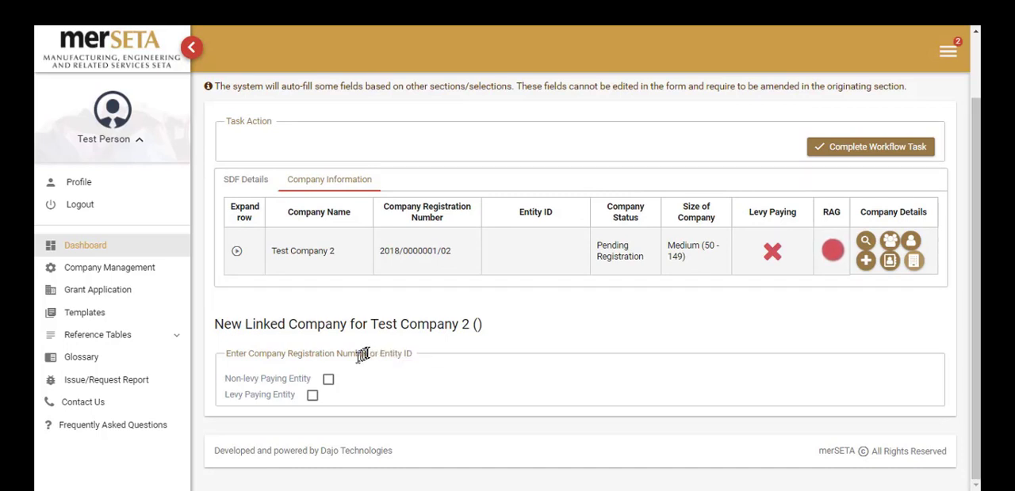
{"action": "left_click", "coordinate": [329, 380]}
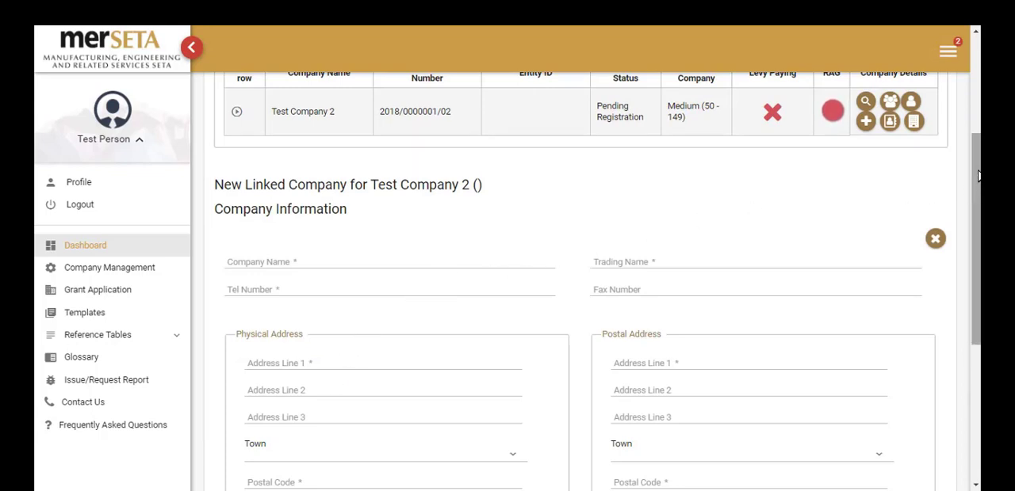
Name the linked company Test Company 2.1 with trading name Test Name 2.1, and enter its telephone number.
{"action": "left_click_drag", "start_coordinate": [977, 172], "coordinate": [978, 220]}
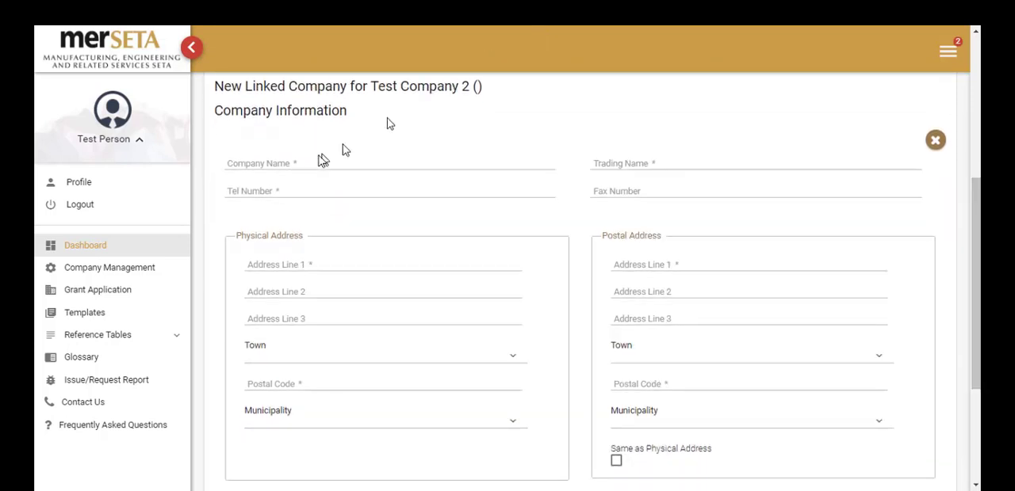
{"action": "left_click", "coordinate": [304, 163]}
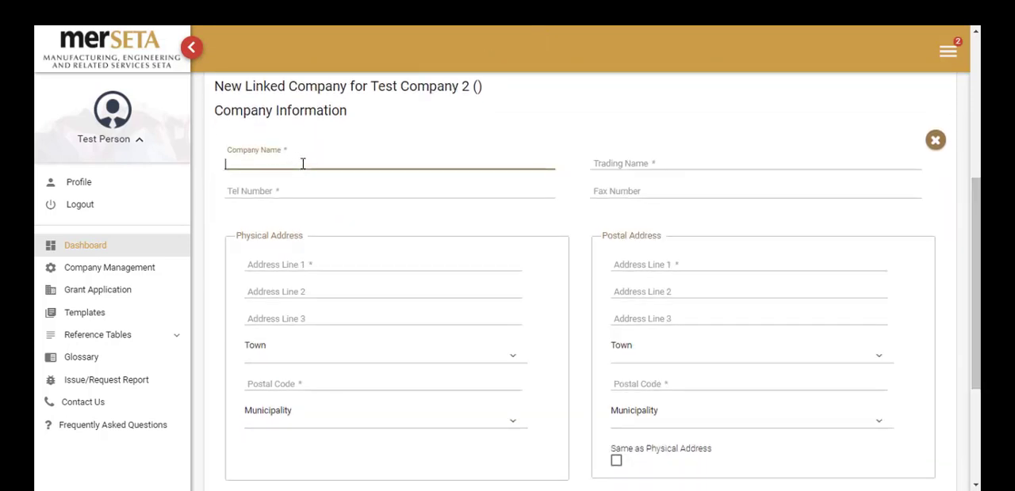
{"action": "type", "text": "Test Company 2.1"}
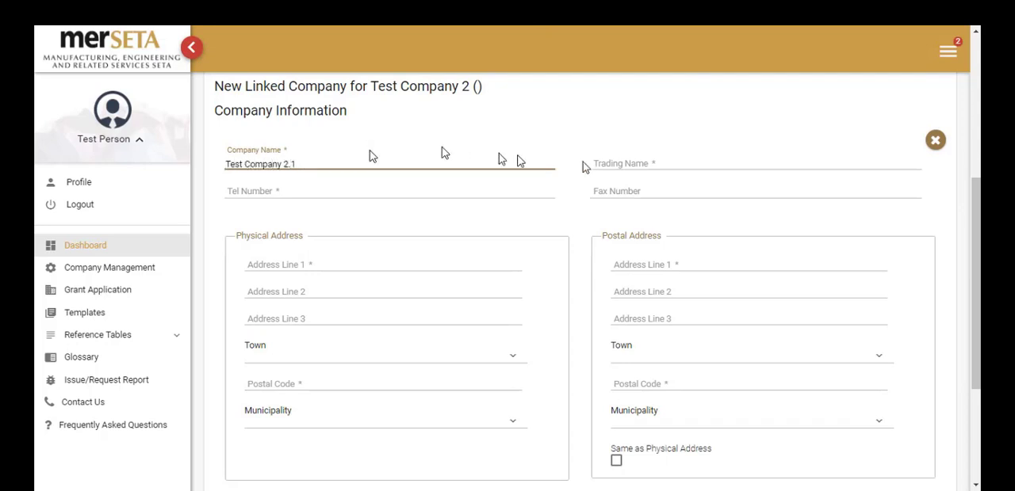
{"action": "left_click", "coordinate": [650, 158]}
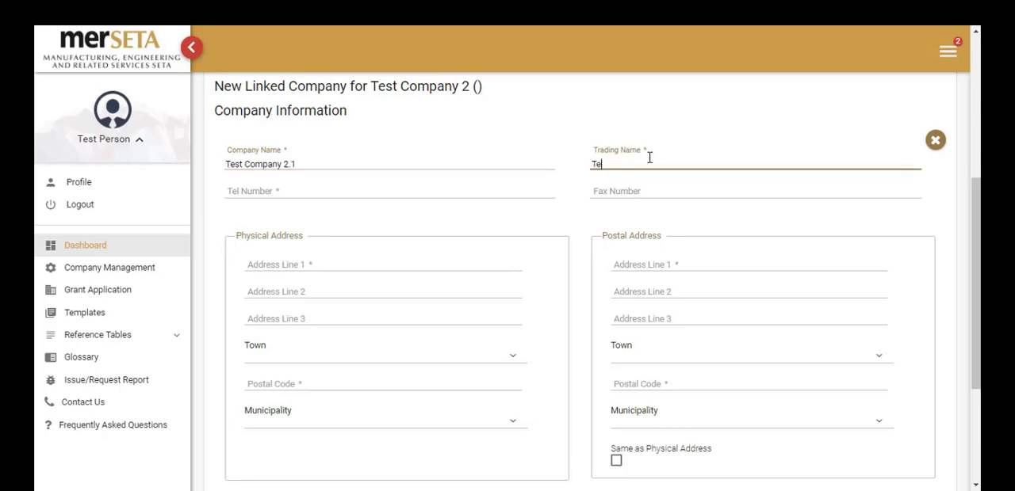
{"action": "type", "text": "Test Name 2.1"}
{"action": "left_click", "coordinate": [402, 198]}
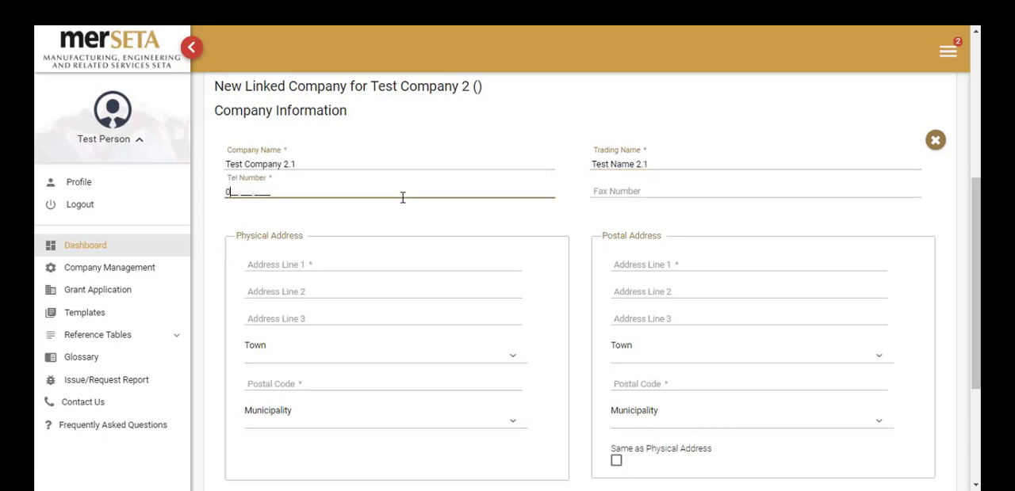
{"action": "type", "text": "011 111 1111"}
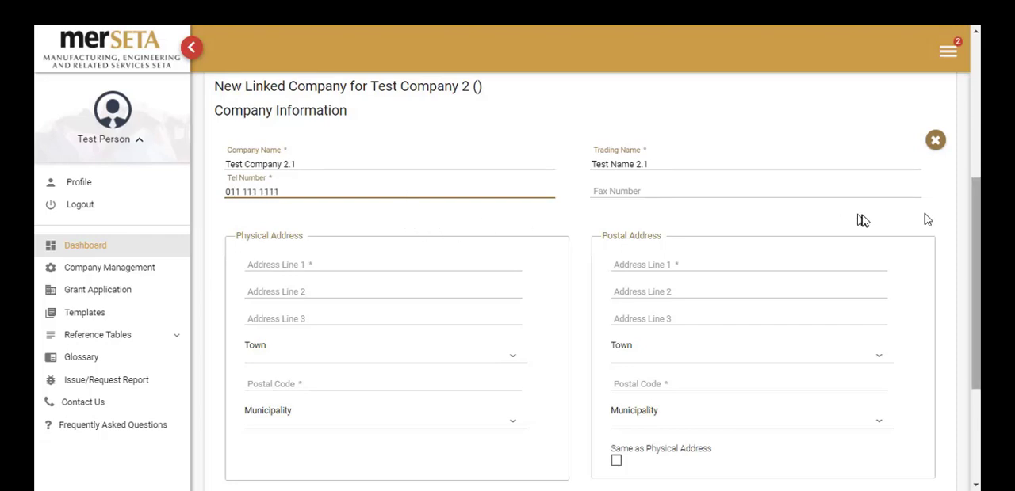
Reuse the physical address as postal address, and enter its street, town Johannesburg, postal code and municipality City of Johannesburg Metropolitan Municipality.
{"action": "left_click_drag", "start_coordinate": [976, 222], "coordinate": [977, 261]}
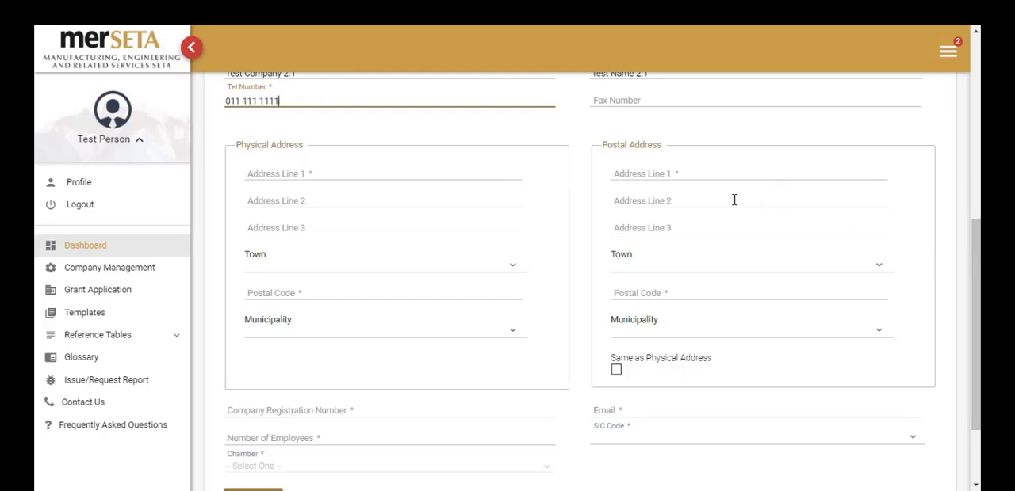
{"action": "left_click", "coordinate": [616, 370]}
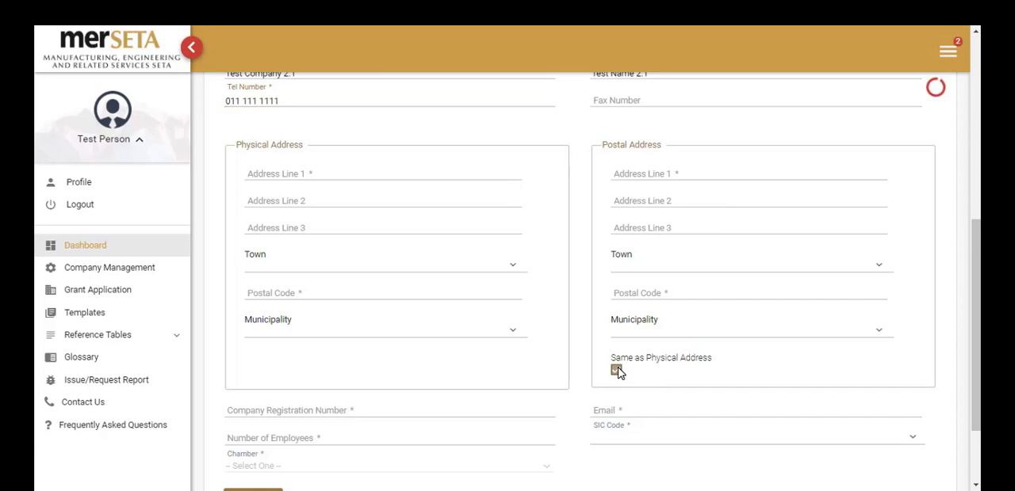
{"action": "left_click", "coordinate": [366, 173]}
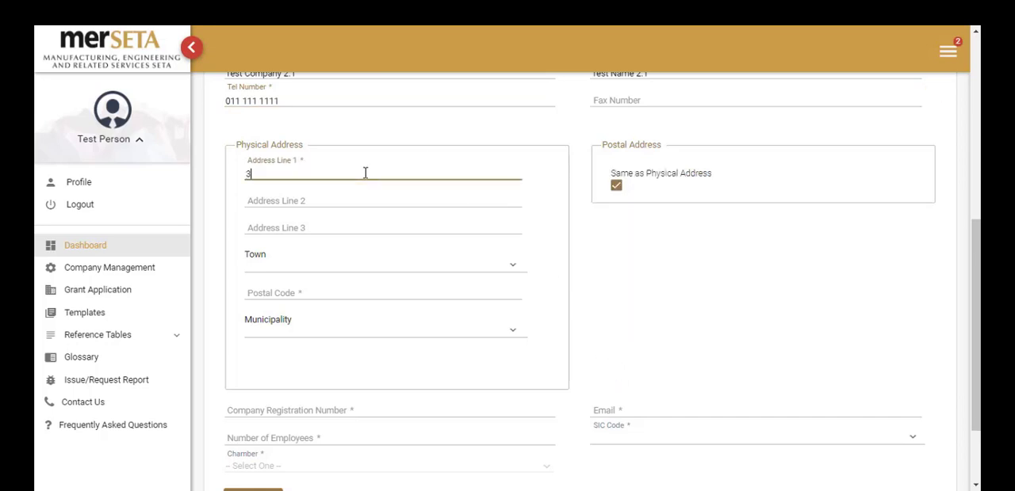
{"action": "type", "text": "3 Test Street"}
{"action": "left_click", "coordinate": [305, 268]}
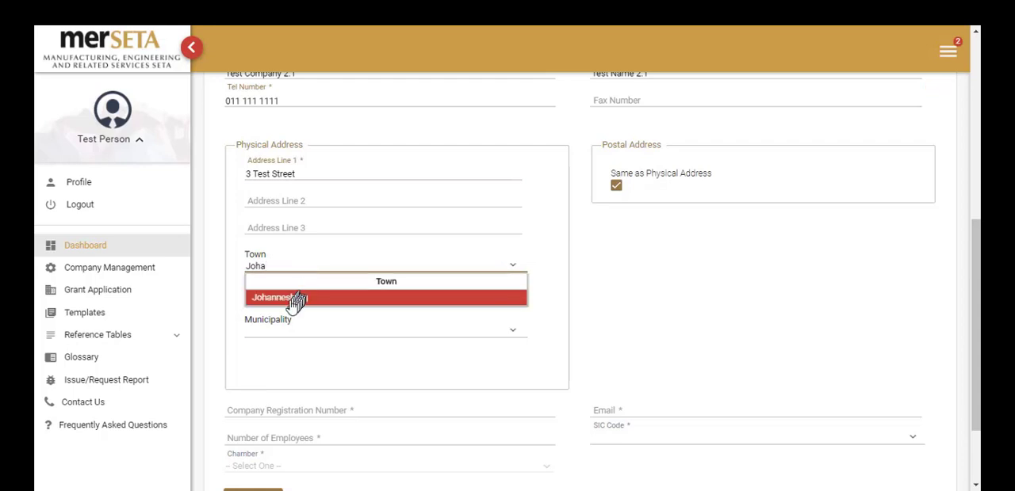
{"action": "left_click", "coordinate": [290, 299]}
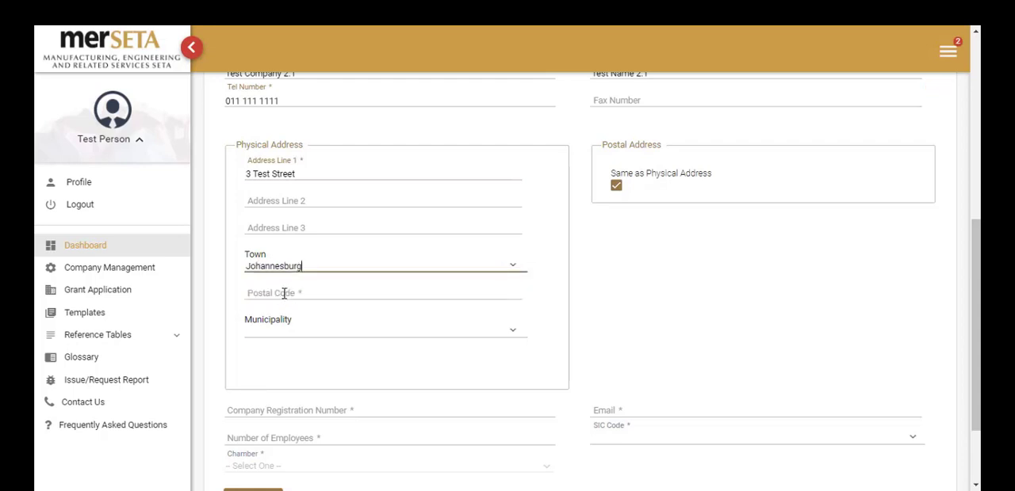
{"action": "left_click", "coordinate": [283, 293]}
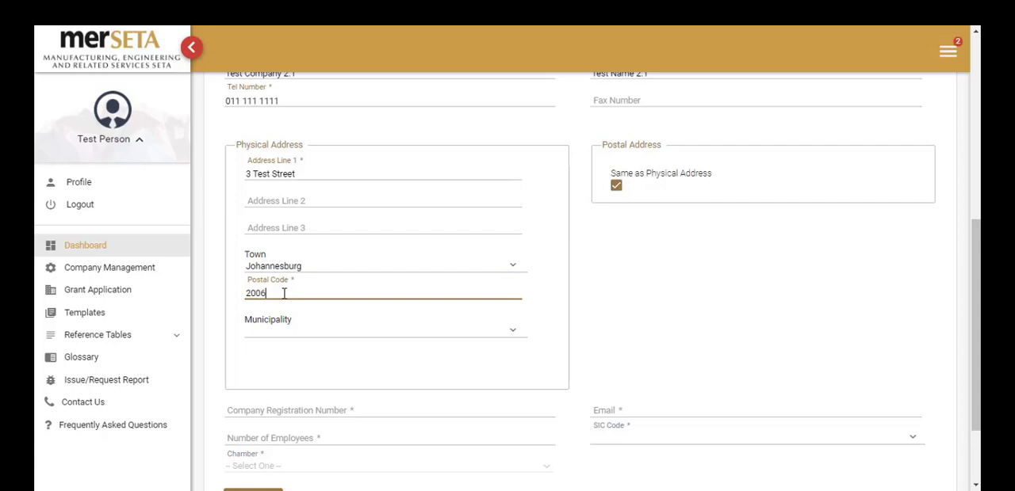
{"action": "left_click", "coordinate": [293, 332]}
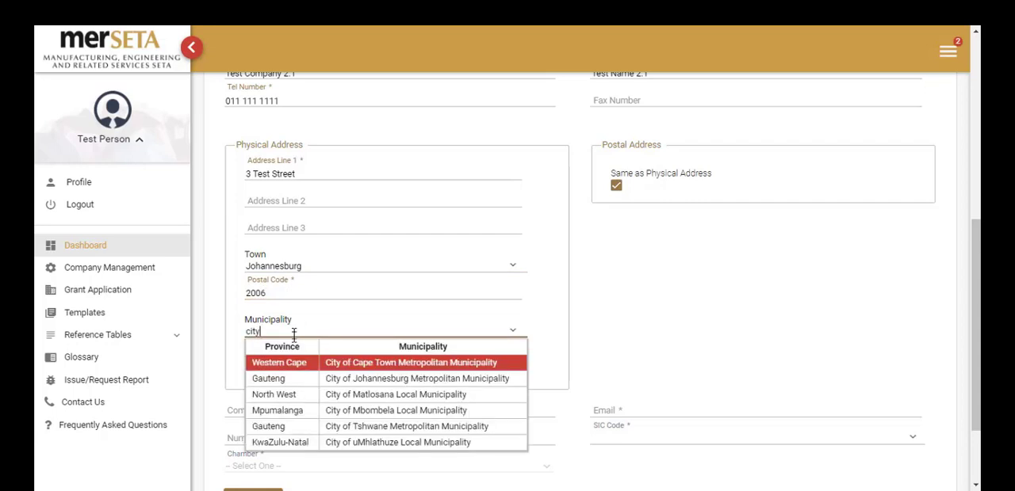
{"action": "left_click", "coordinate": [320, 380]}
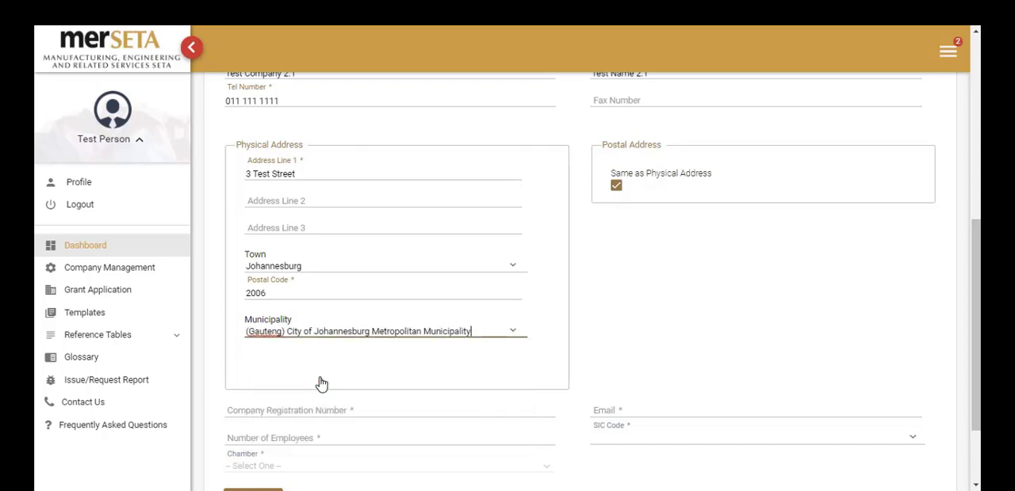
Enter the linked company's registration number and its e-mail address.
{"action": "scroll", "coordinate": [321, 385], "scroll_direction": "down", "scroll_amount": 2}
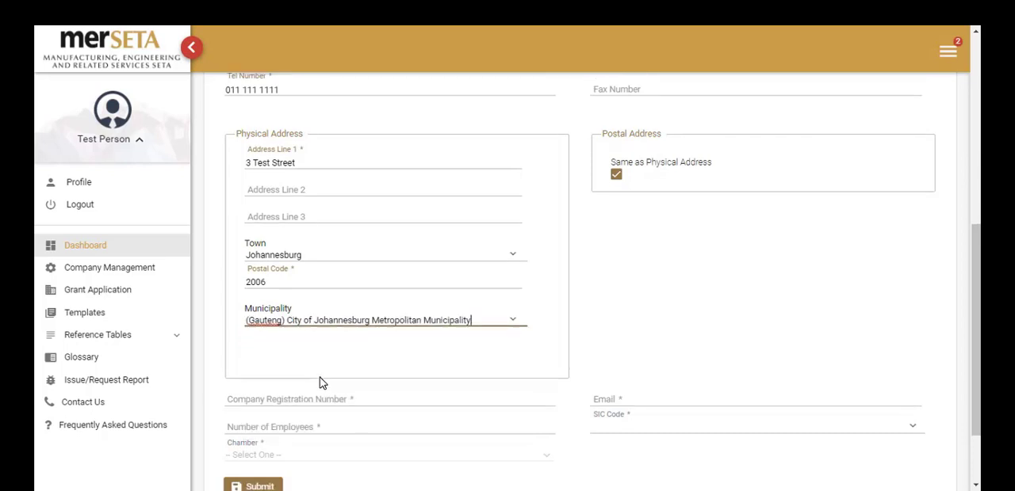
{"action": "left_click", "coordinate": [317, 363]}
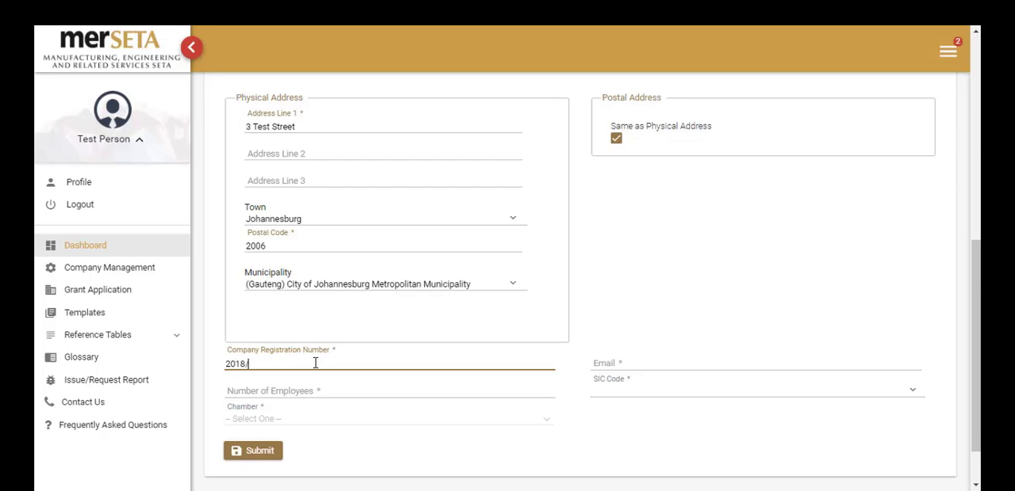
{"action": "type", "text": "2018/0000000/03"}
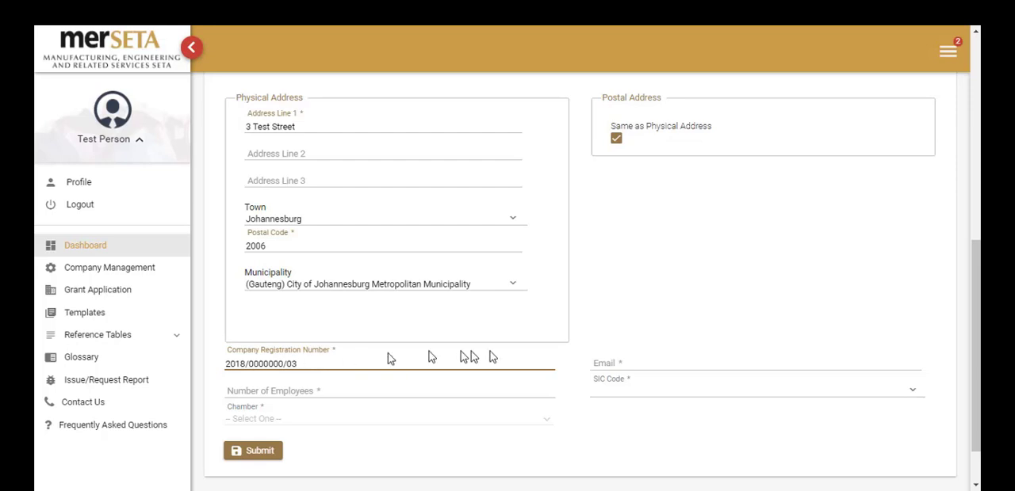
{"action": "left_click", "coordinate": [619, 362]}
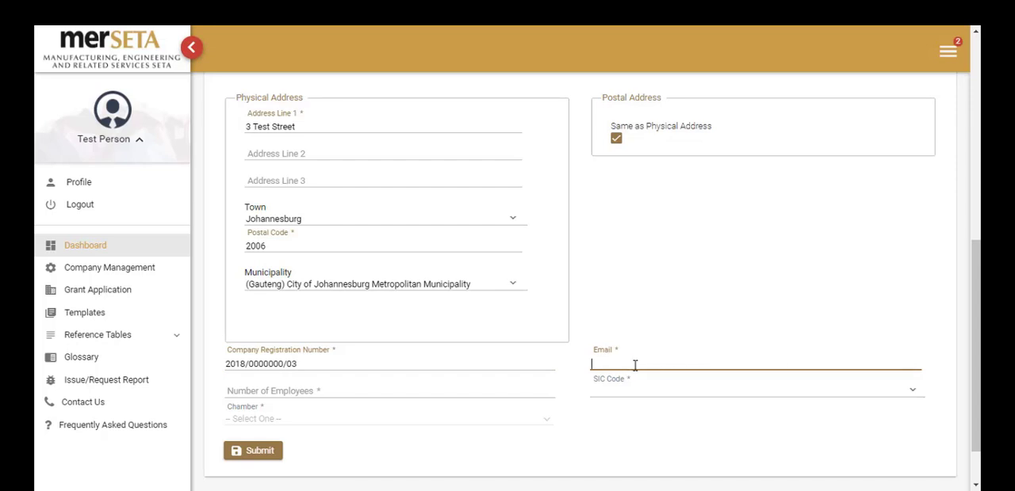
Set the number of employees to 20 and the SIC code to Fashion Clothing, Textiles and Footwear Manufacture and Design, then submit the linked company.
{"action": "scroll", "coordinate": [662, 388], "scroll_direction": "down", "scroll_amount": 1}
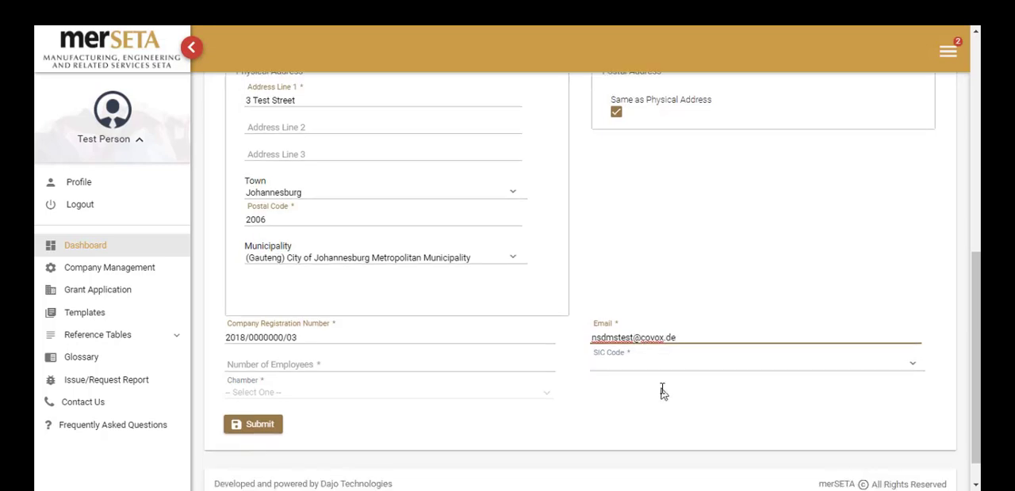
{"action": "left_click", "coordinate": [499, 370]}
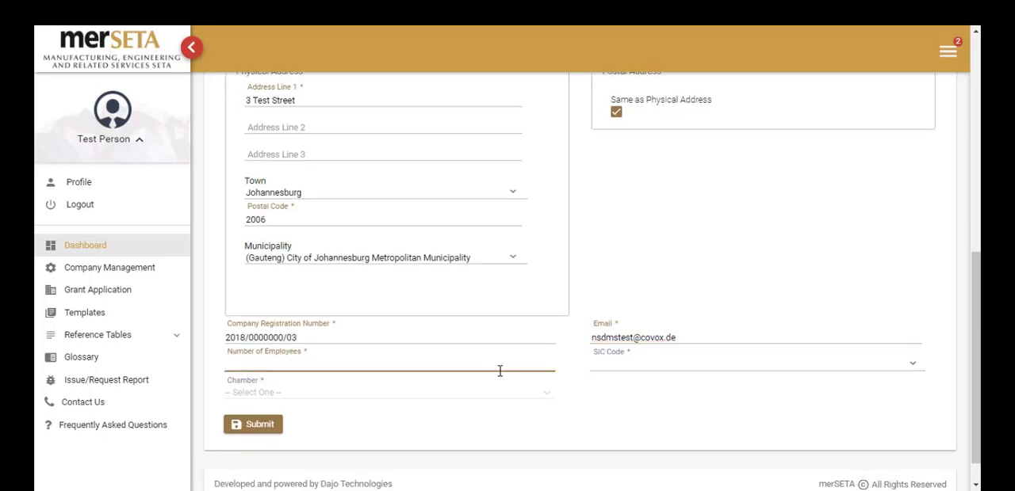
{"action": "type", "text": "20"}
{"action": "left_click", "coordinate": [737, 366]}
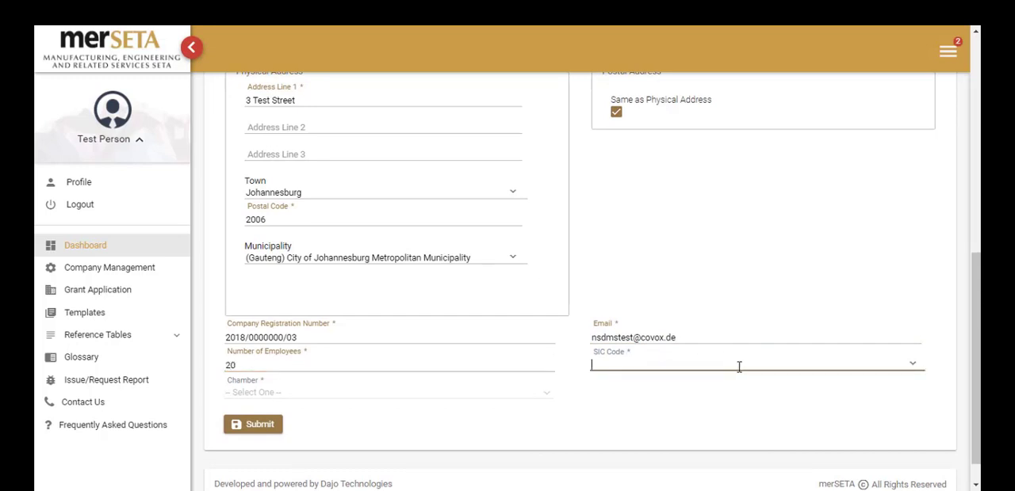
{"action": "type", "text": "text"}
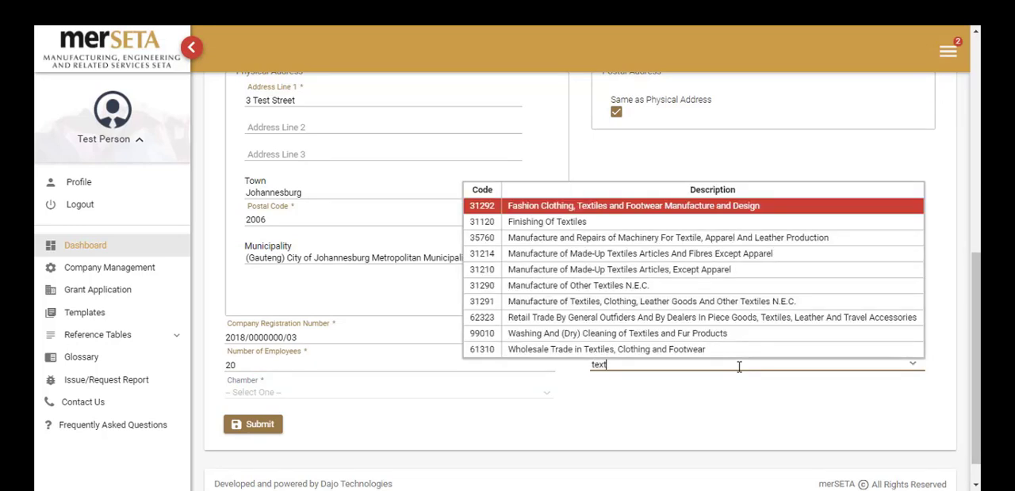
{"action": "left_click", "coordinate": [700, 212]}
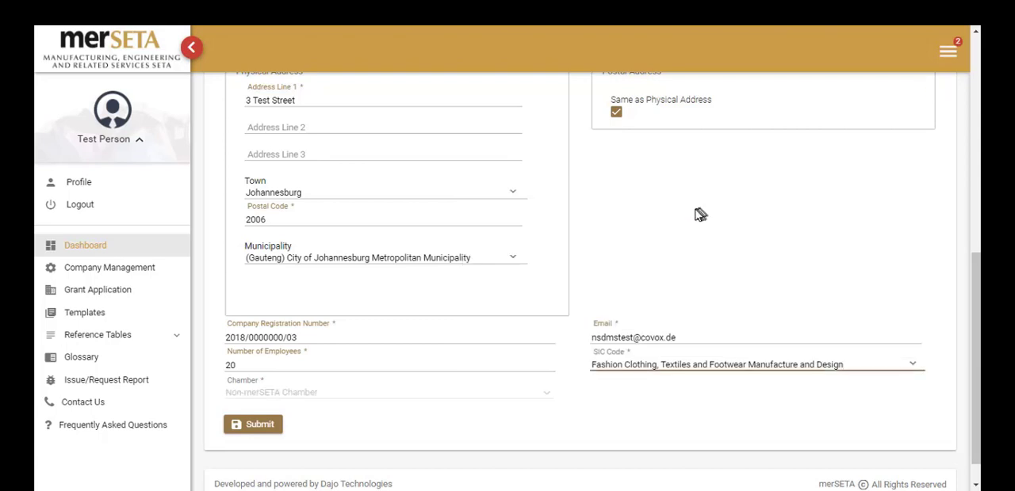
{"action": "scroll", "coordinate": [412, 435], "scroll_direction": "down", "scroll_amount": 2}
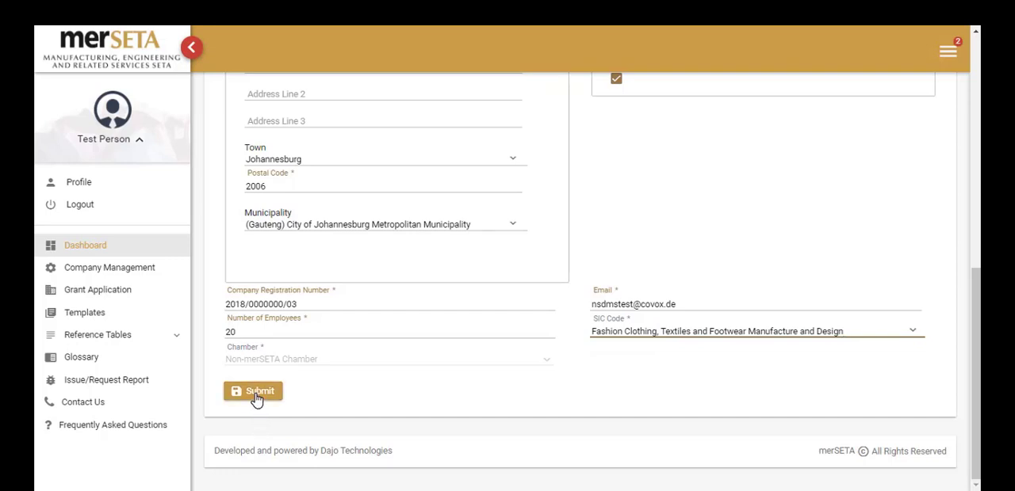
{"action": "left_click", "coordinate": [256, 398]}
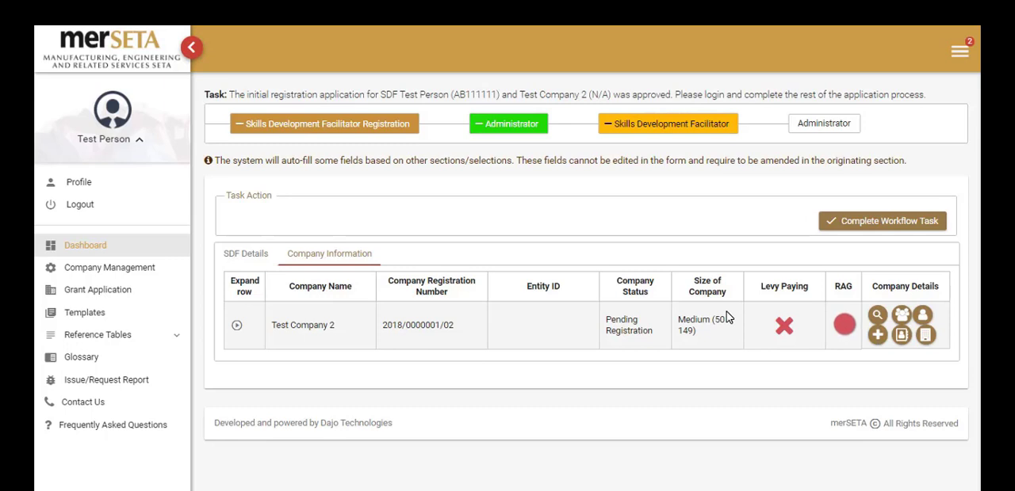
Complete the workflow task for Test Company 2's SDF registration and confirm it.
{"action": "left_click", "coordinate": [854, 224]}
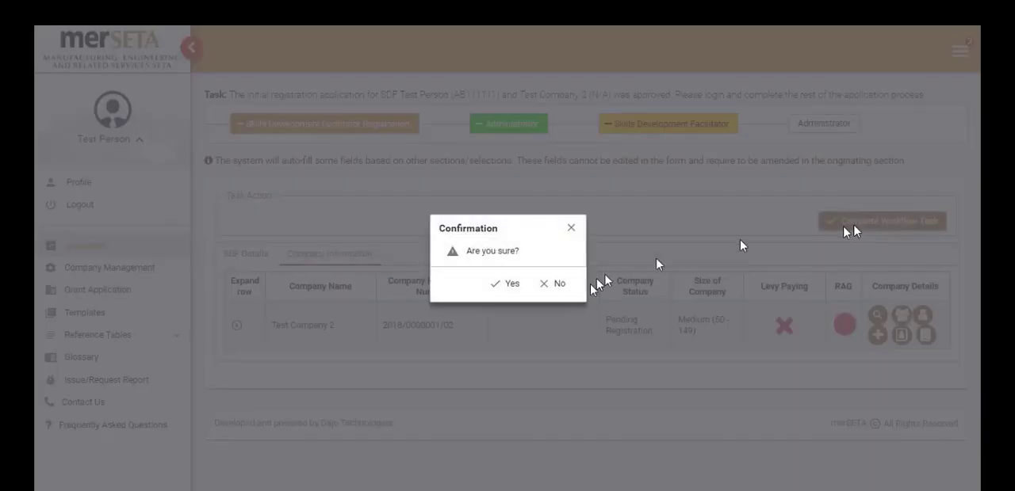
{"action": "left_click", "coordinate": [506, 284]}
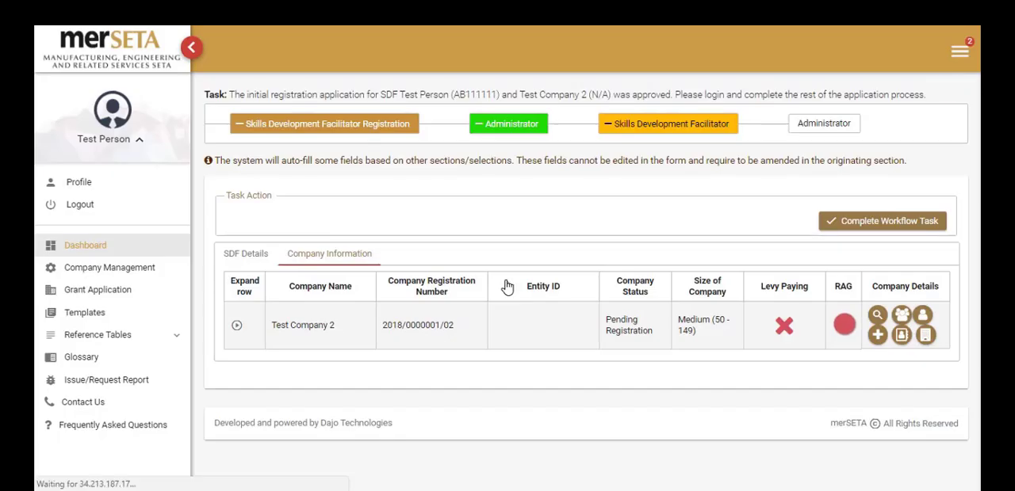